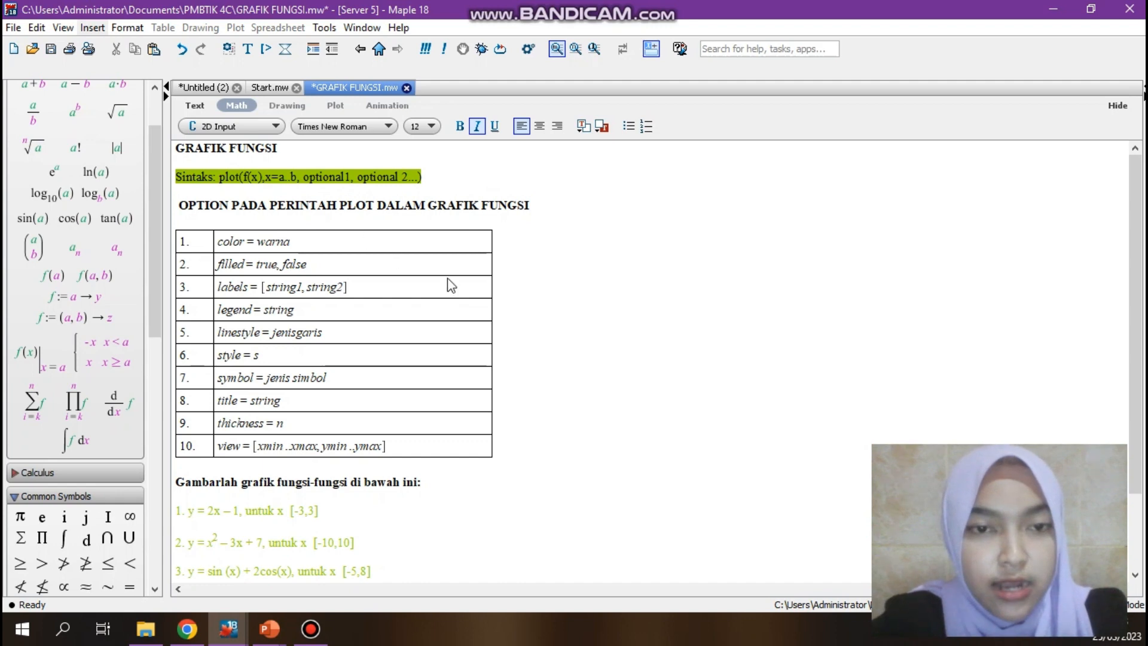
Plot 2x-1 over x=-3..3 on the empty line under the "Penyelesaian:" heading
scroll(563, 312, "down", 3)
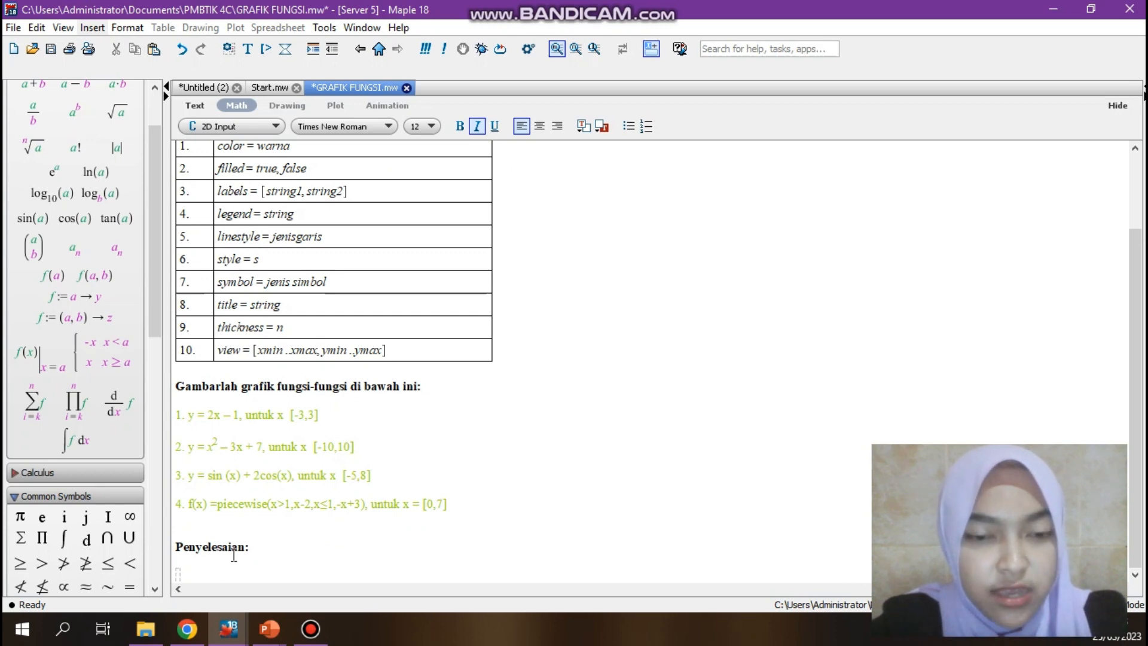
type("plot")
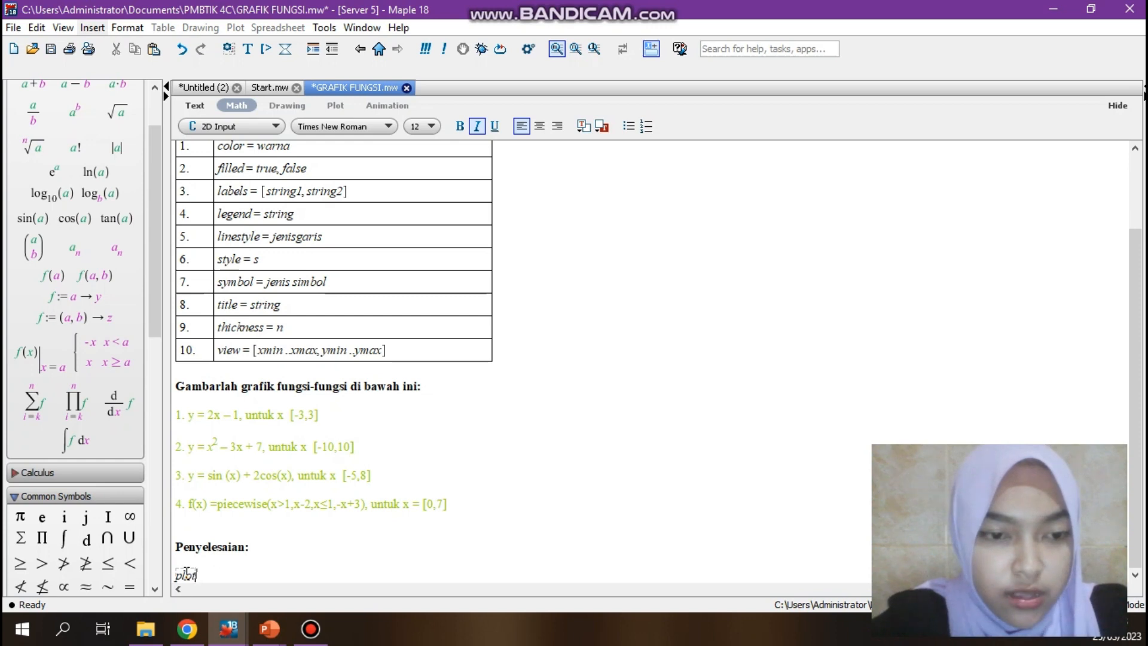
type("(")
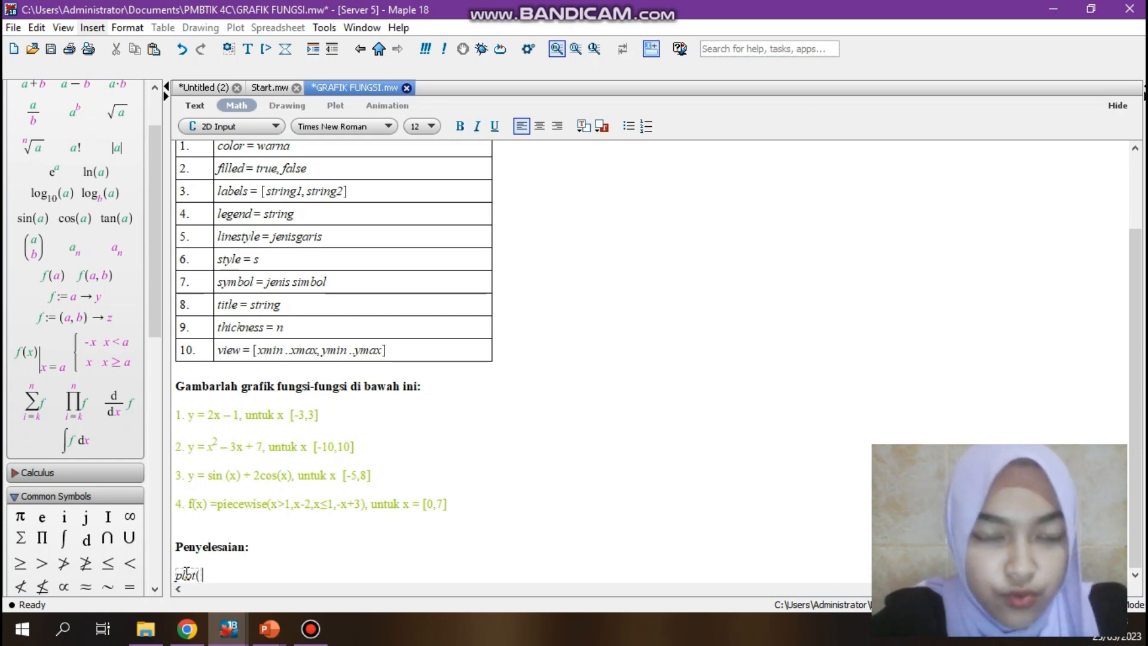
type("2")
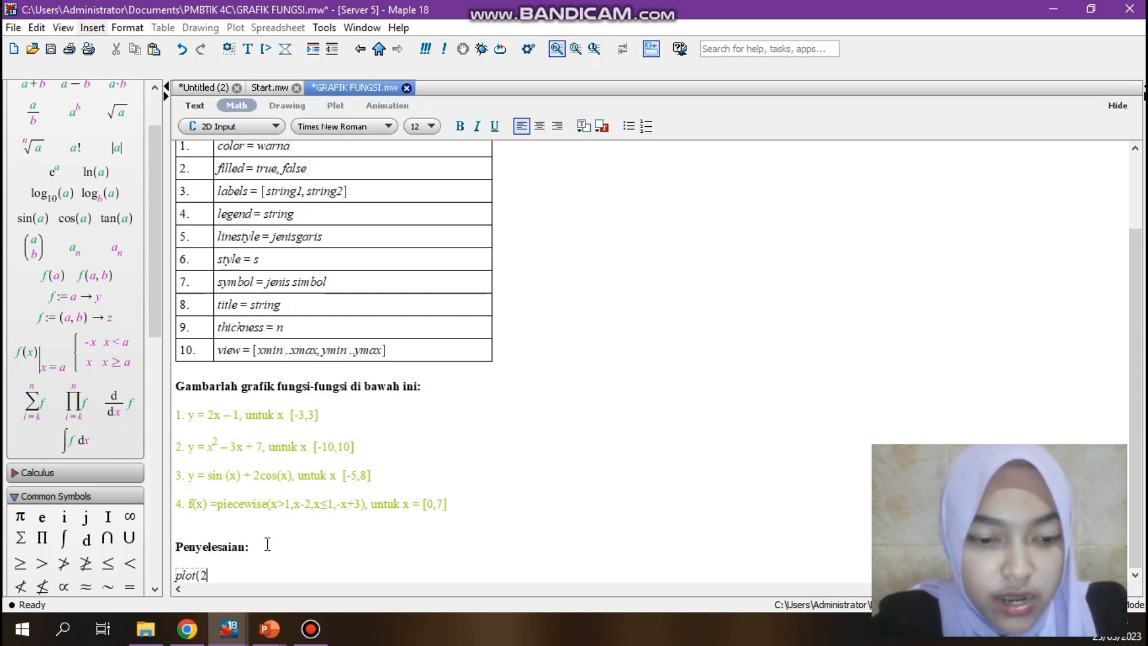
type("x-1,x")
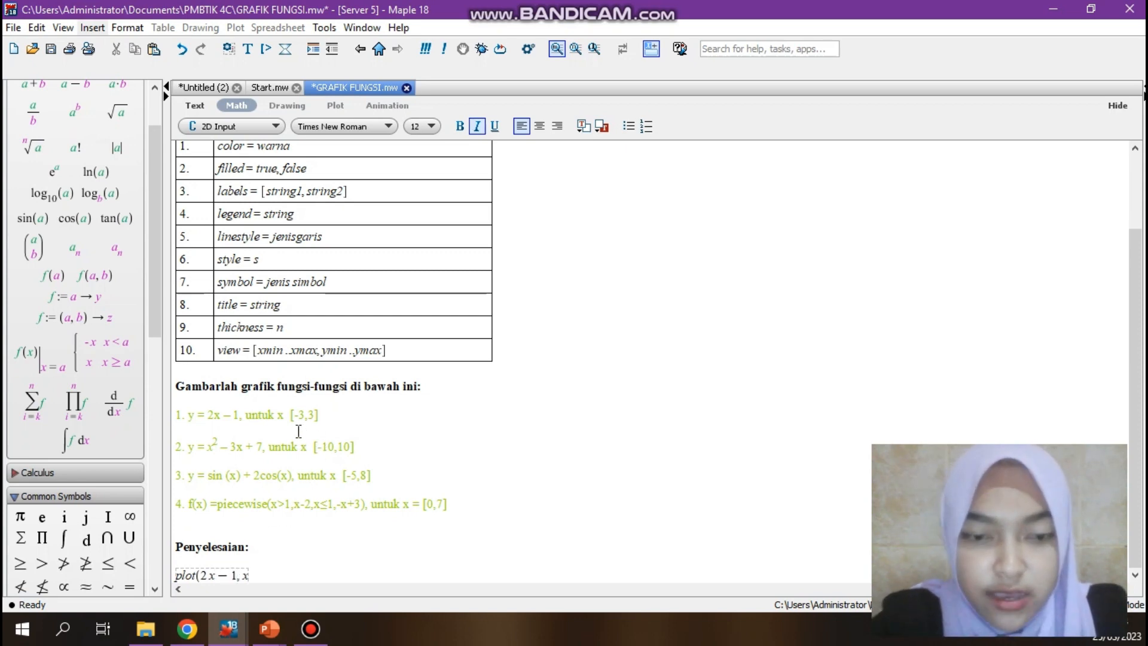
type("=")
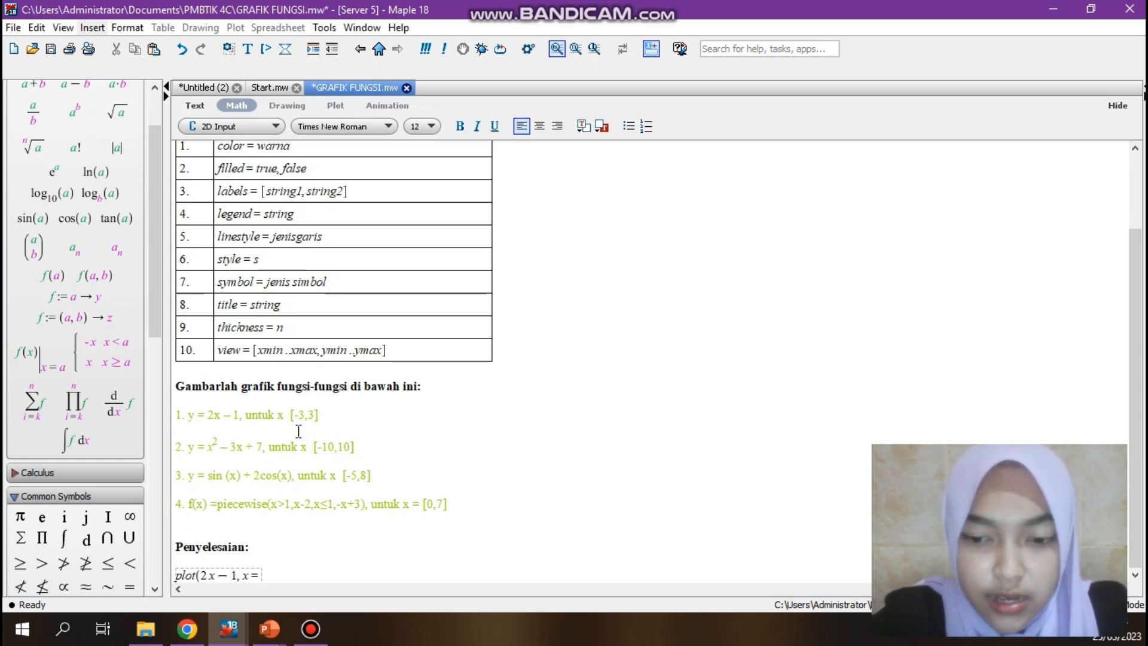
type("-3..")
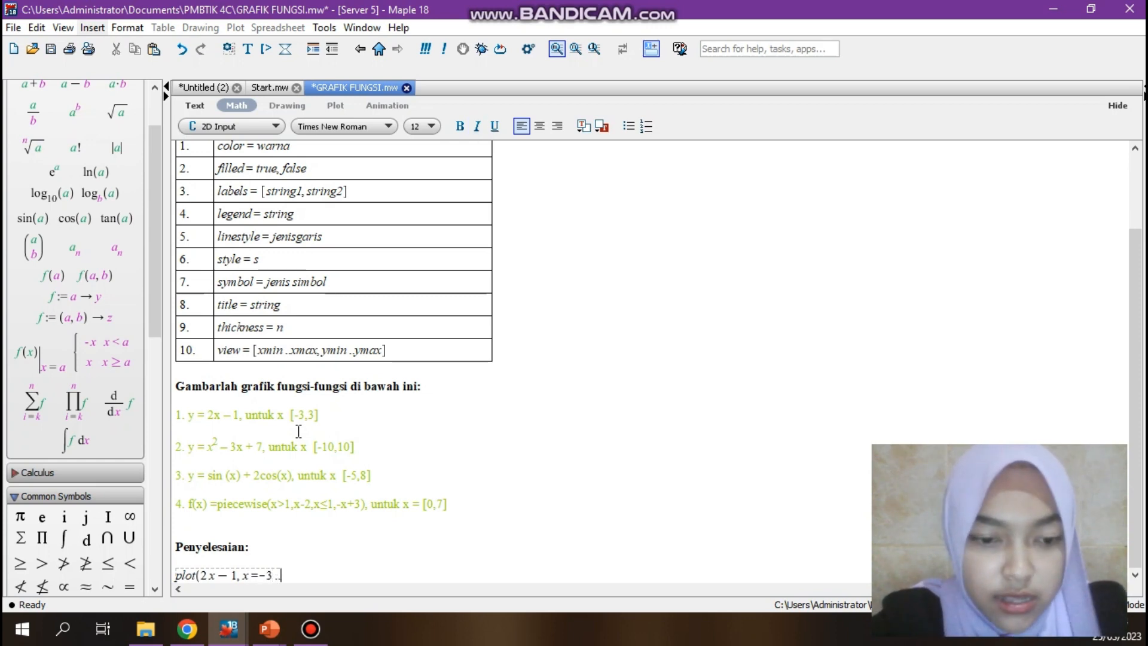
type("3)")
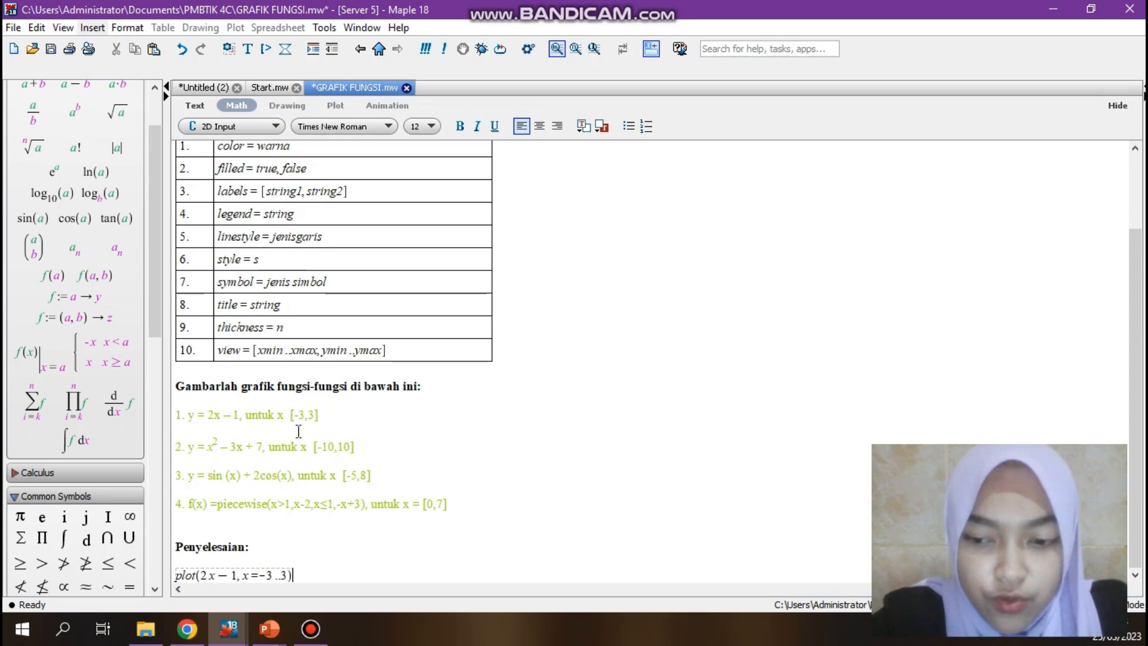
key("Return")
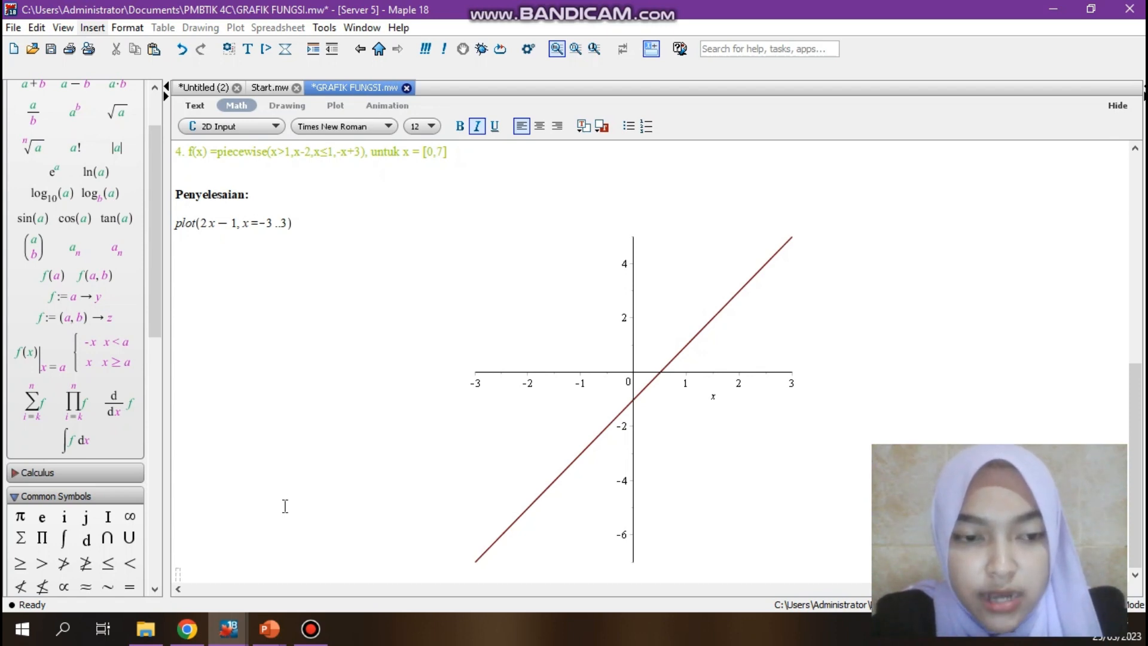
Define the function f:=(x)->2x-1 on the empty line below the graph and evaluate it
type("f")
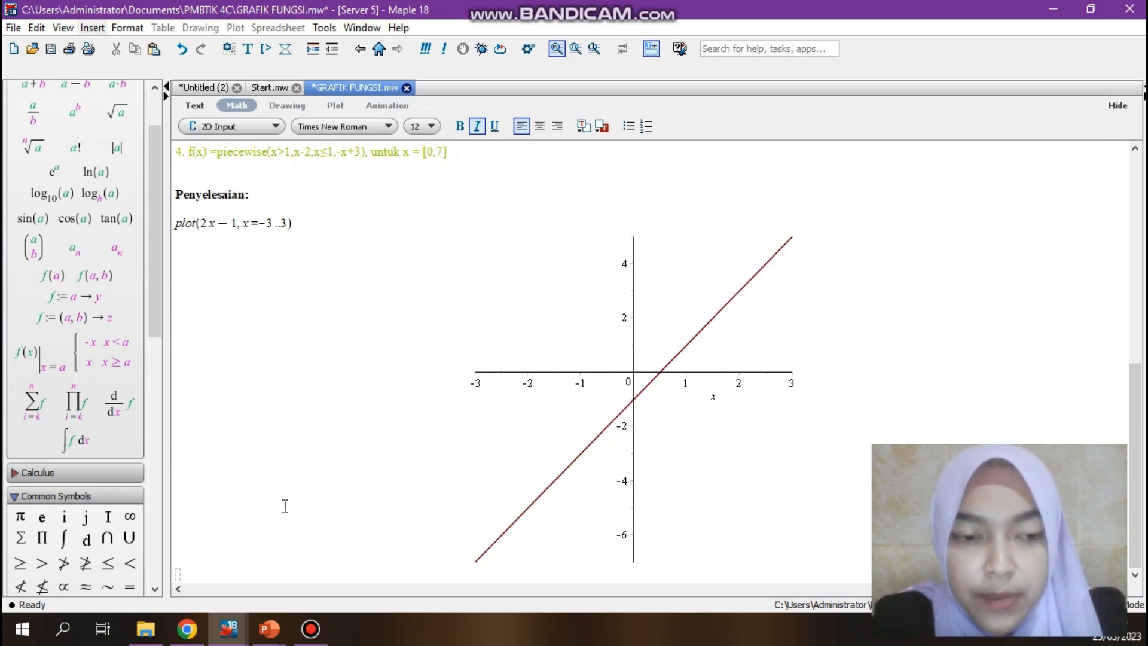
key("BackSpace")
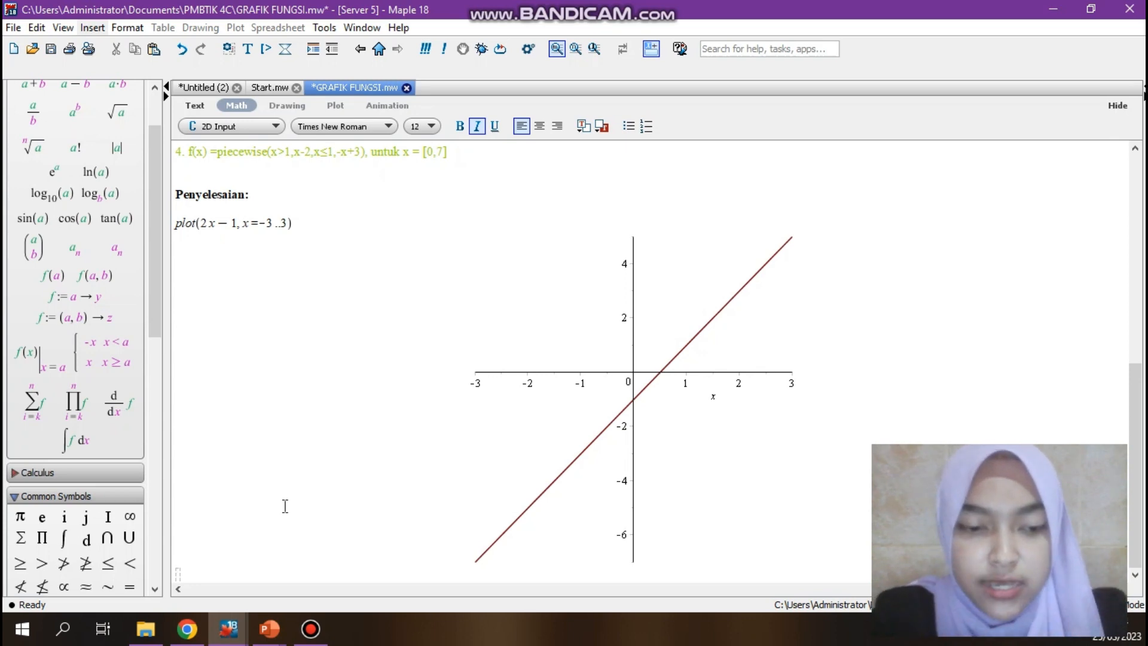
type("f")
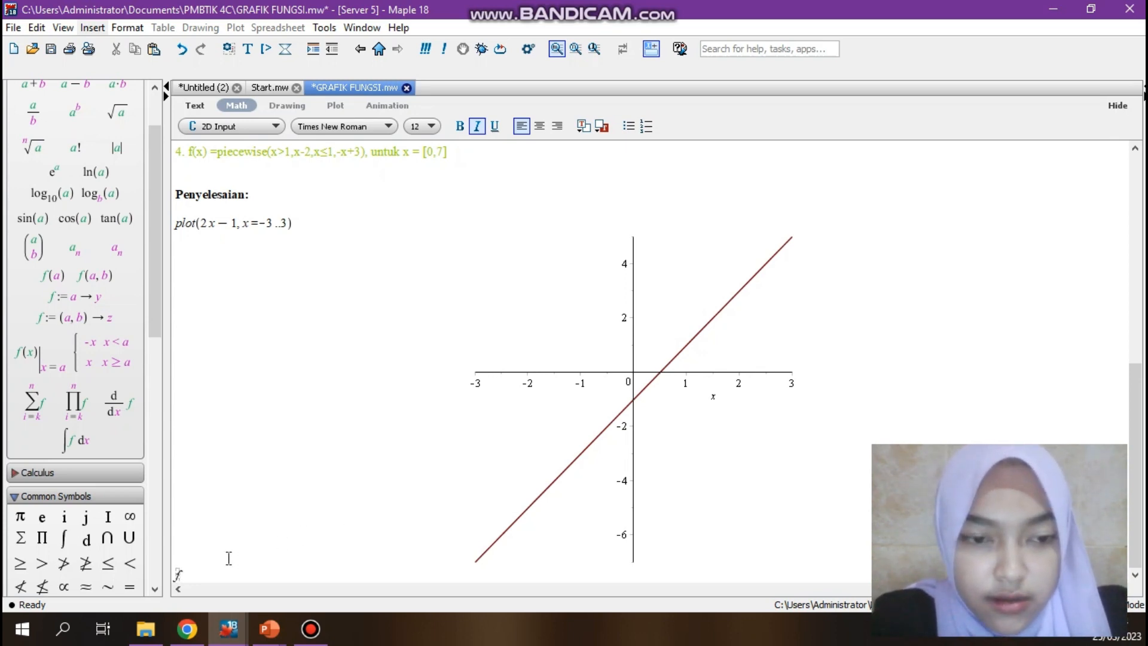
type(":")
type("=(")
type("x")
type(")")
type("->")
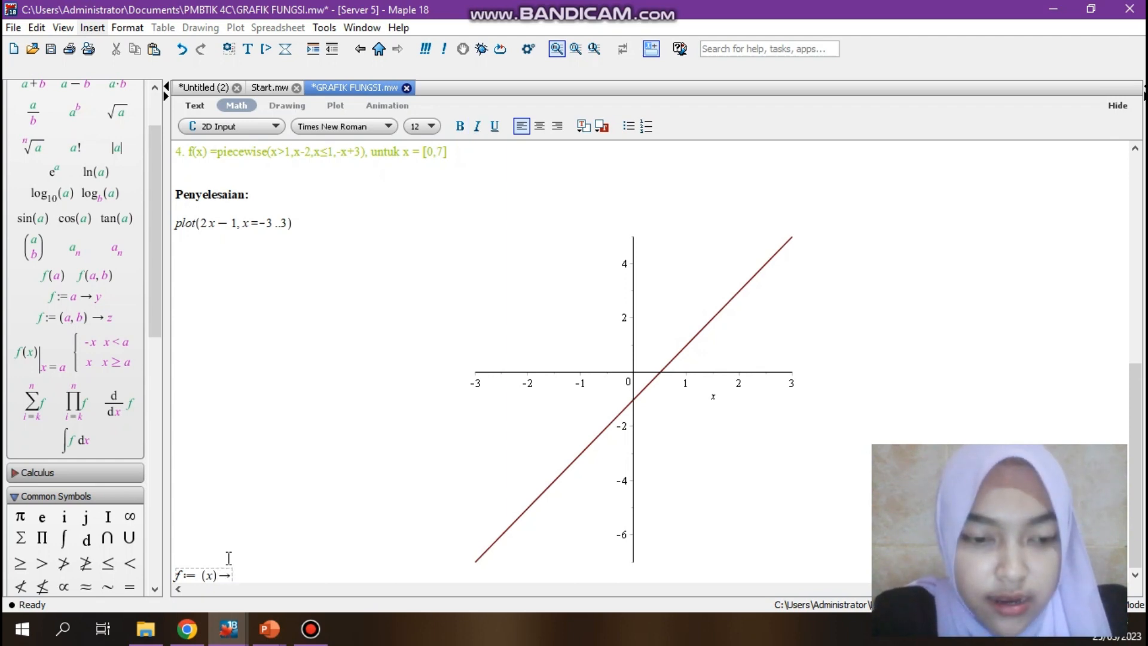
type("2x-1")
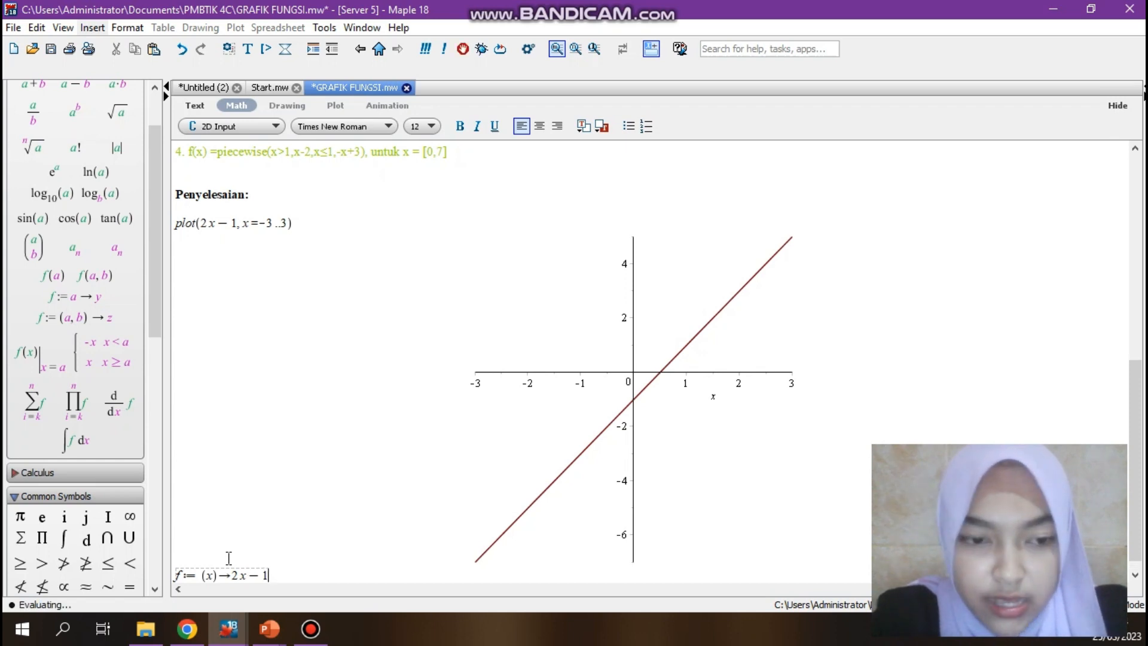
key("Return")
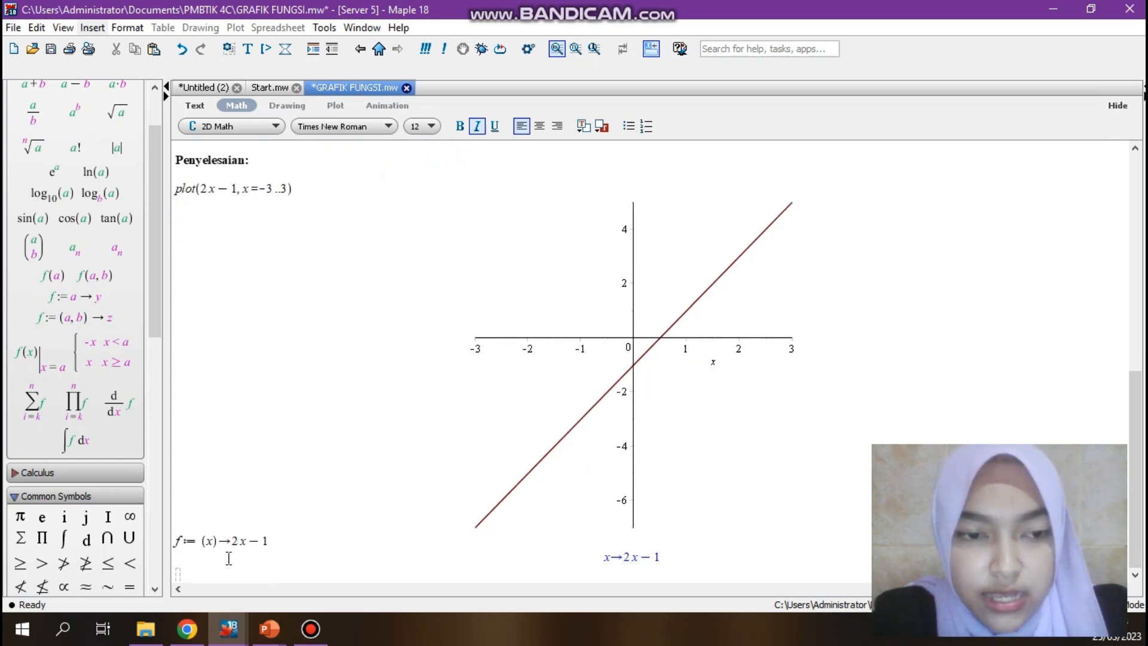
Plot the defined function with plot(f(x), x=-3..3) below its definition
type("plot")
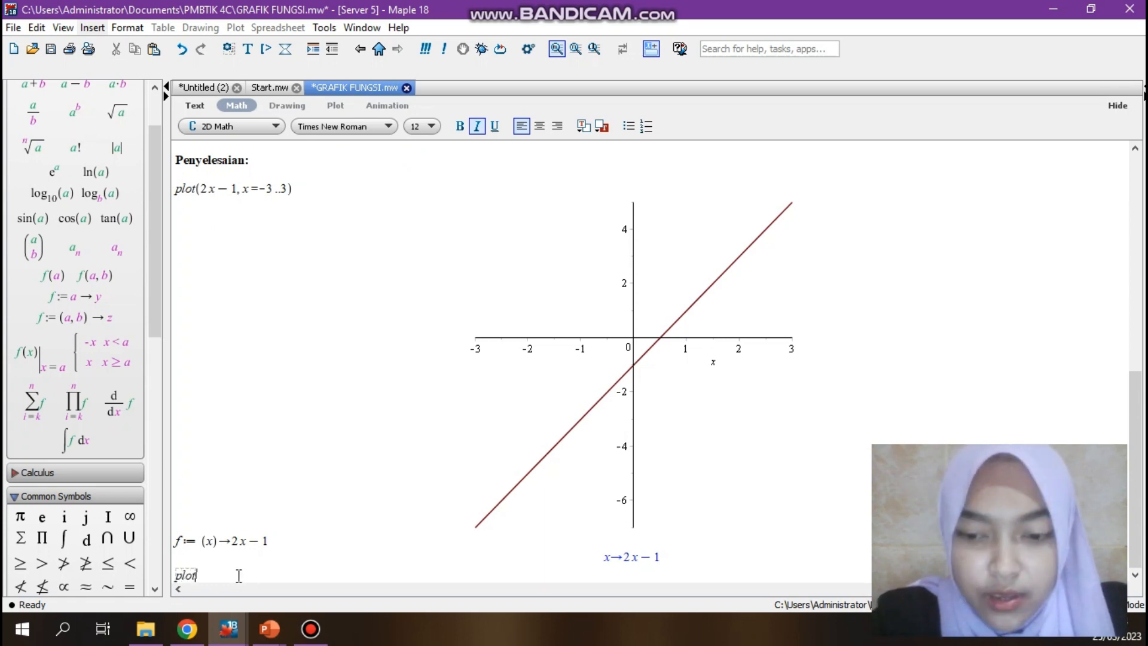
type("(")
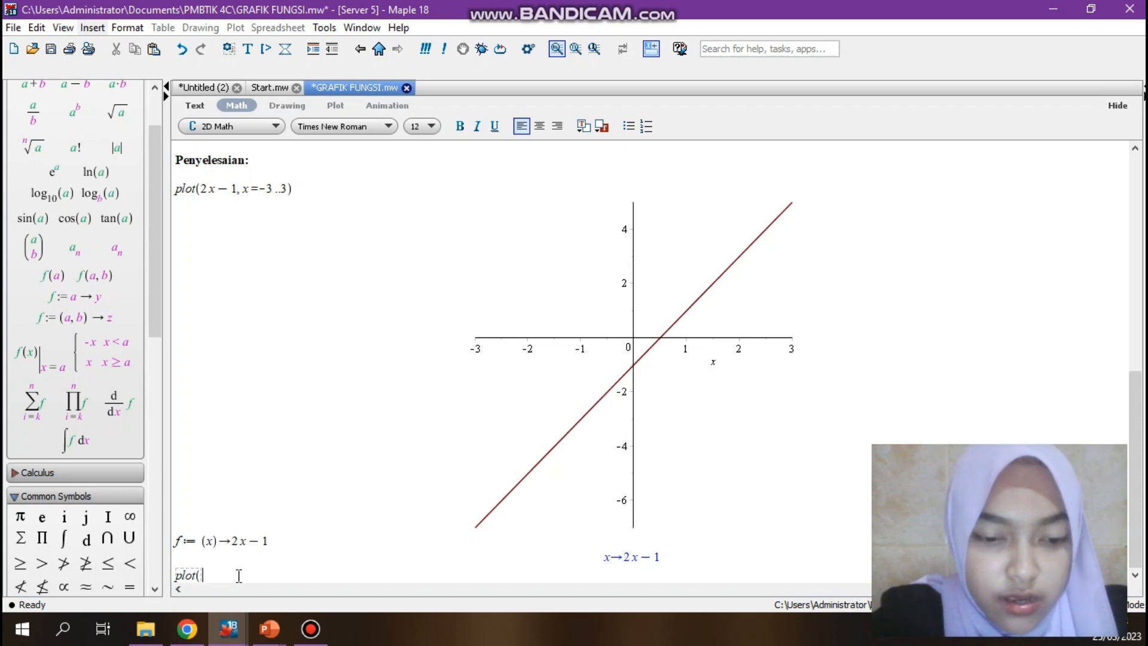
type("f(")
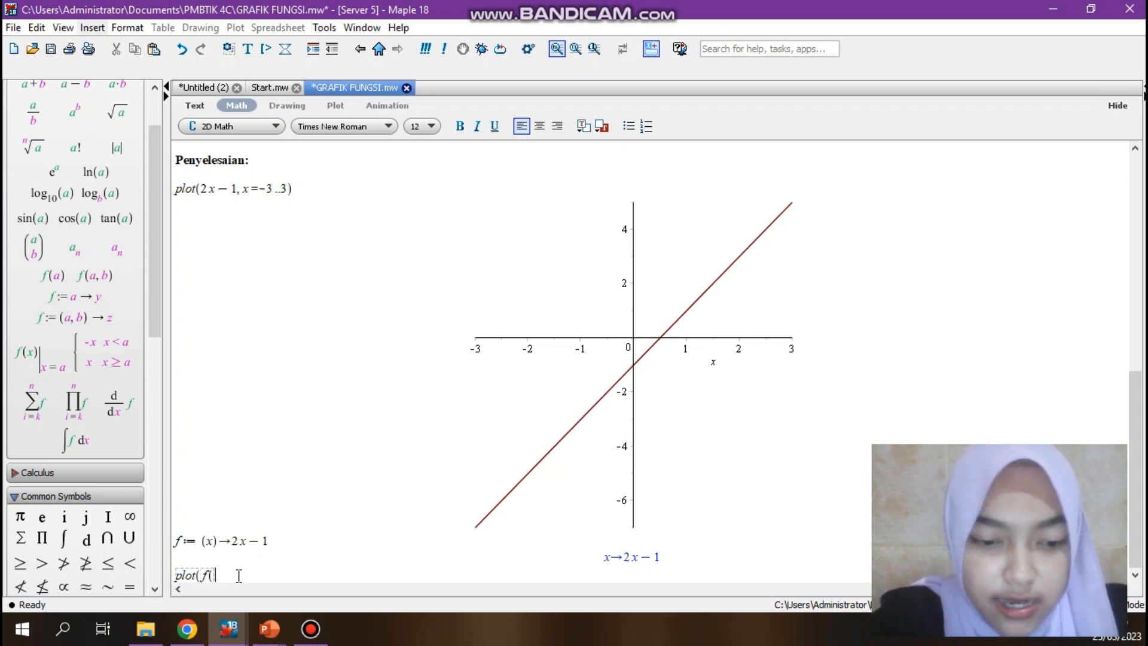
type("x)")
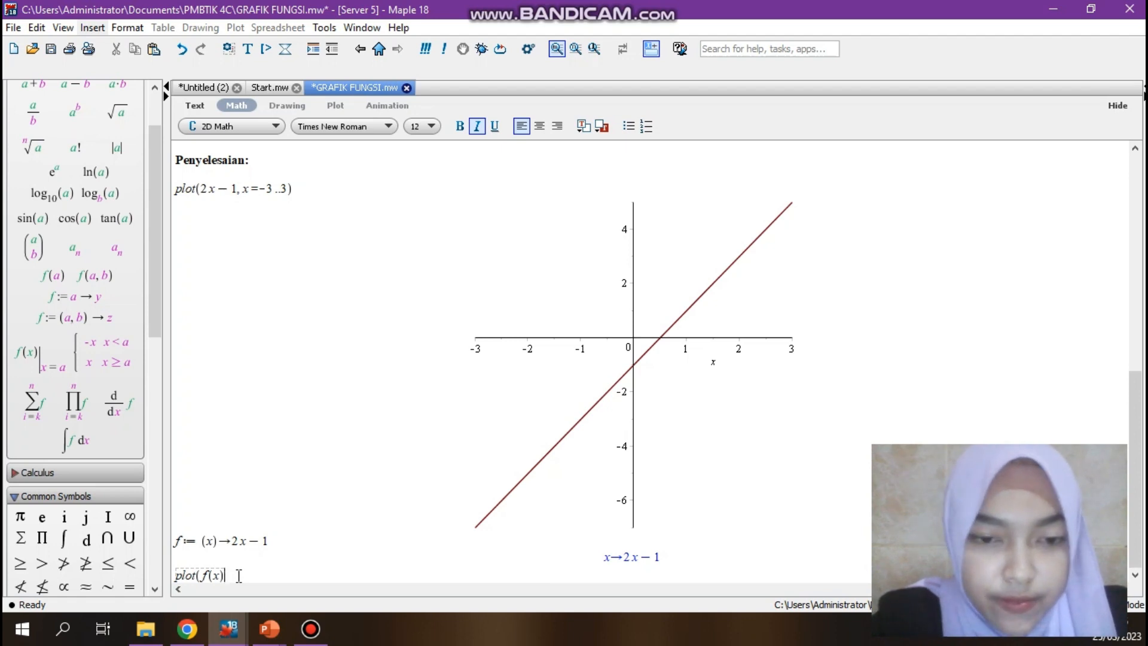
type(", x=")
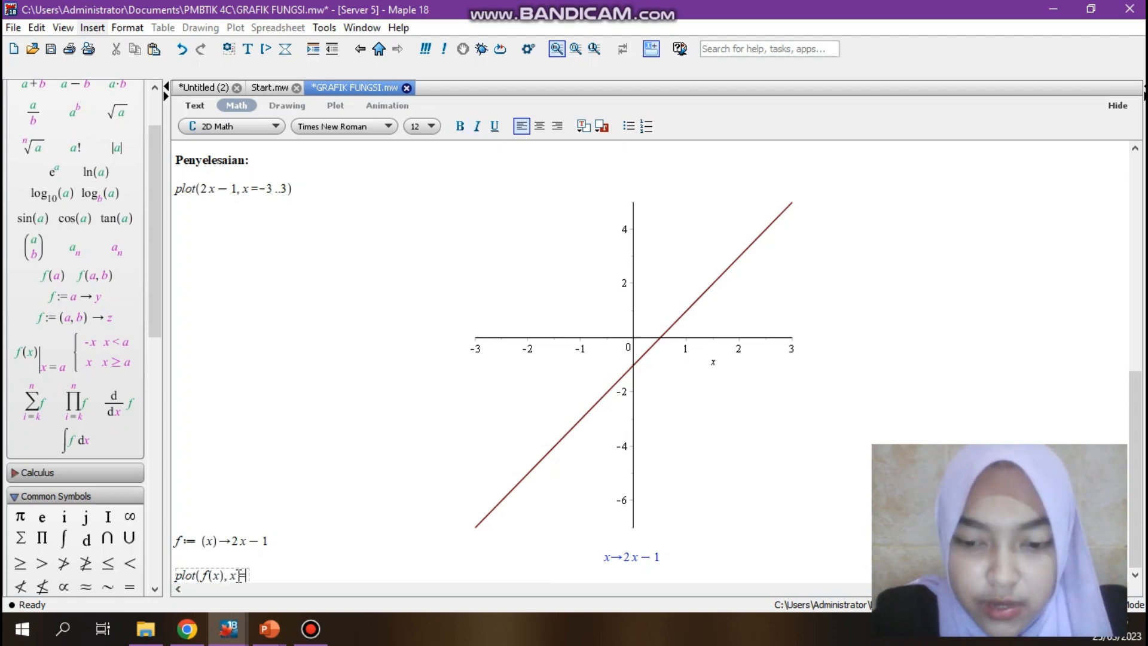
type("-3 ..3")
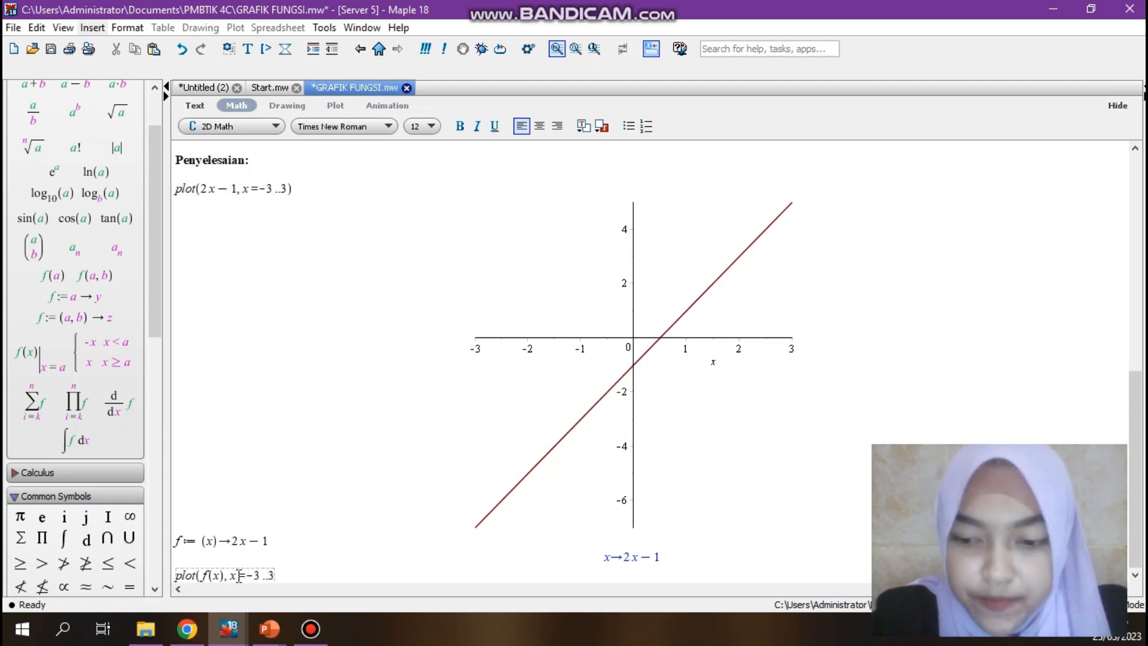
type(")")
key("Return")
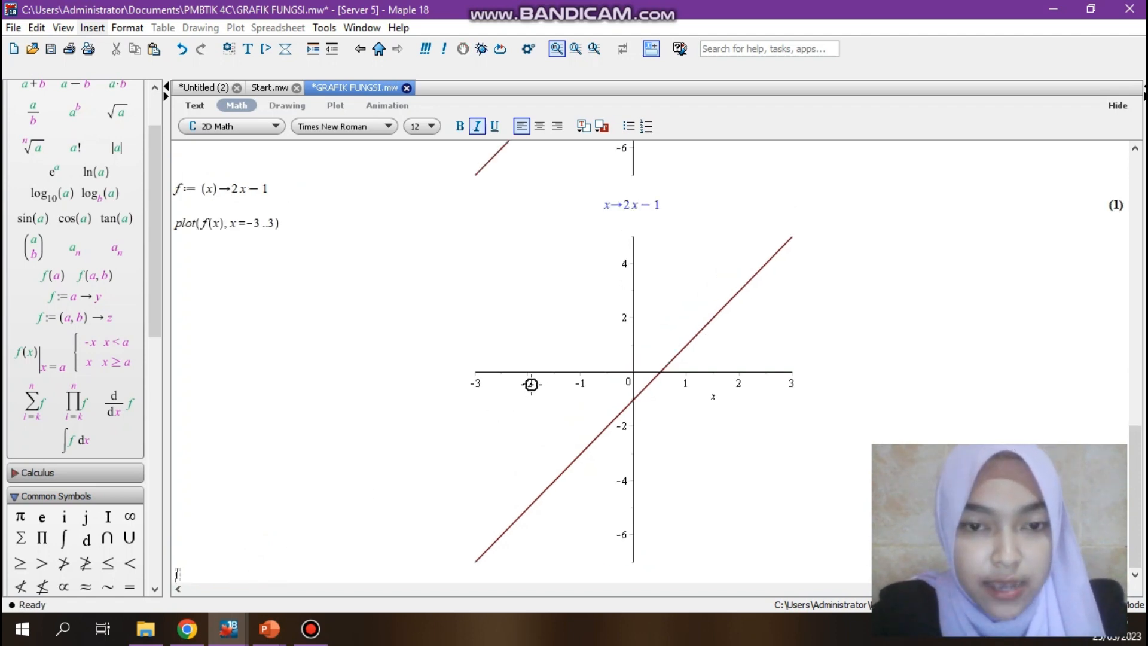
Plot the second exercise function, x^2-3x+7, over x=-10..10 on the empty line below the last graph
scroll(531, 384, "up", 5)
scroll(531, 385, "up", 7)
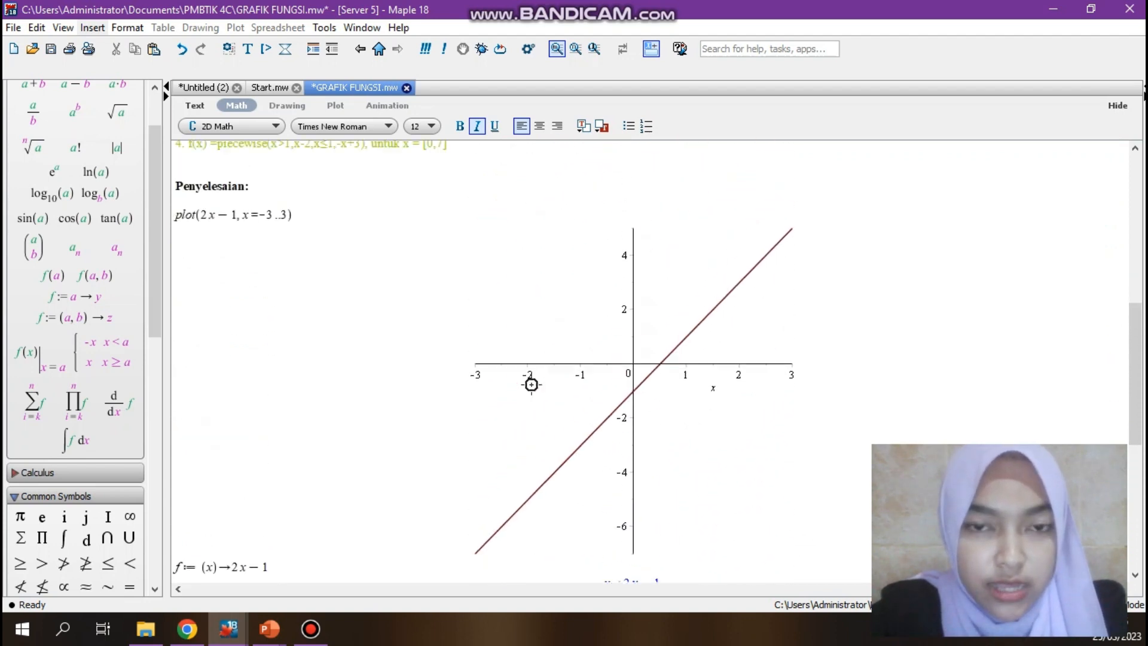
scroll(531, 385, "up", 6)
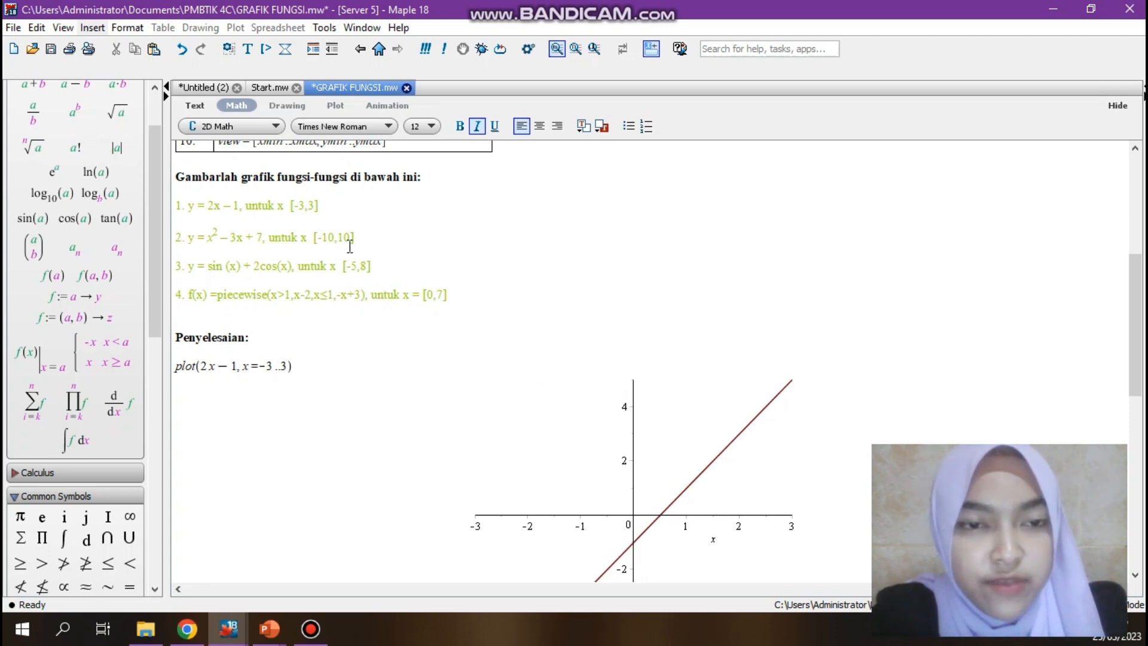
scroll(353, 385, "down", 10)
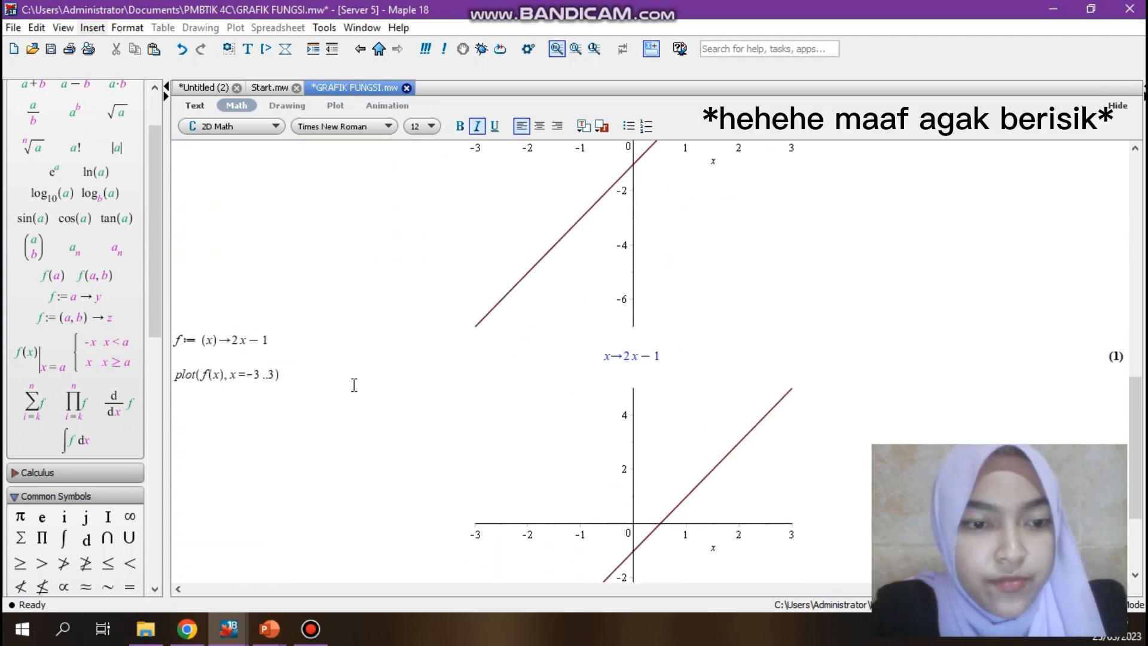
scroll(354, 385, "down", 4)
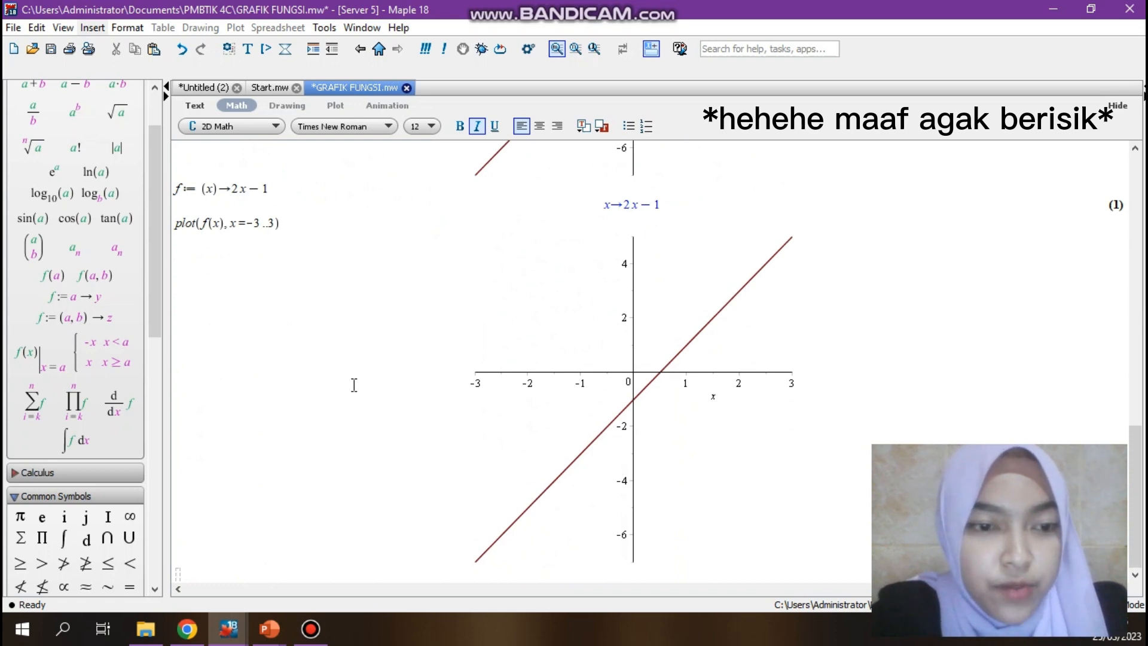
left_click(190, 575)
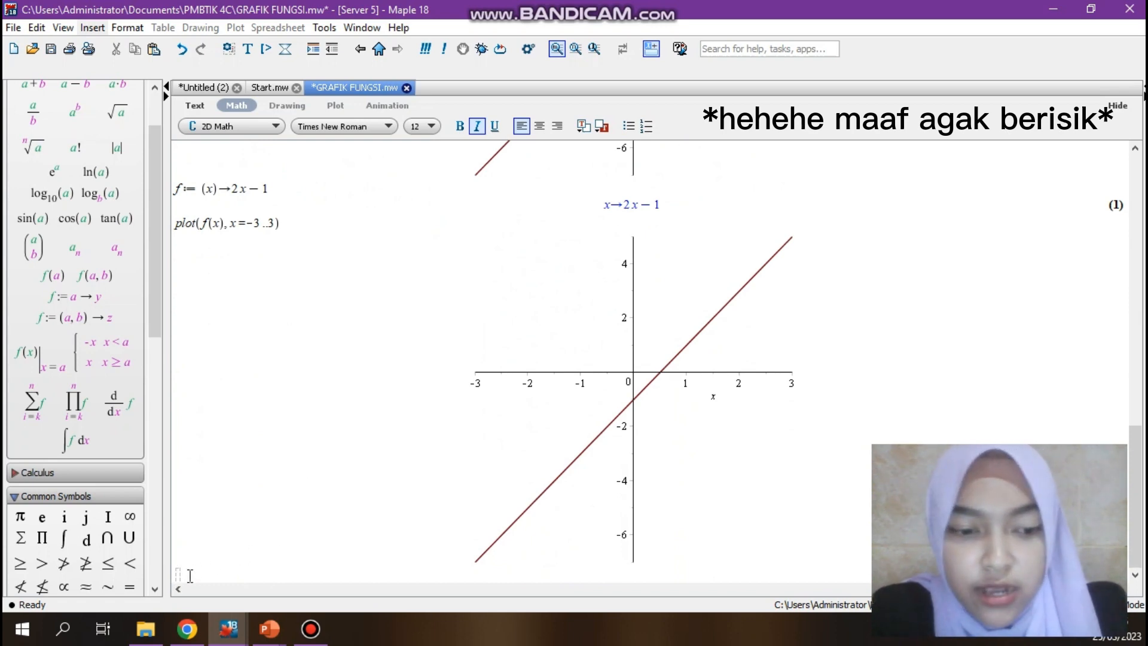
type("plot")
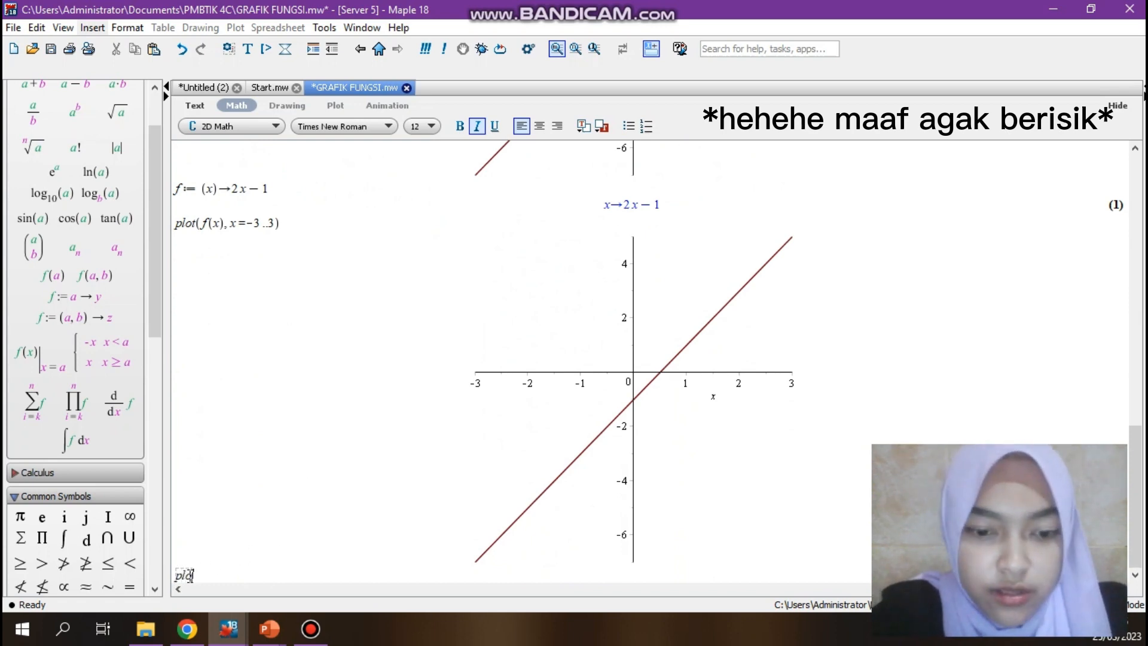
type("(")
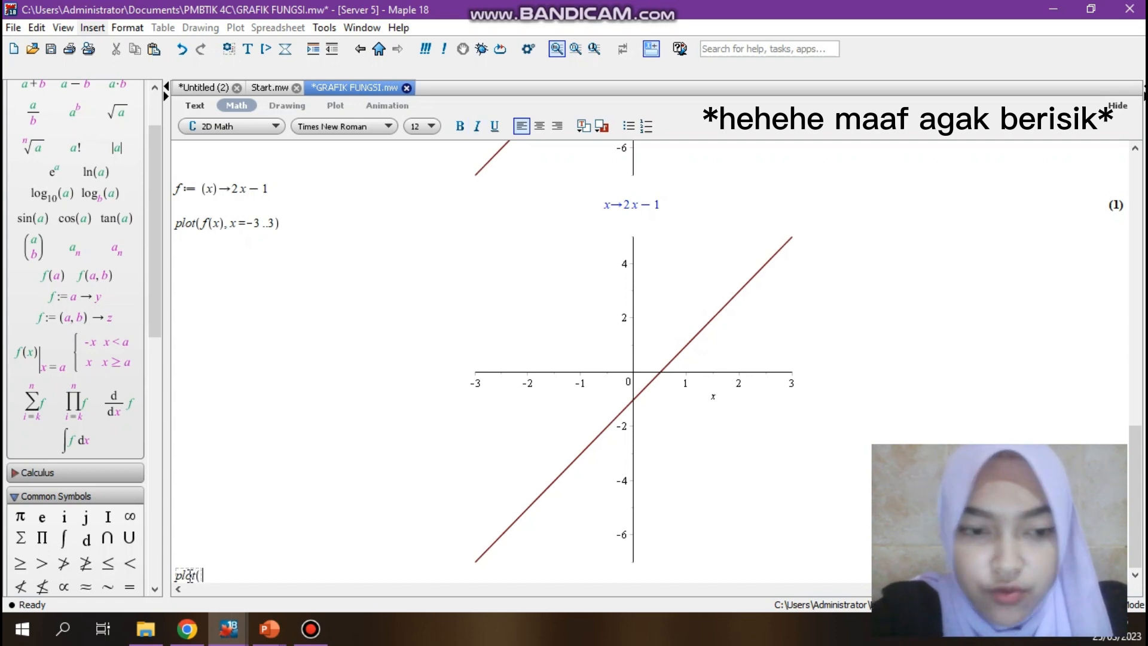
type("x")
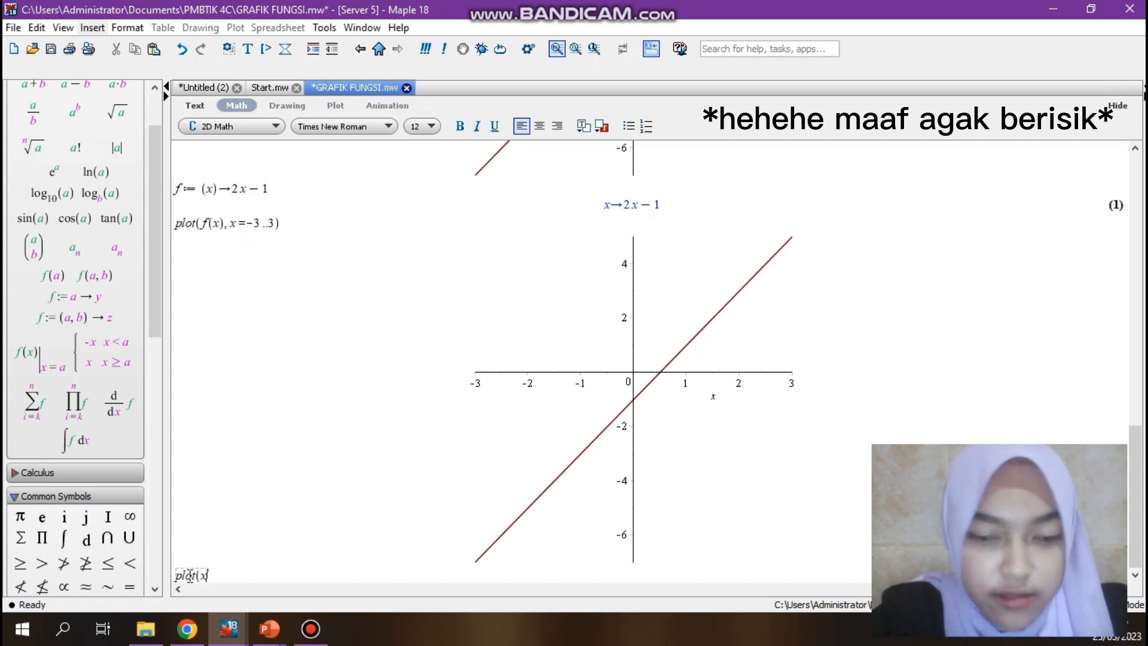
type("^2")
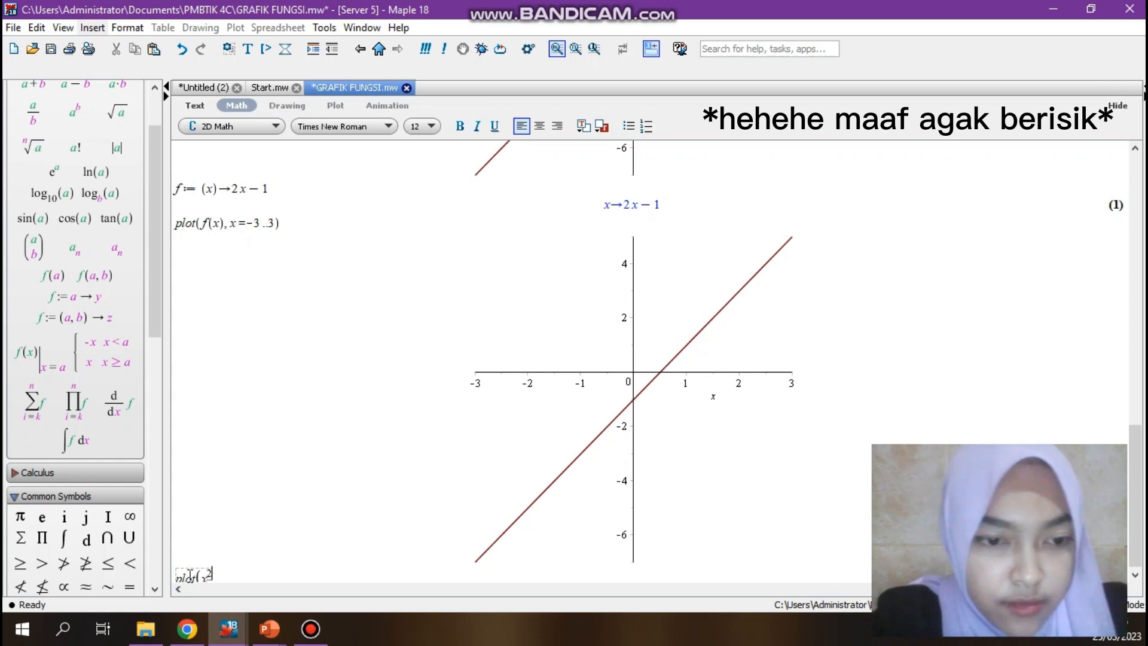
key("Right")
type("-")
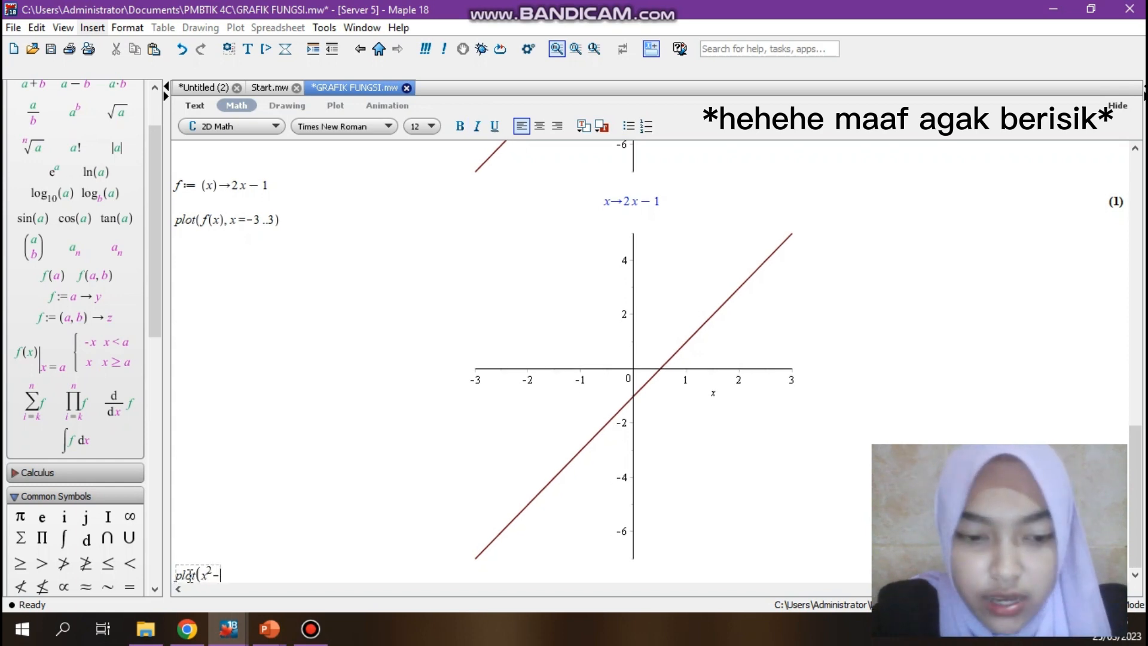
type("3x")
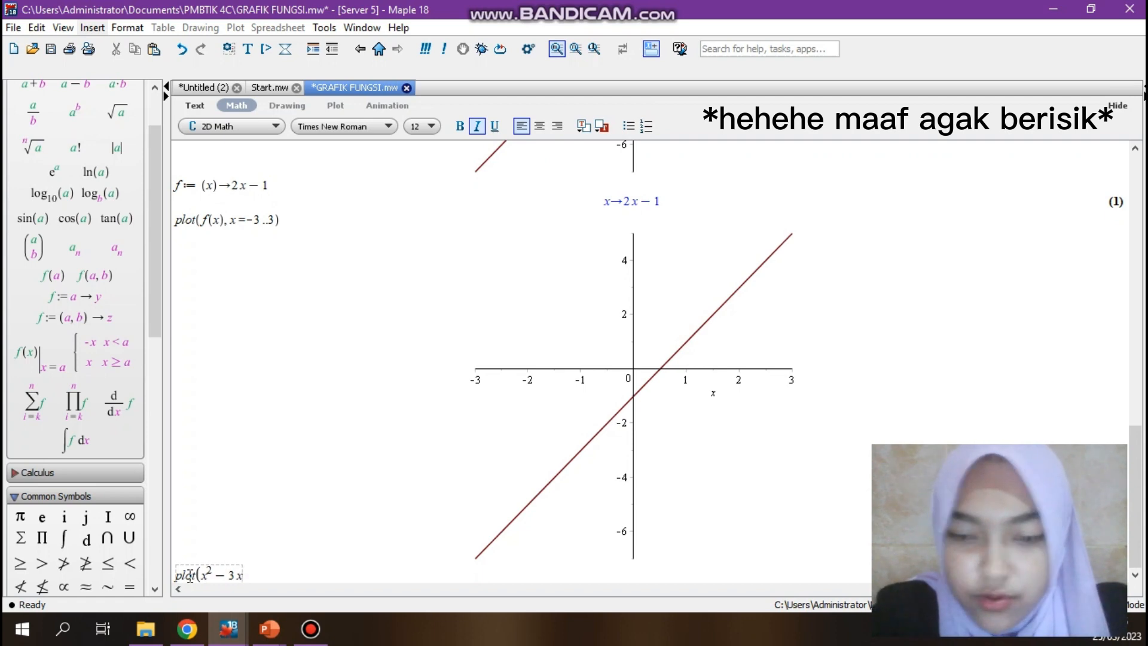
type("+7")
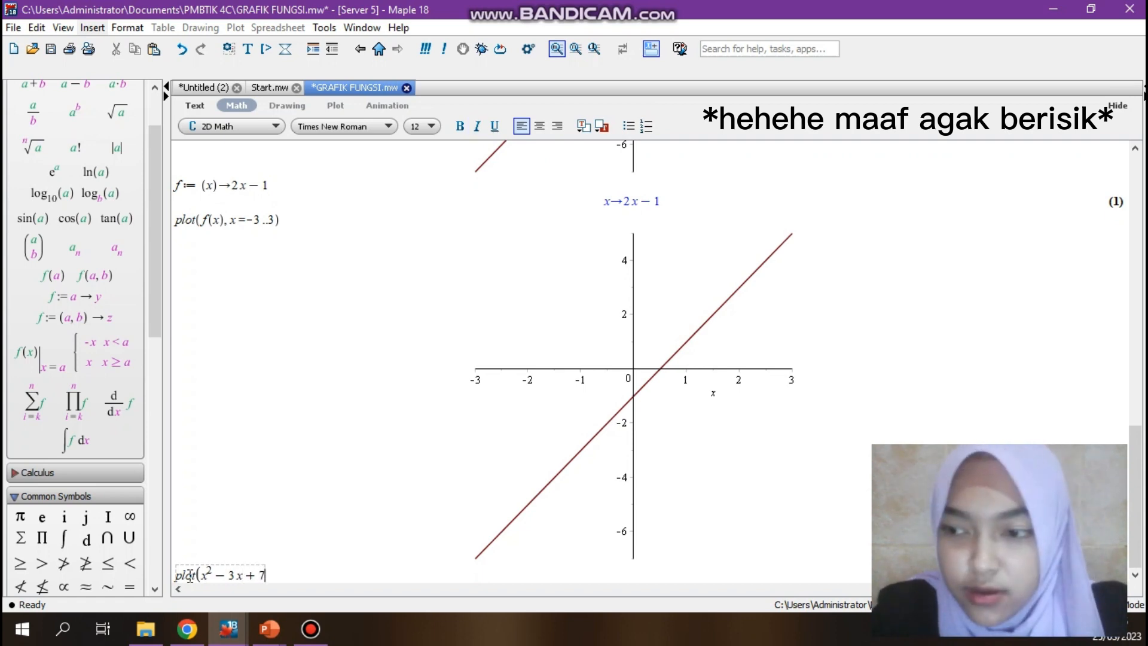
type(",")
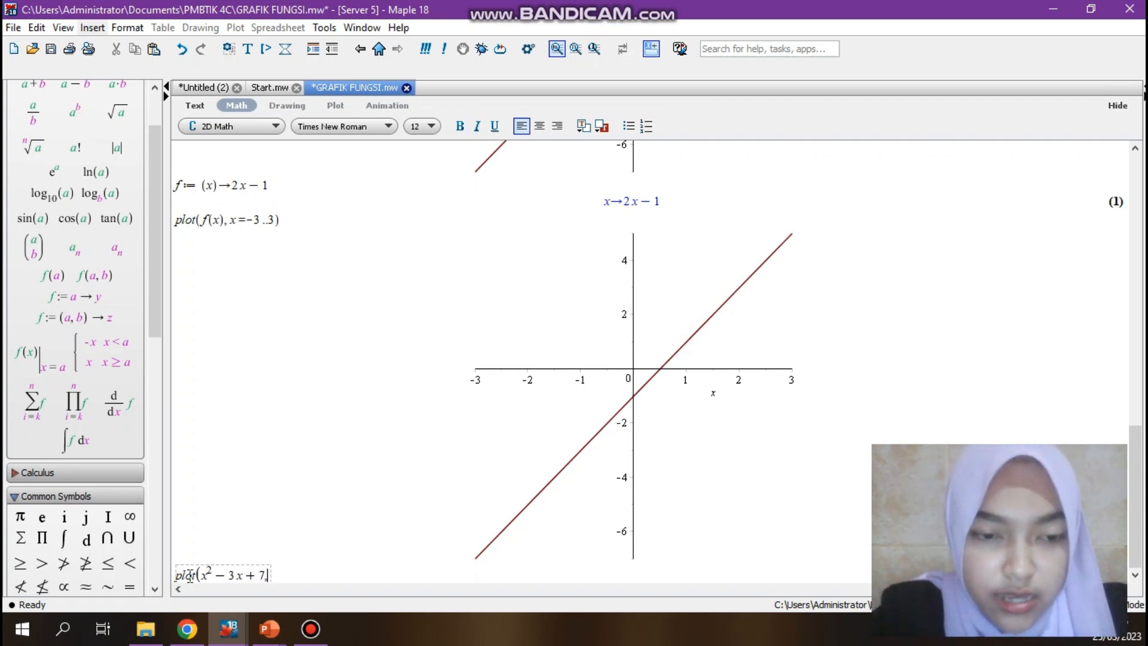
type("x=")
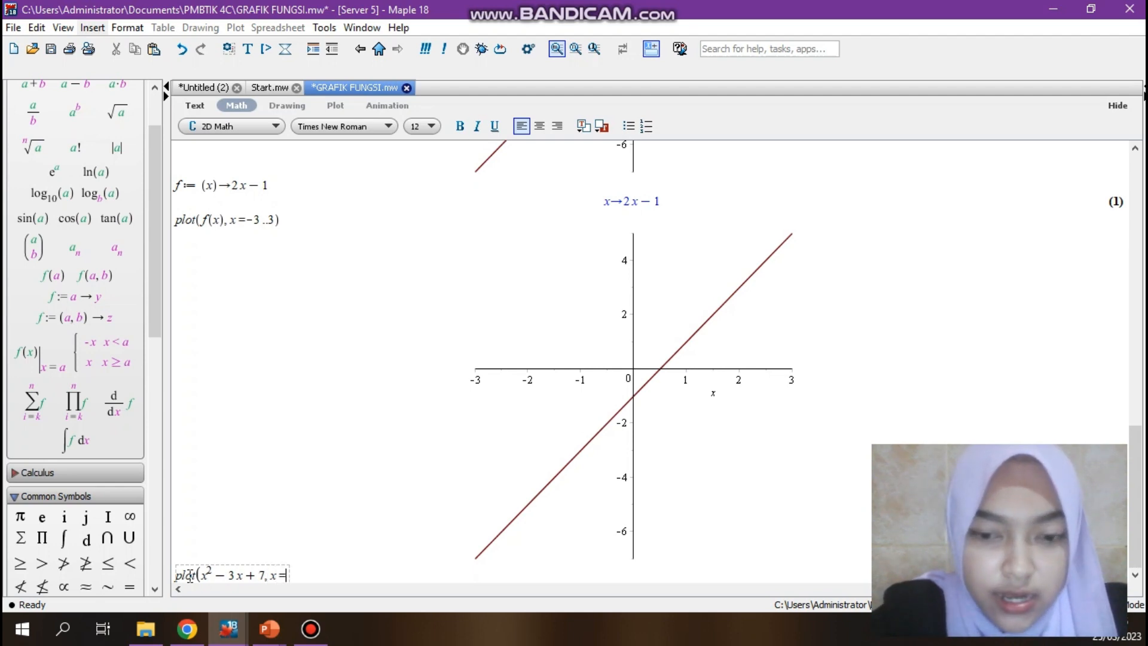
type("-10")
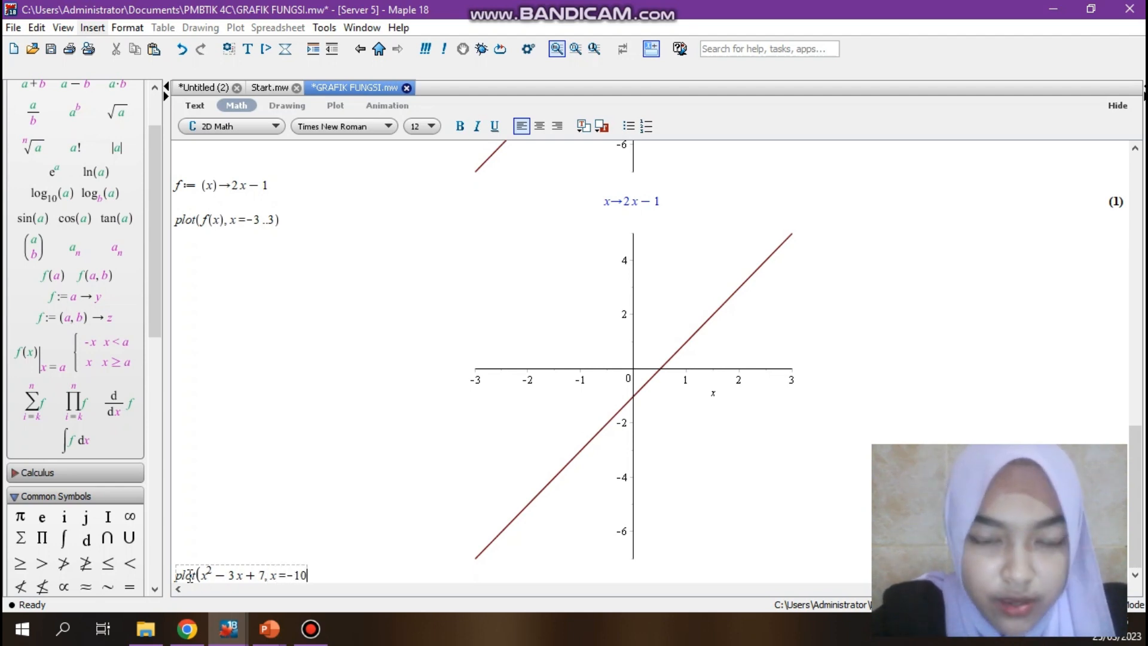
type("..10")
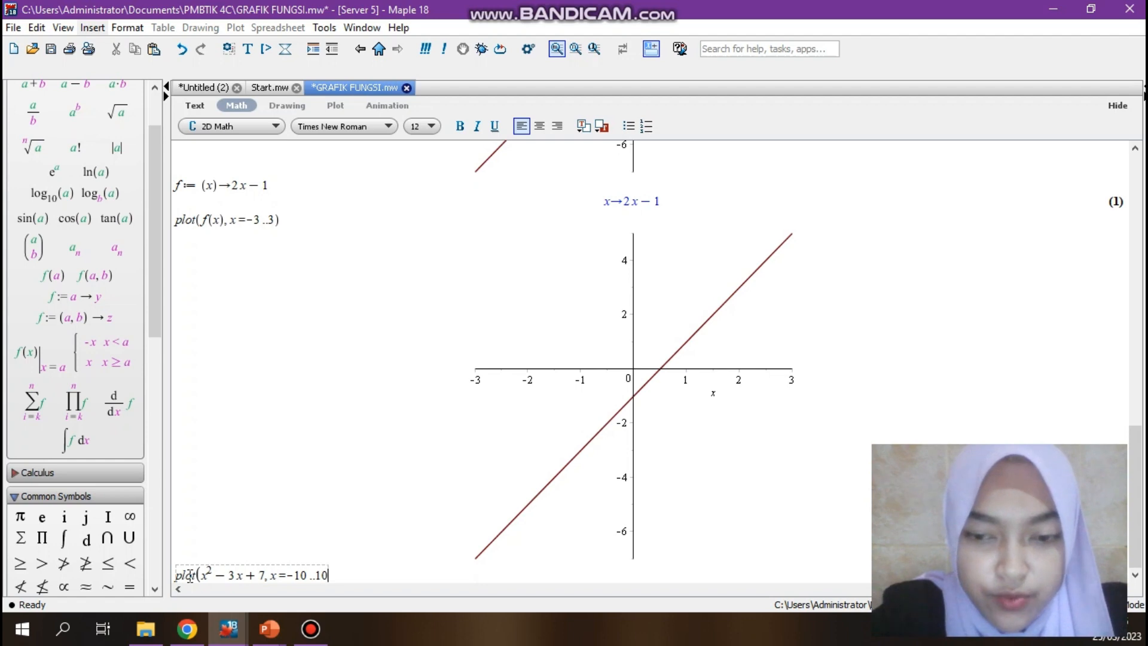
type(")")
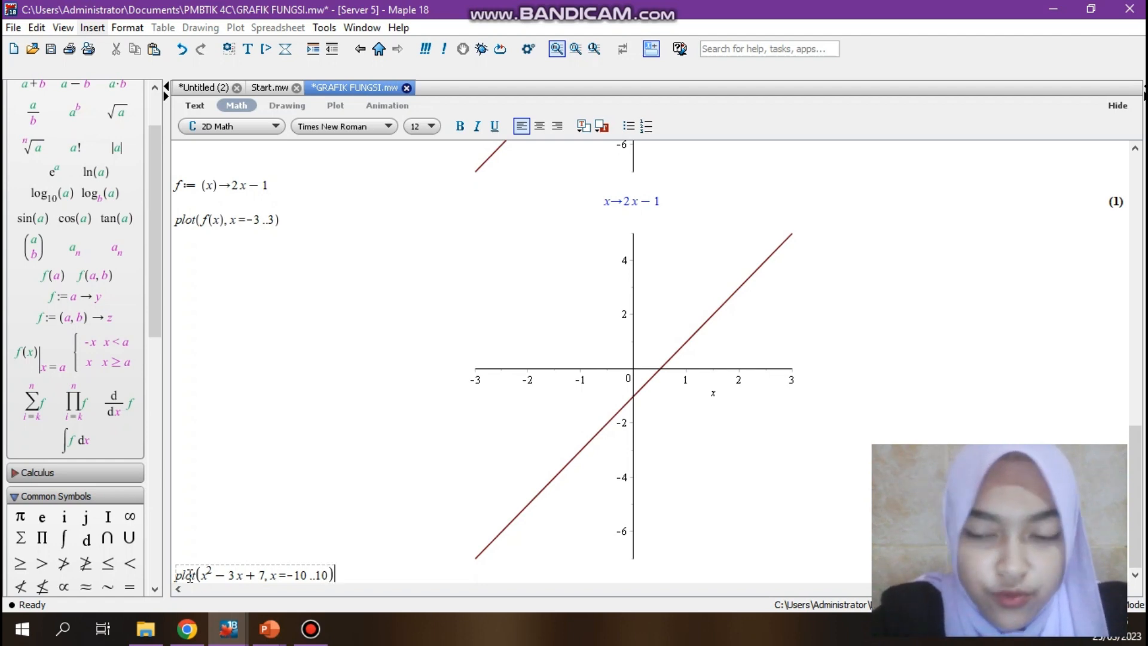
key("Return")
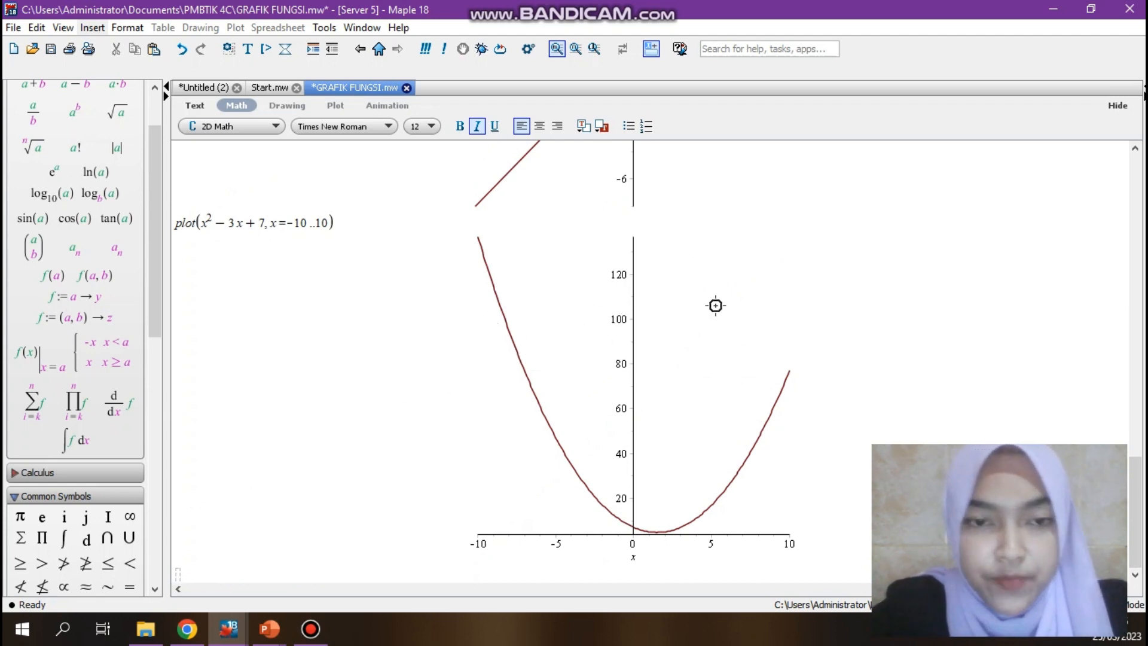
Plot the third exercise function, sin(x)+2cos(x), over x=-5..8 on the empty line below the parabola
scroll(715, 306, "up", 5)
scroll(715, 305, "up", 15)
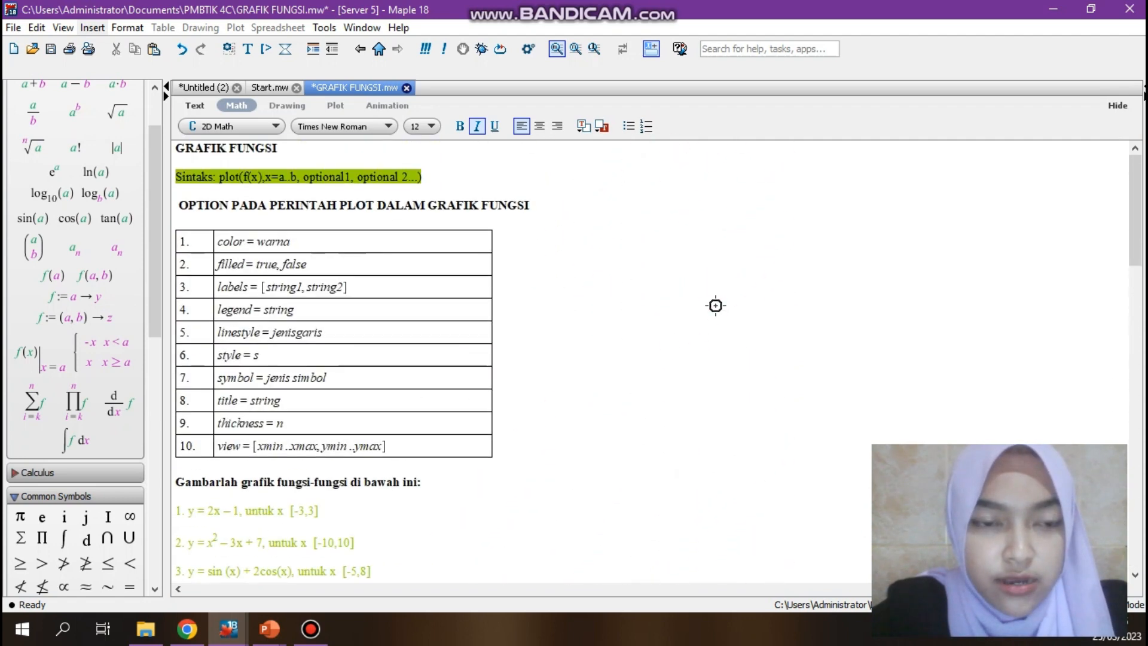
scroll(569, 370, "down", 1)
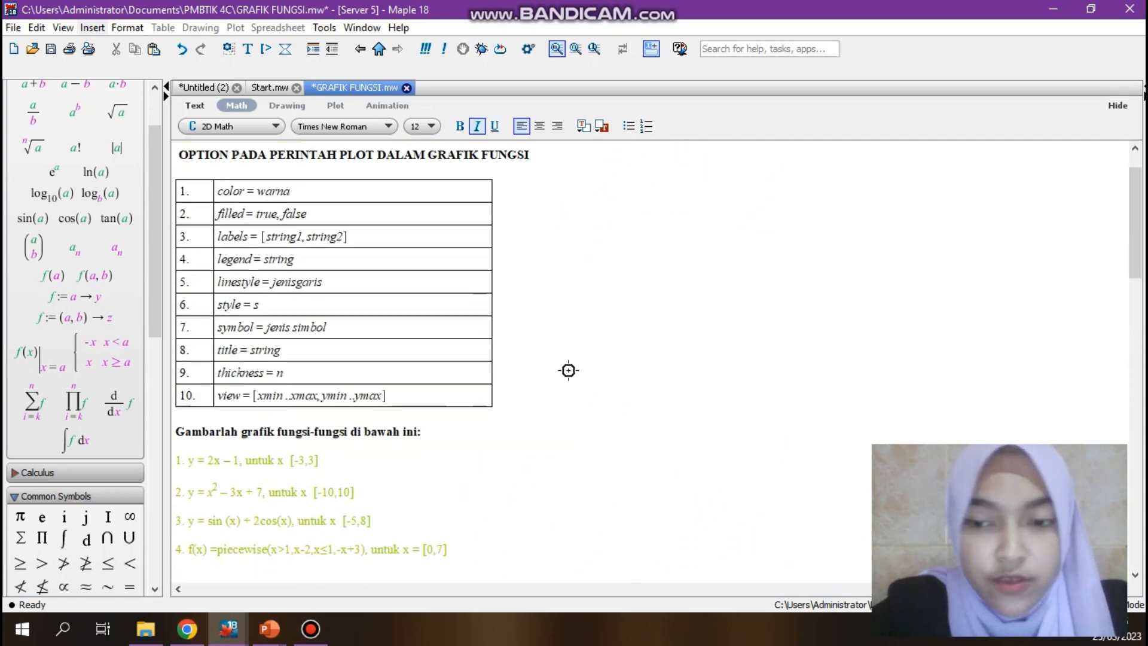
scroll(569, 370, "down", 3)
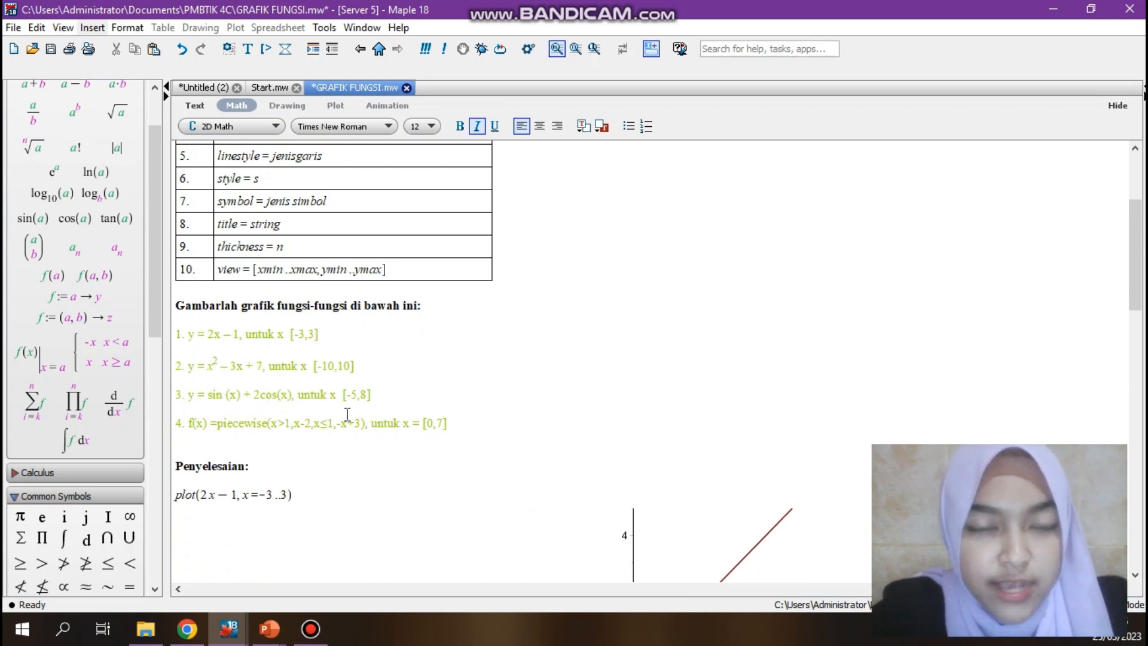
scroll(427, 395, "down", 6)
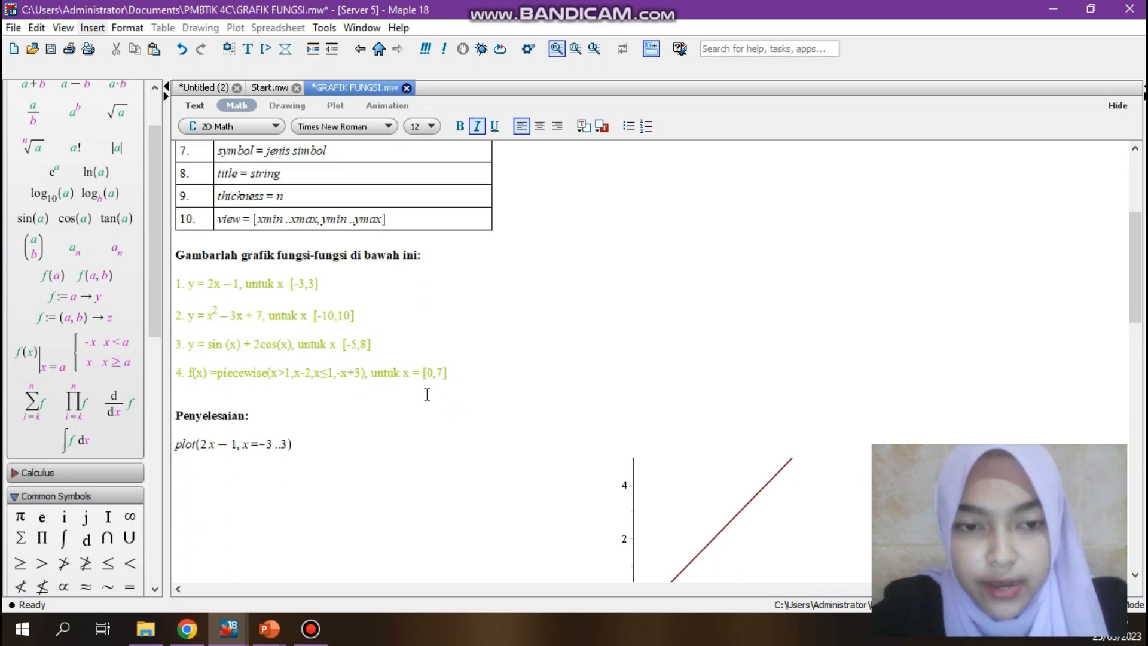
scroll(427, 395, "down", 15)
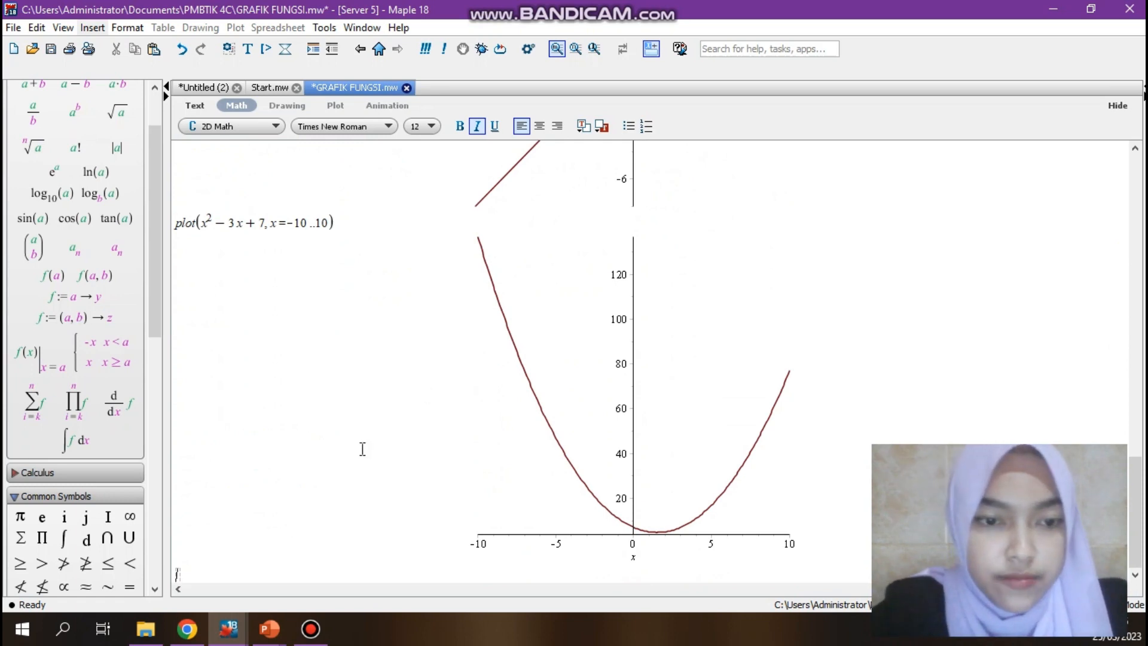
type("plot")
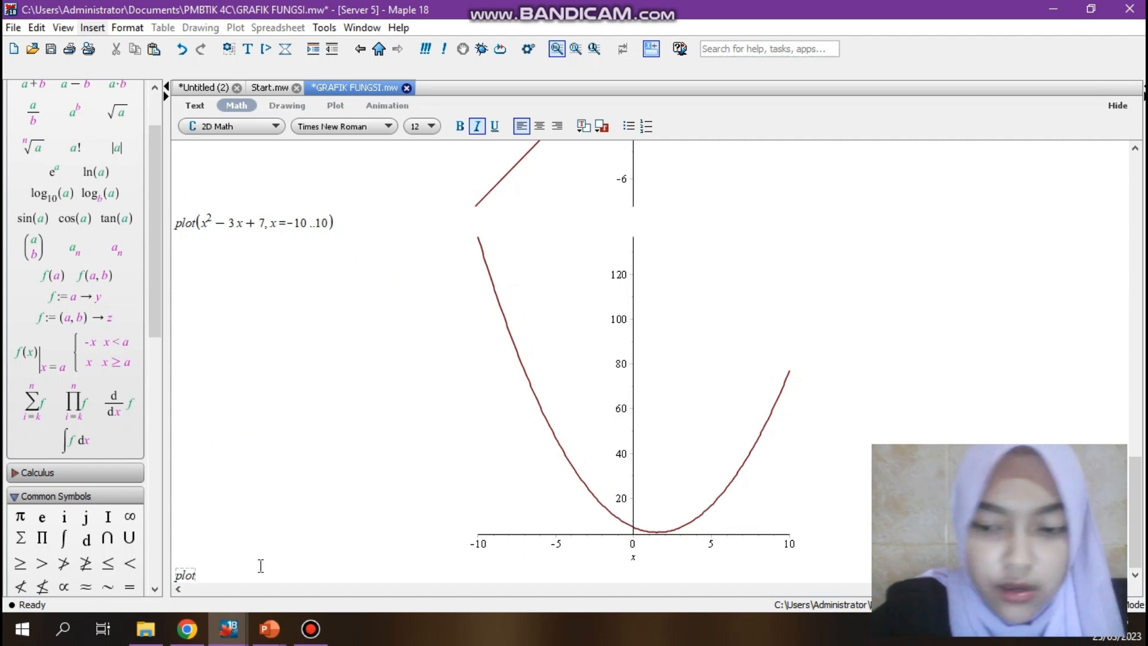
type("(")
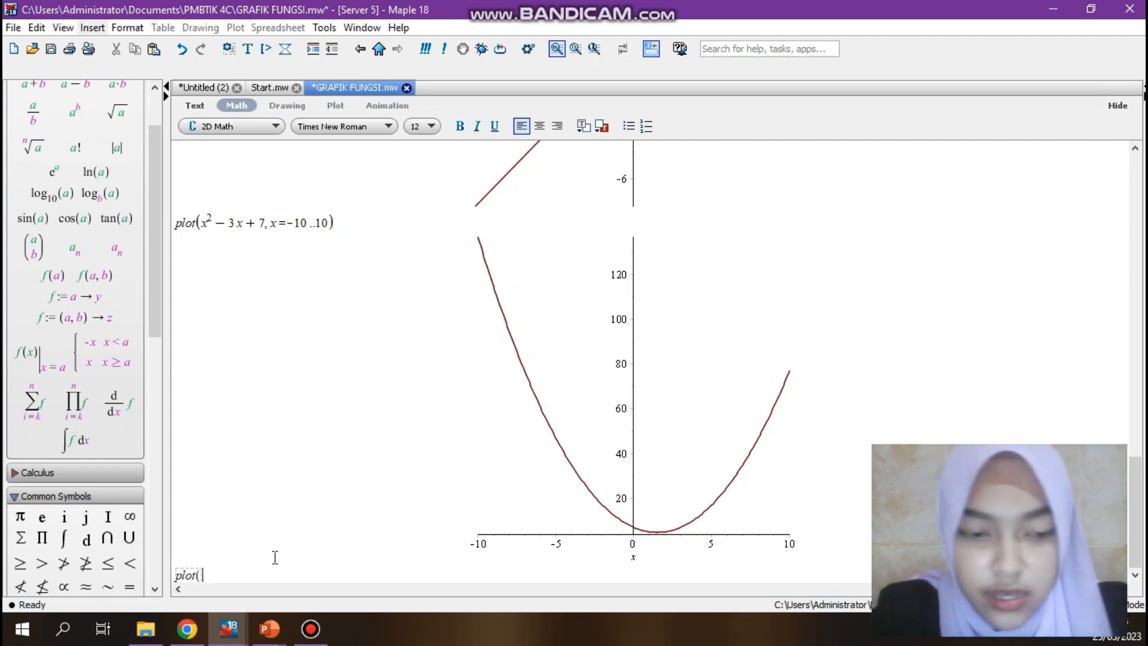
left_click(37, 220)
type("x) ")
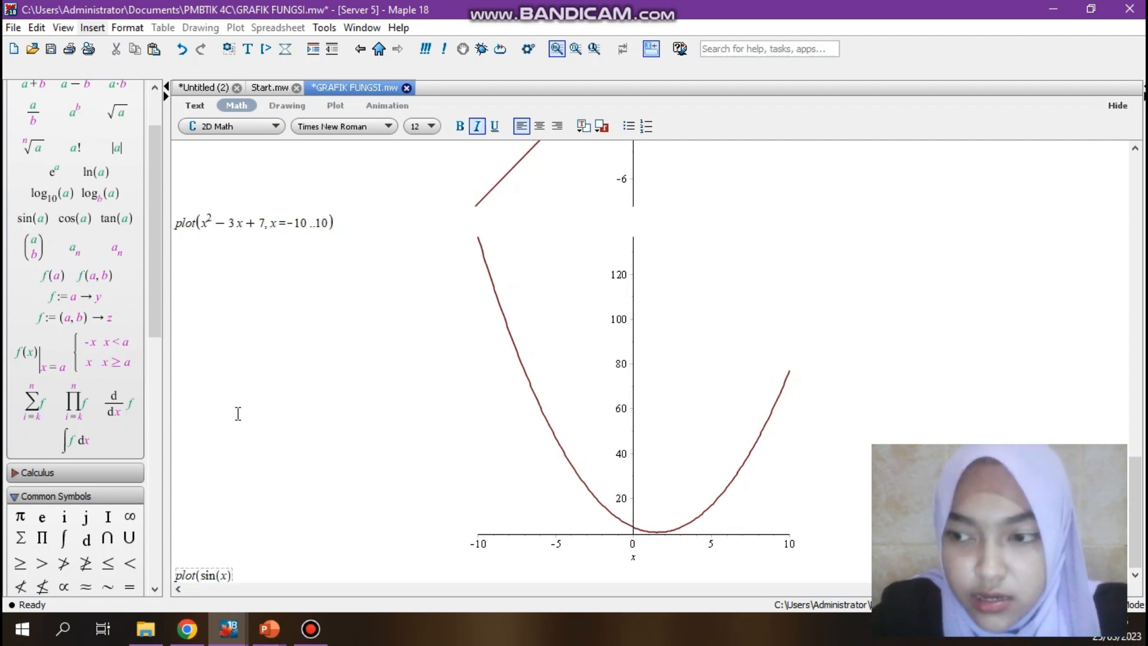
type("+ 2")
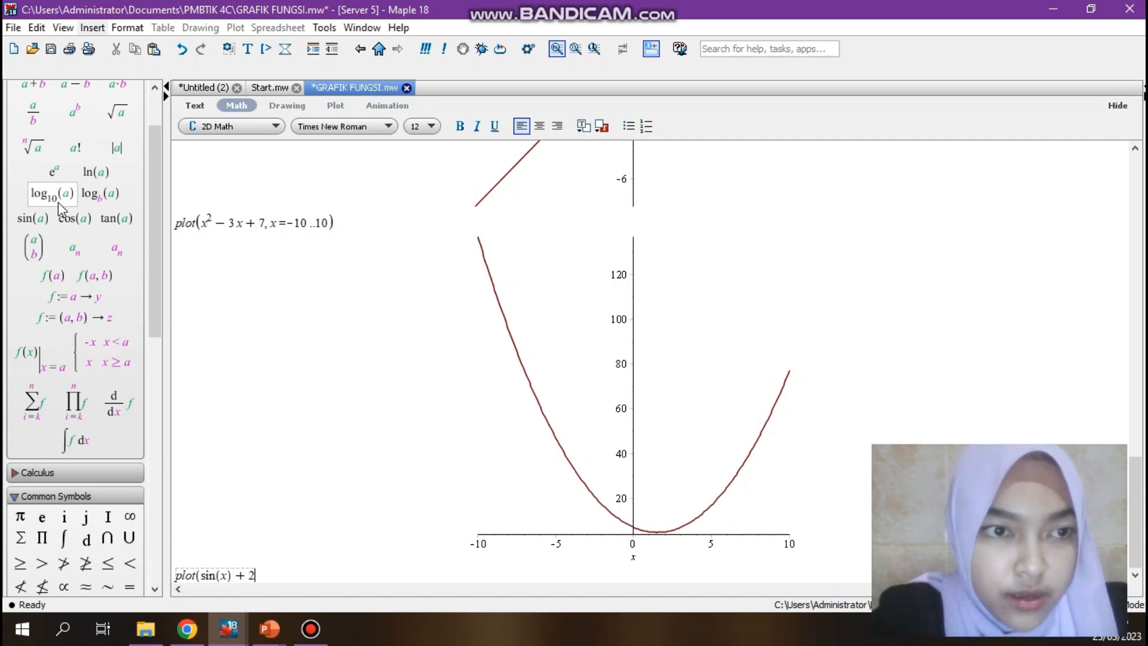
left_click(74, 218)
type("x")
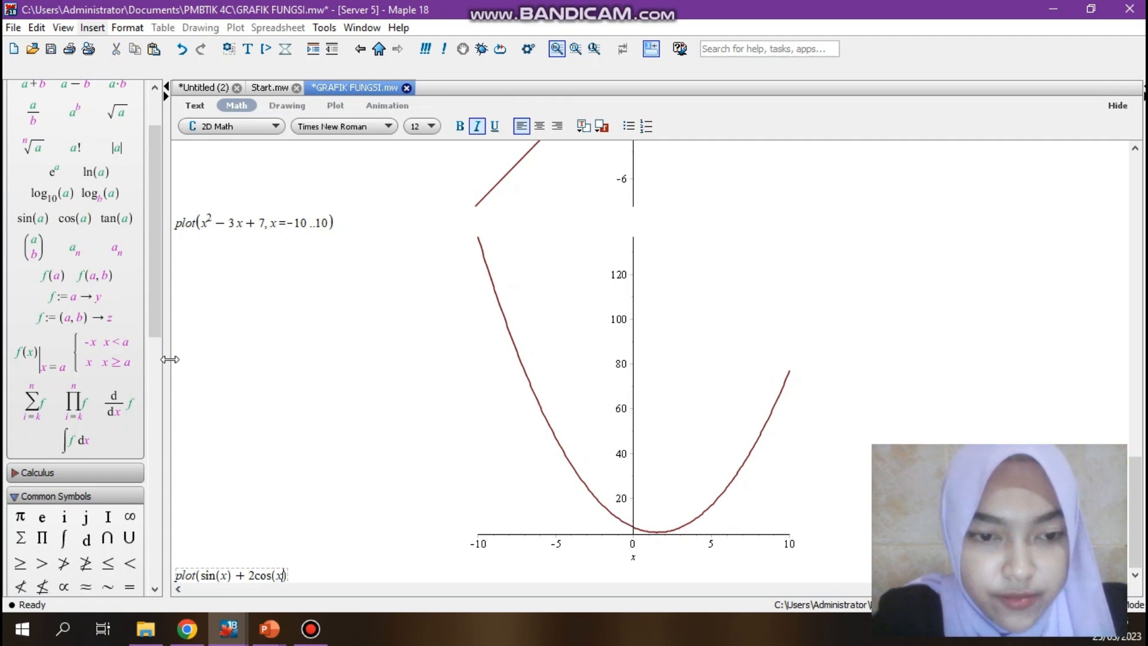
key("Right")
type(", x ")
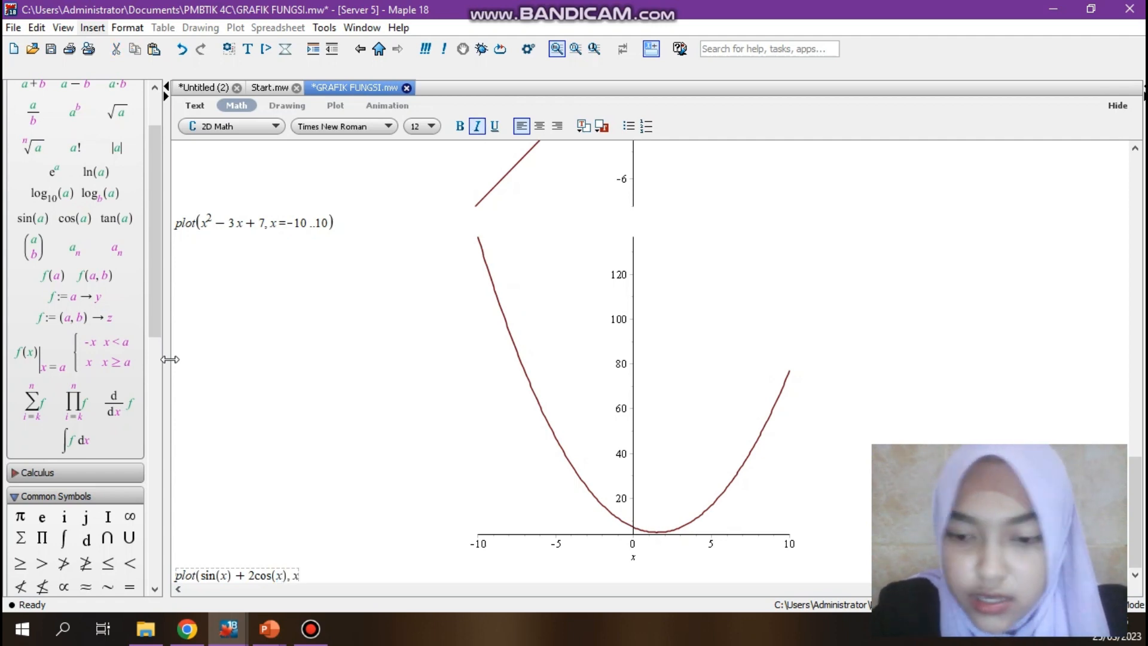
type("=")
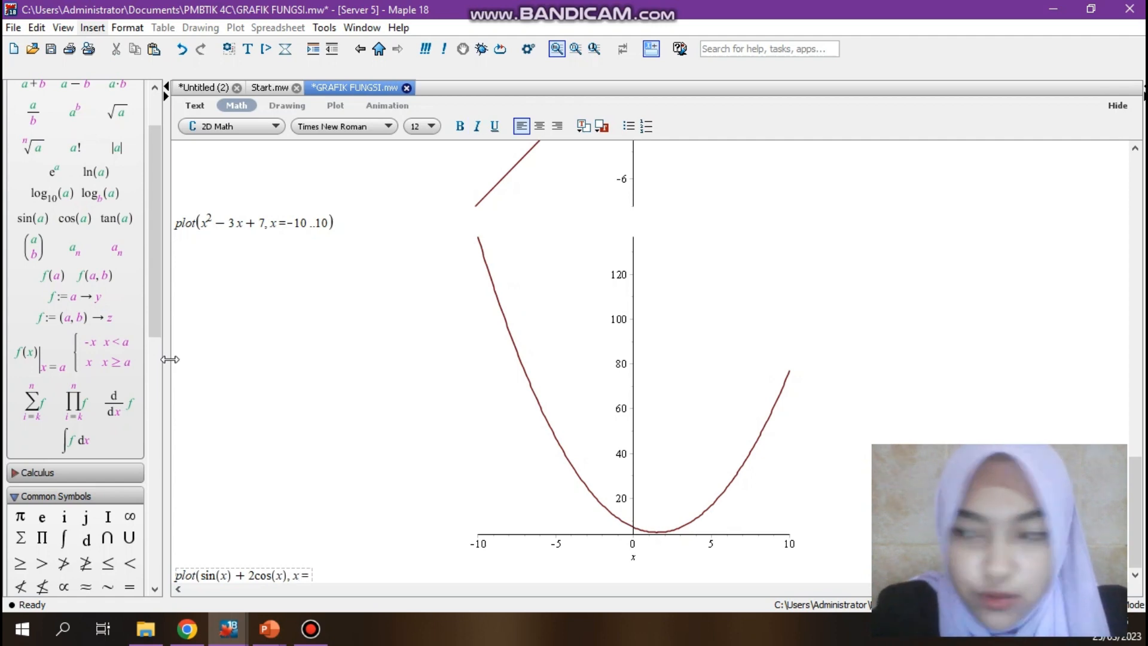
type("-5 ")
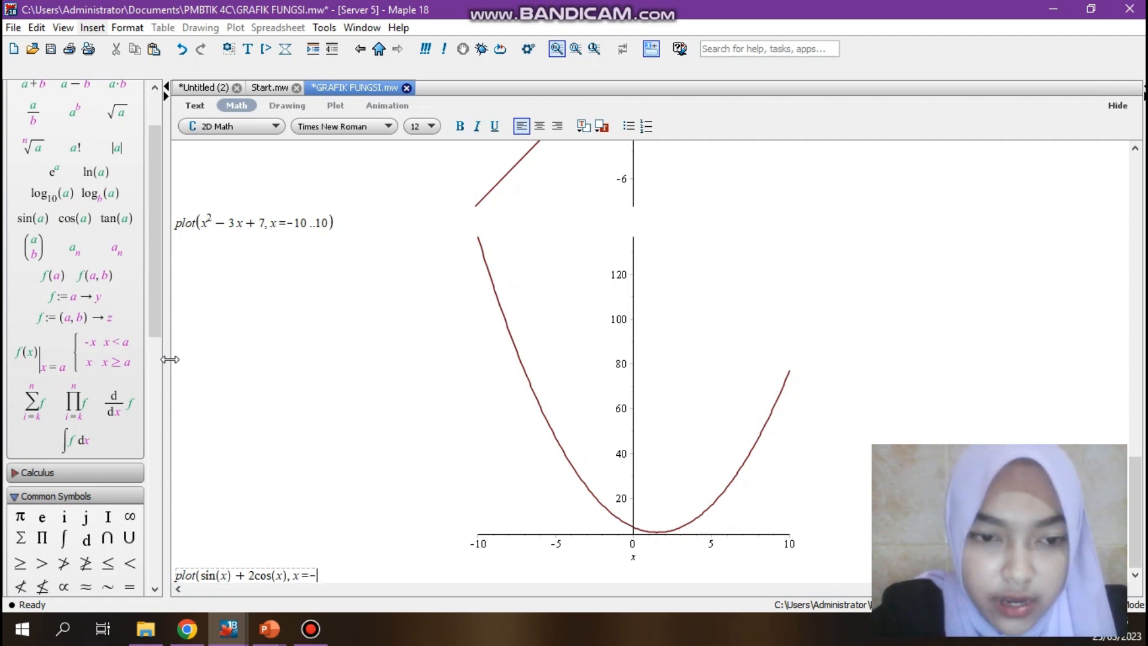
type("..")
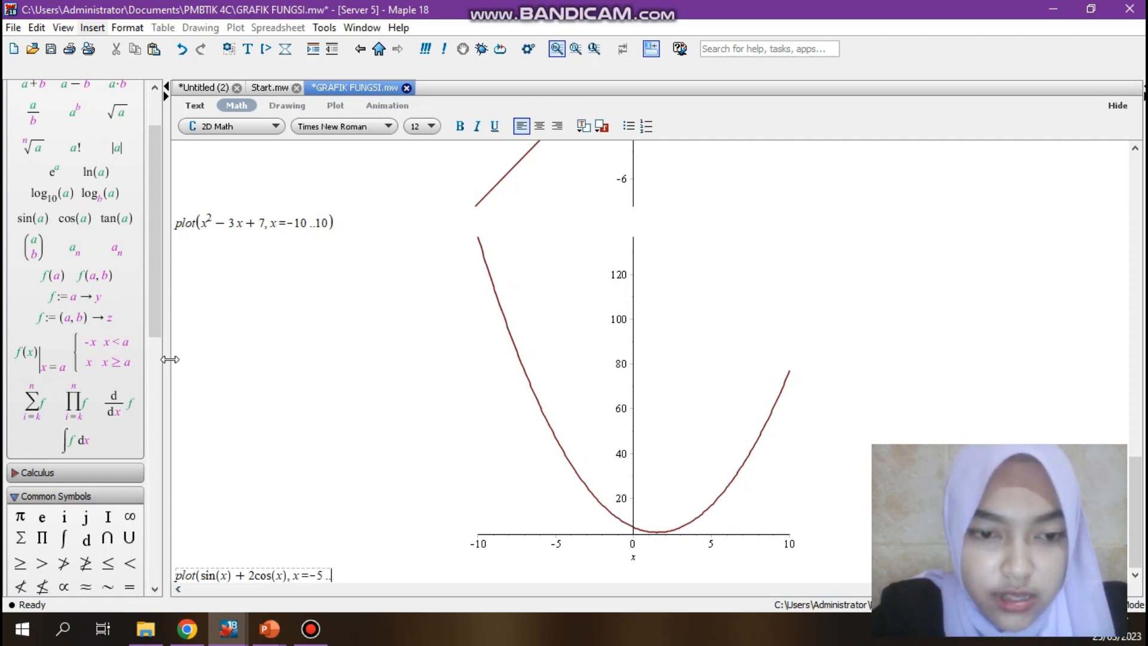
type("8)")
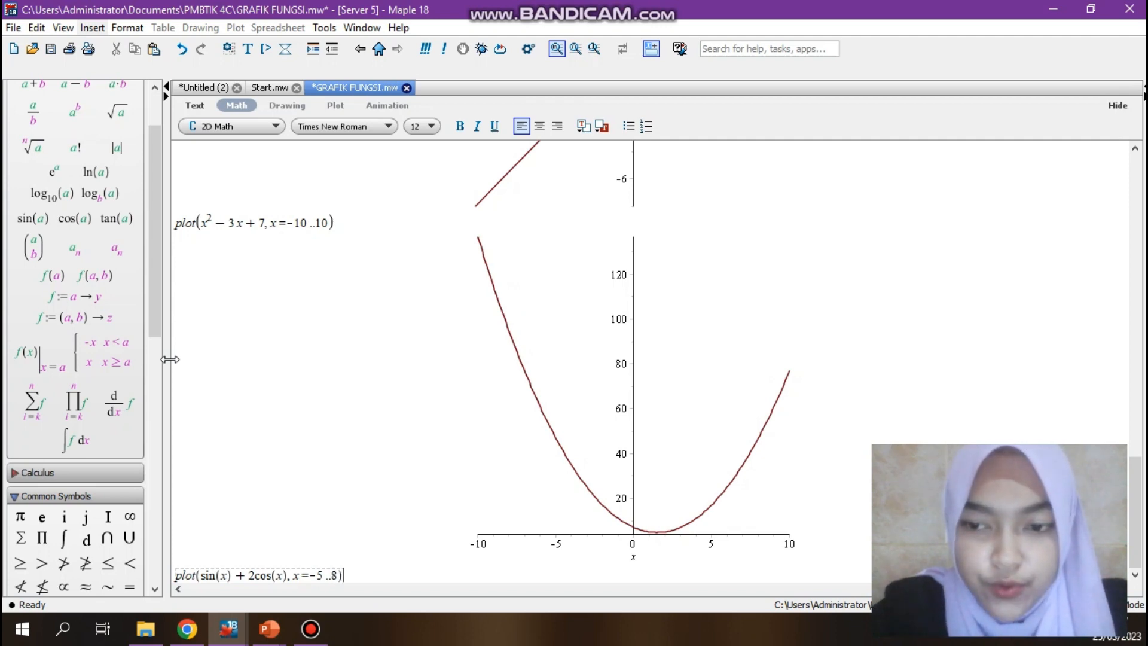
key("Return")
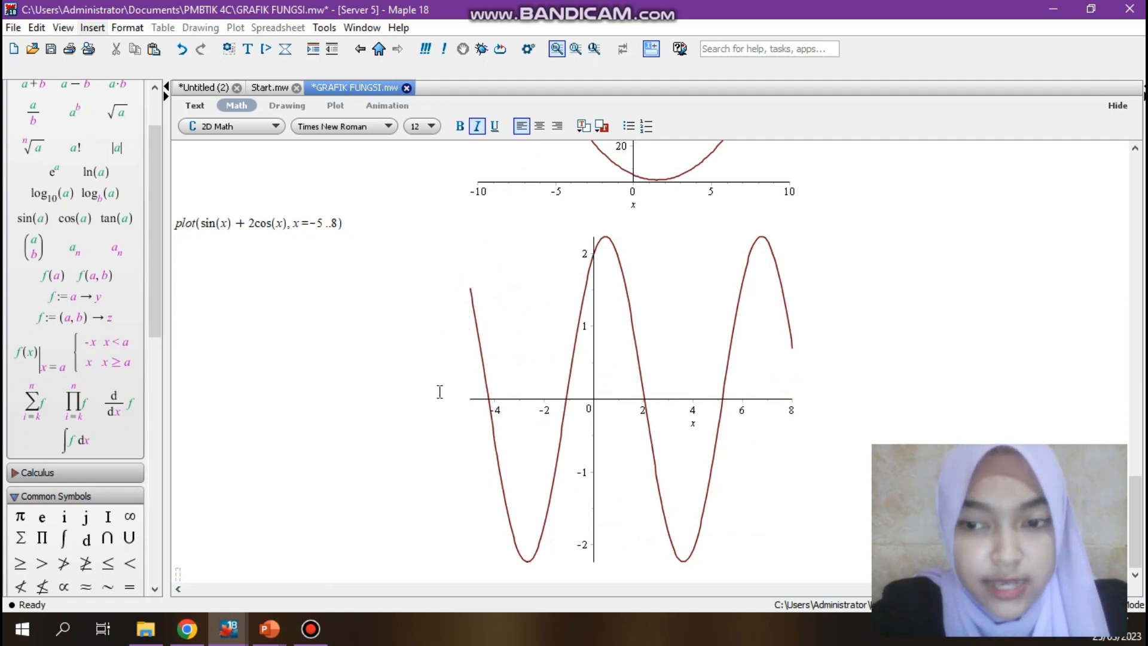
Start a plot command below the trigonometric graph with a two-branch piecewise template, making the first branch x-2 for x>1
scroll(390, 373, "up", 10)
scroll(390, 373, "up", 10)
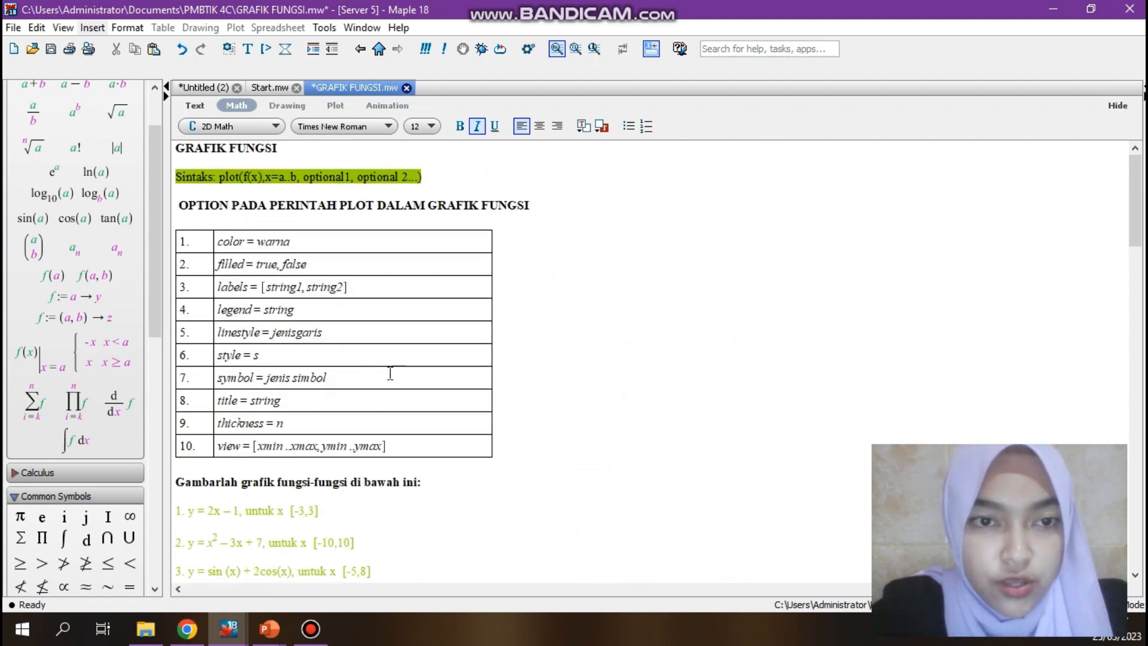
scroll(390, 373, "down", 7)
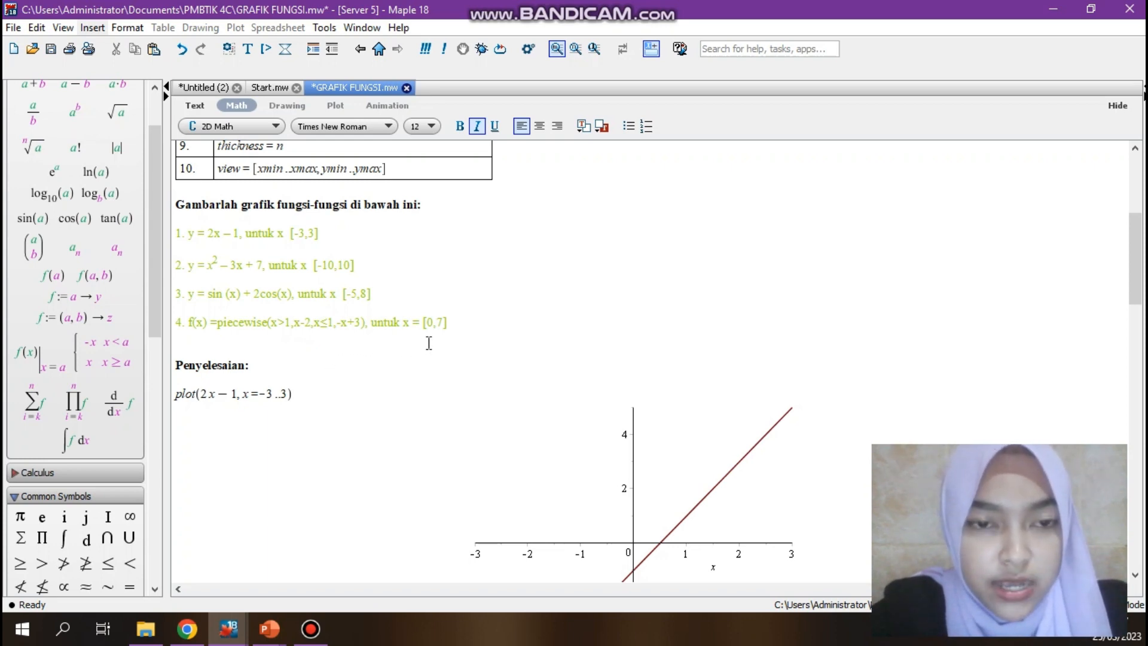
scroll(483, 389, "down", 15)
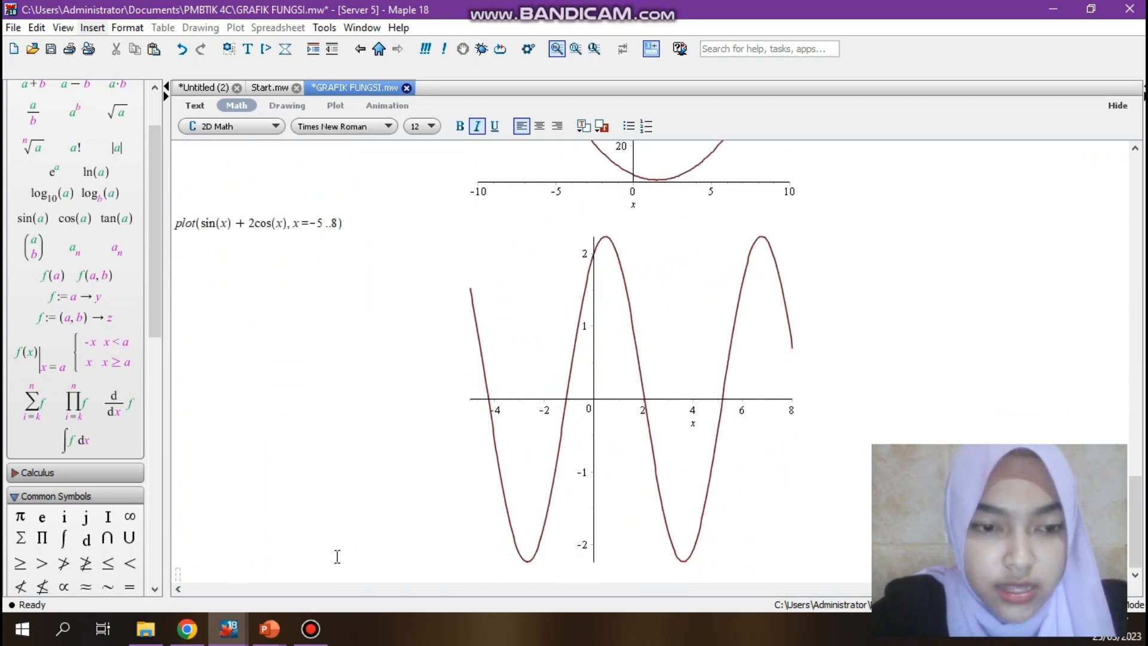
type("plot")
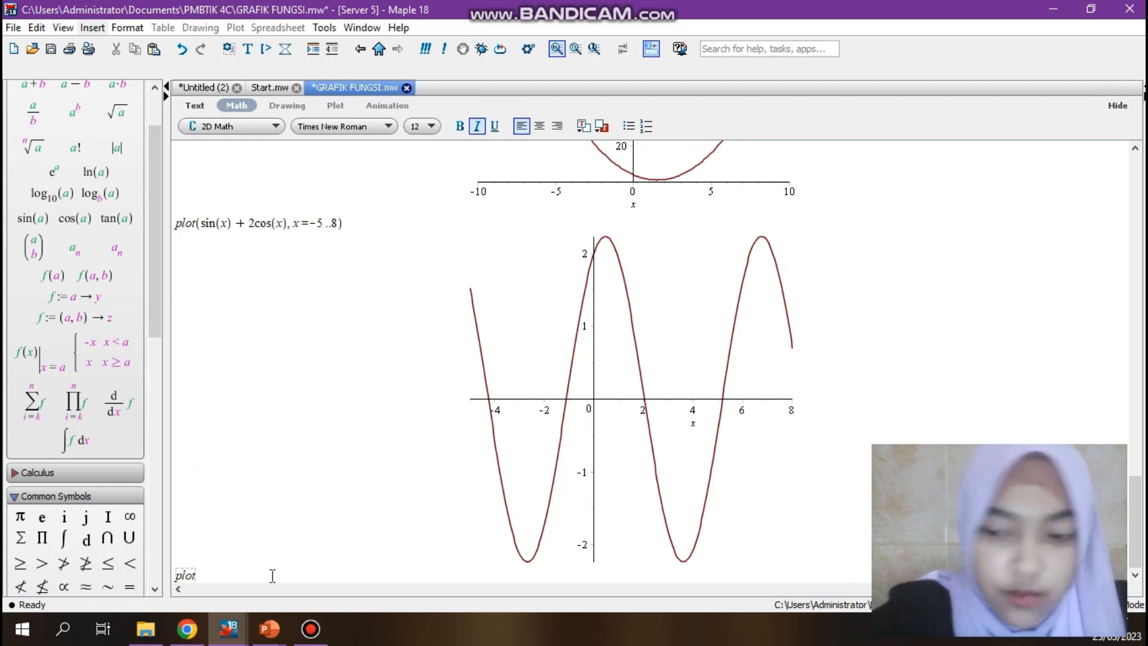
type("(")
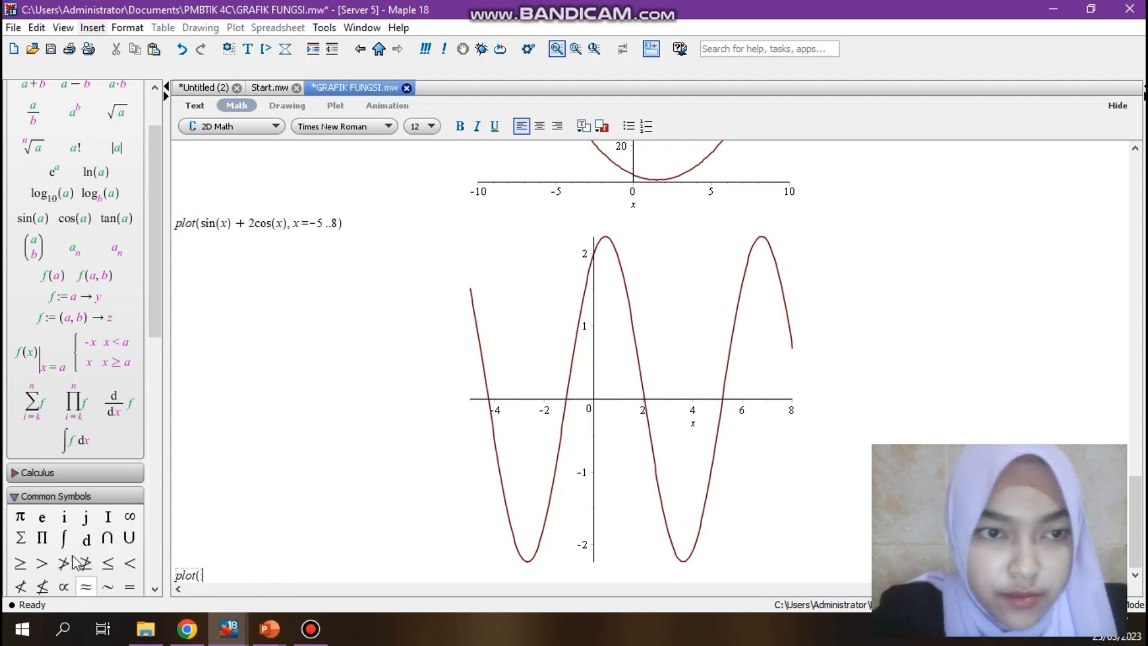
left_click(98, 366)
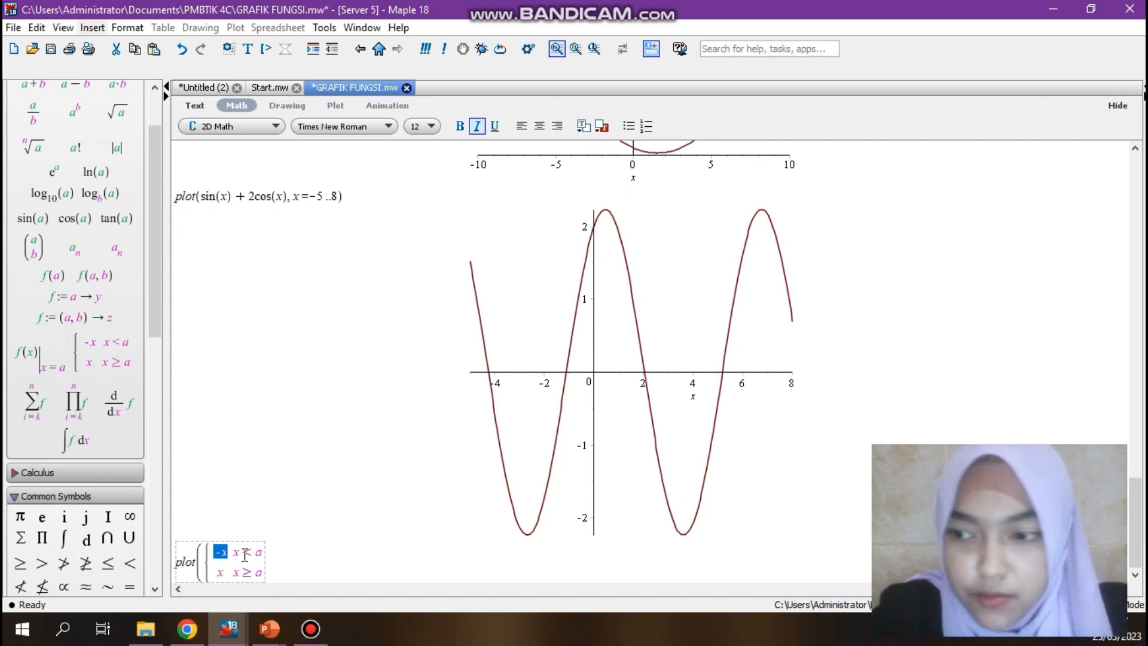
type("x")
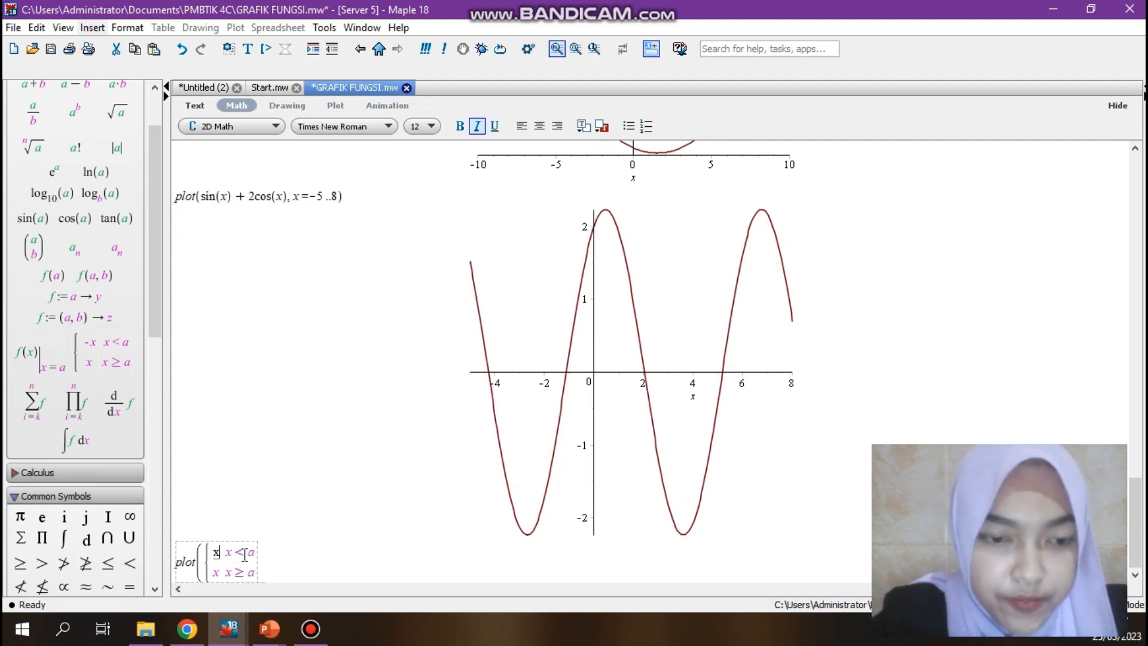
type("-2")
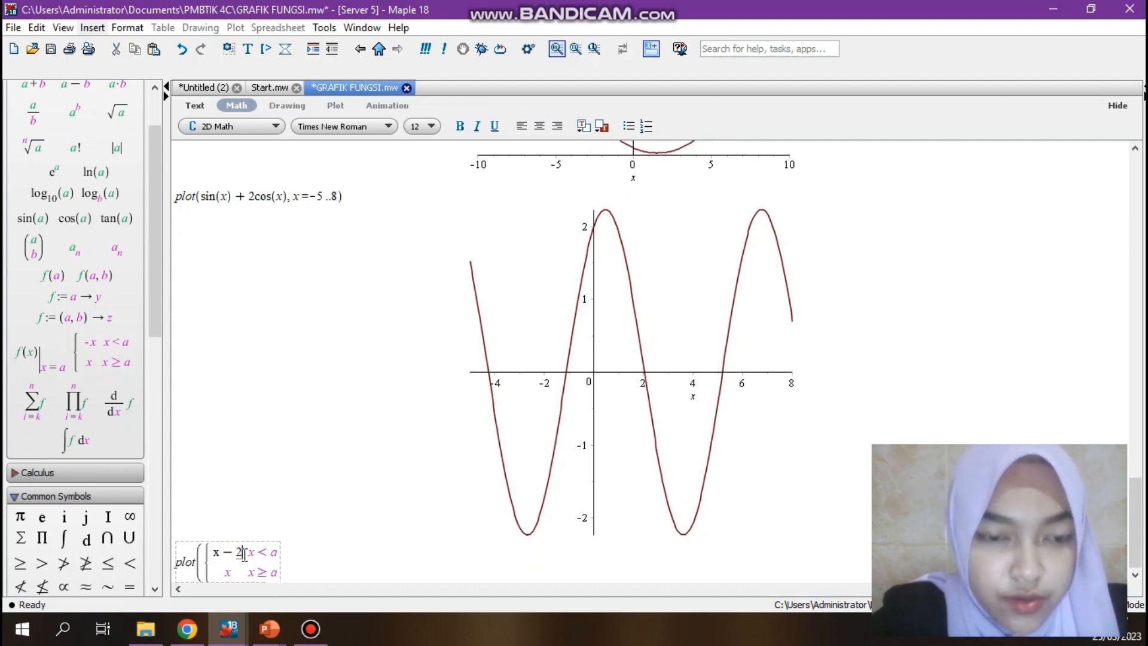
left_click(272, 555)
type("x")
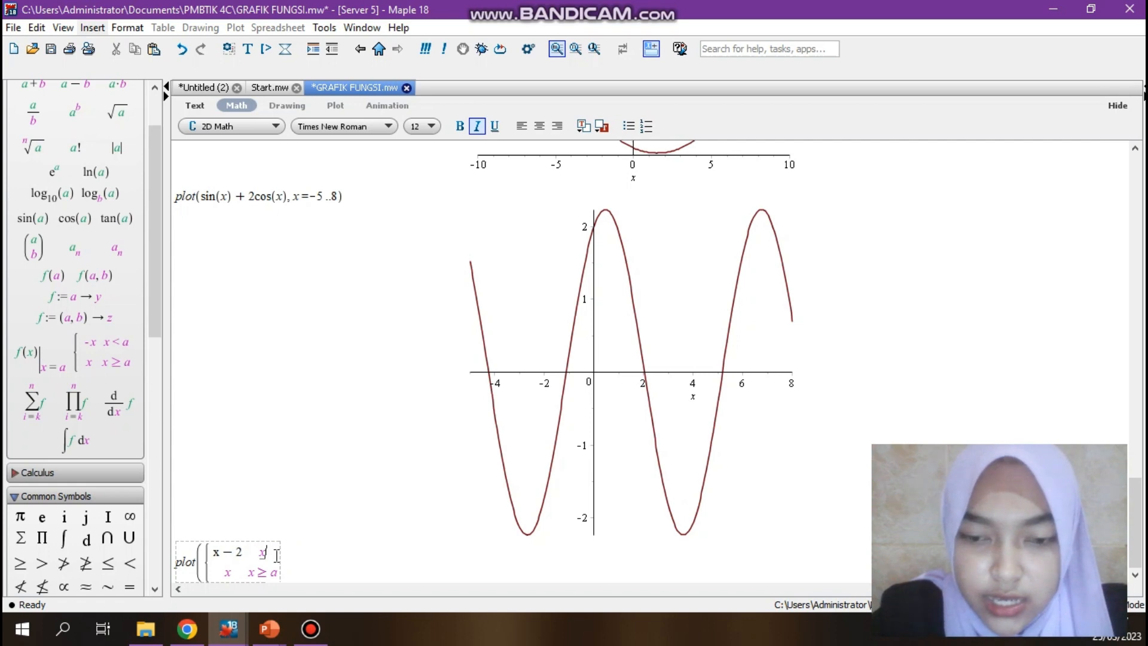
left_click(42, 562)
type("1")
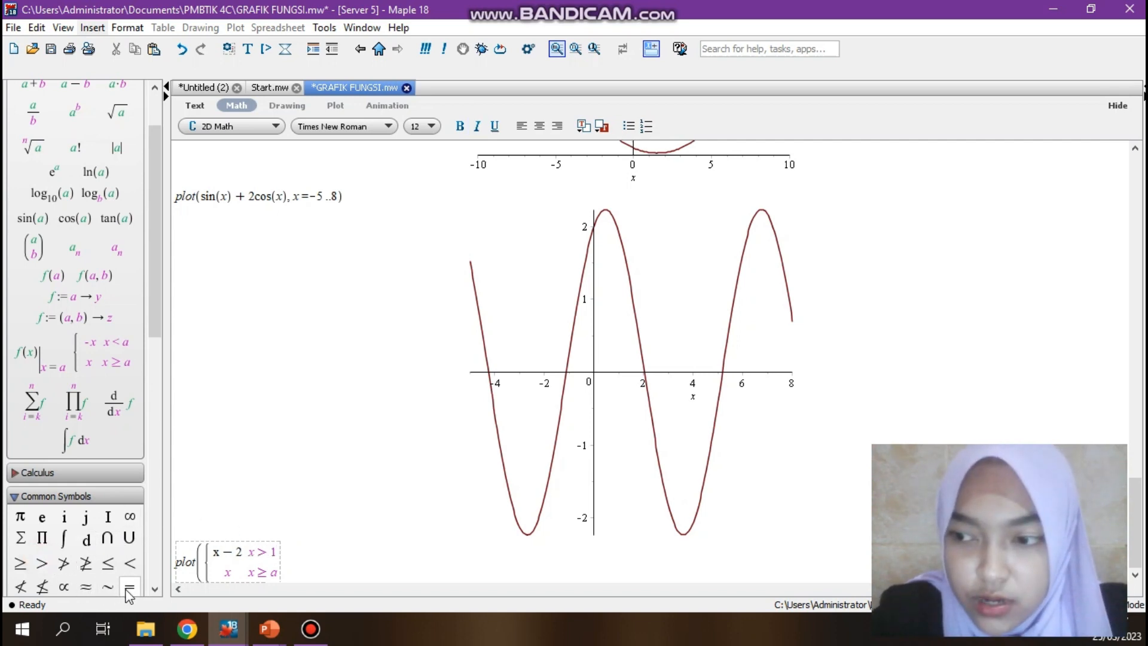
Fill in the second branch of the piecewise function as -x+3 for x≤1
left_click(232, 573)
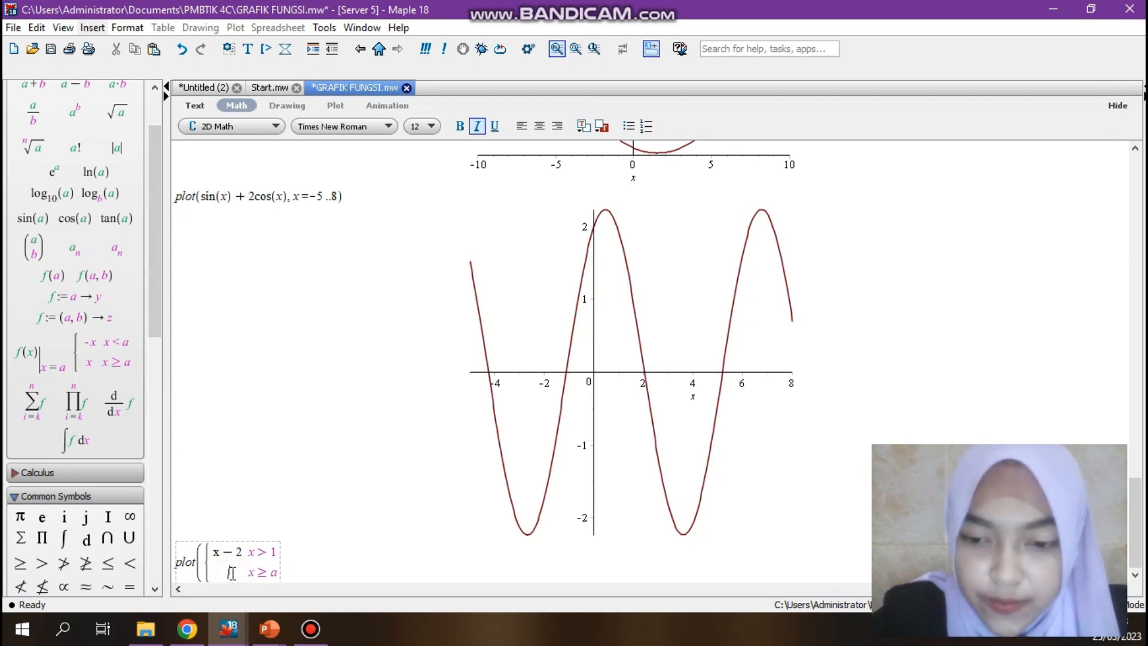
type("-3")
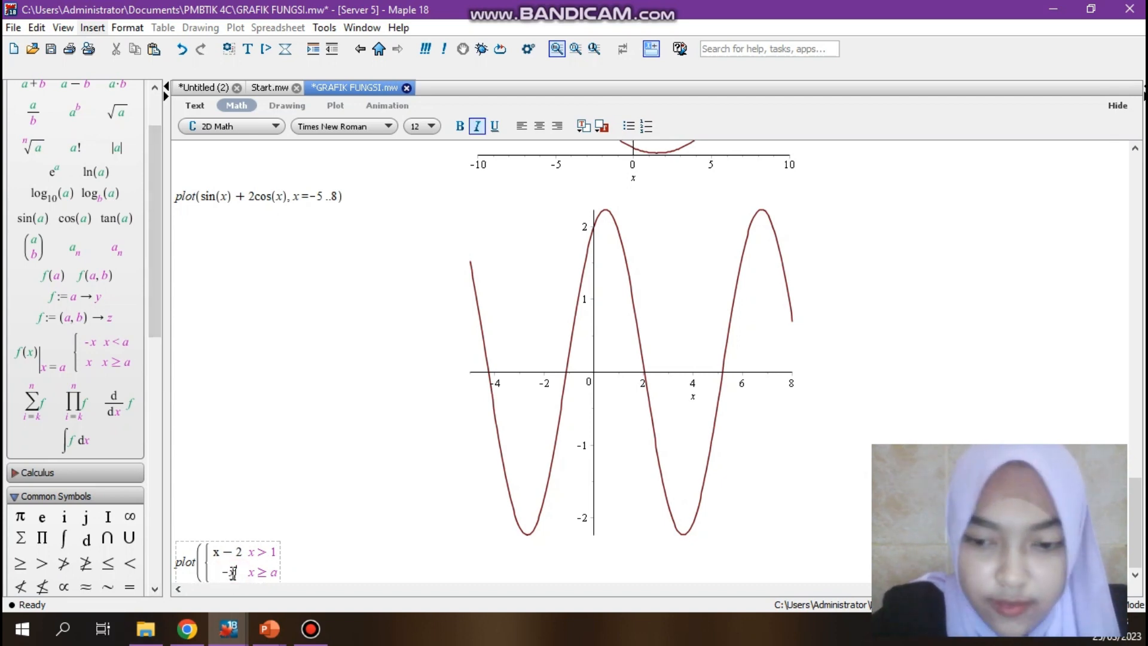
key("Right")
type("+3")
left_click(283, 573)
key("BackSpace")
key("BackSpace")
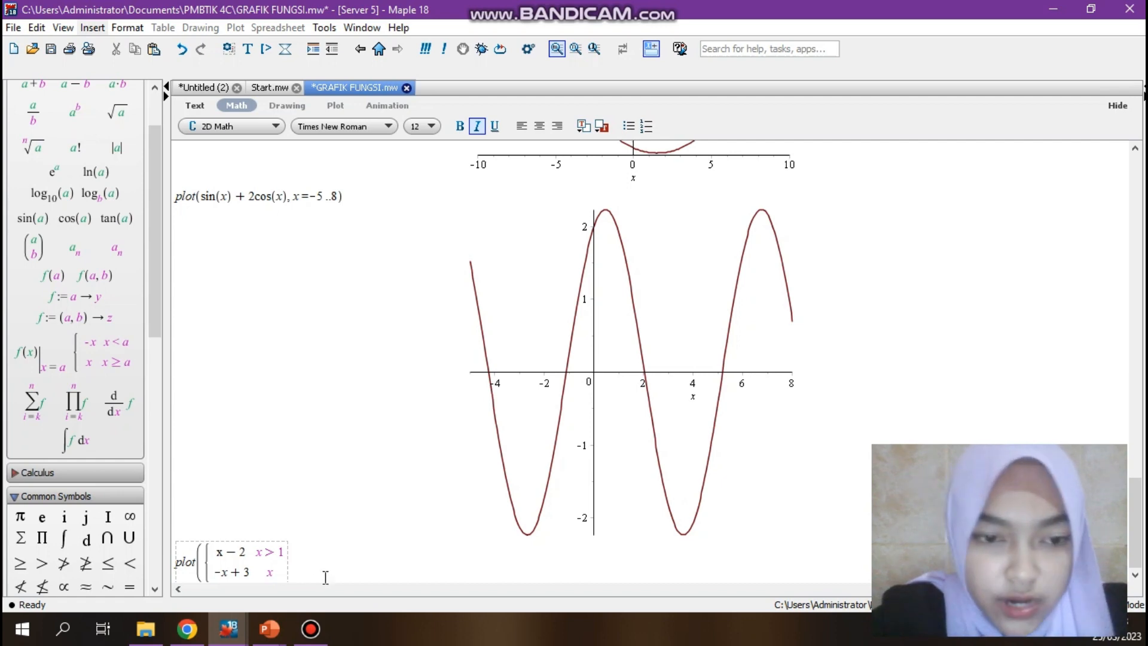
left_click(111, 568)
type("1")
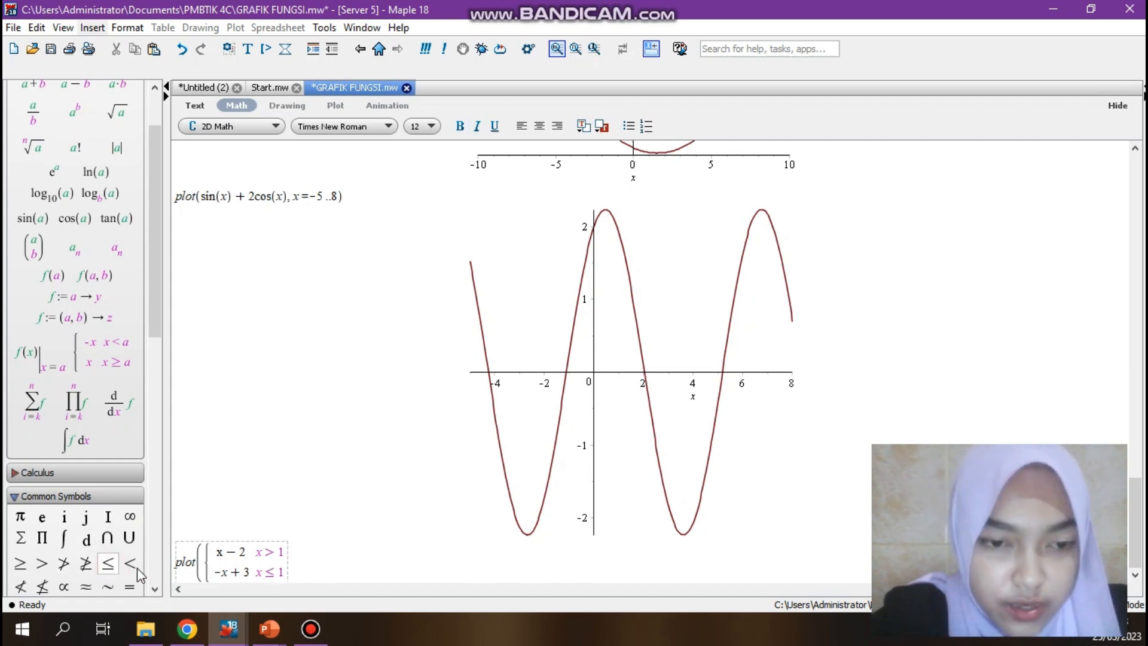
Complete the piecewise plot command with the range x=0..7 and execute it
left_click(289, 576)
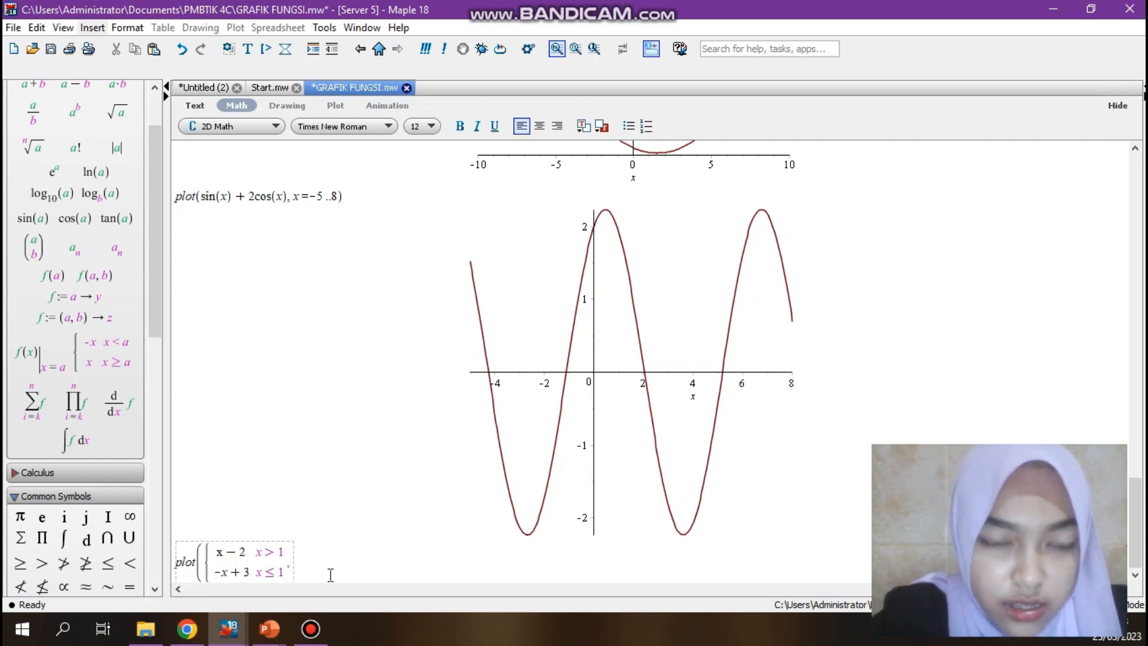
type(", x ")
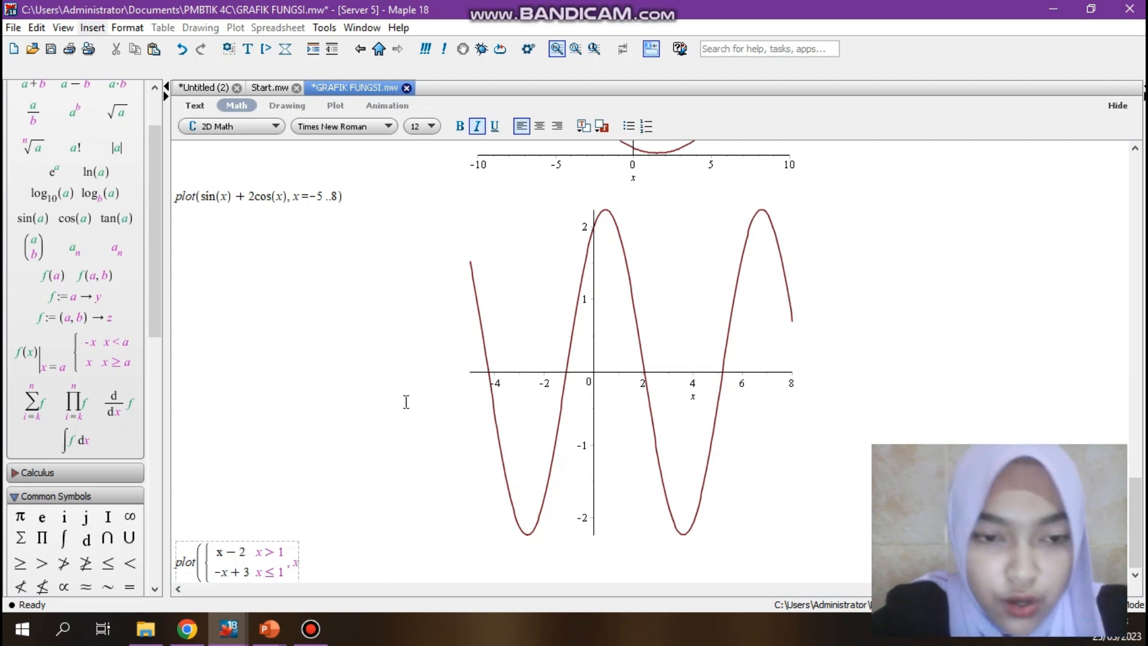
type("= ")
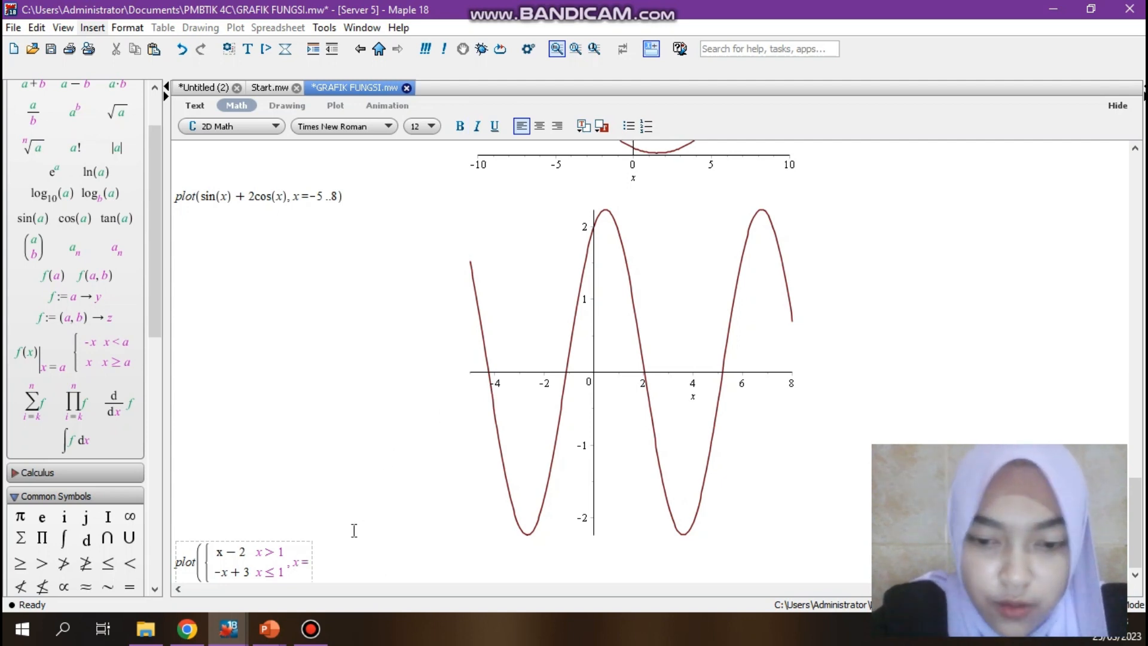
type("0 ..")
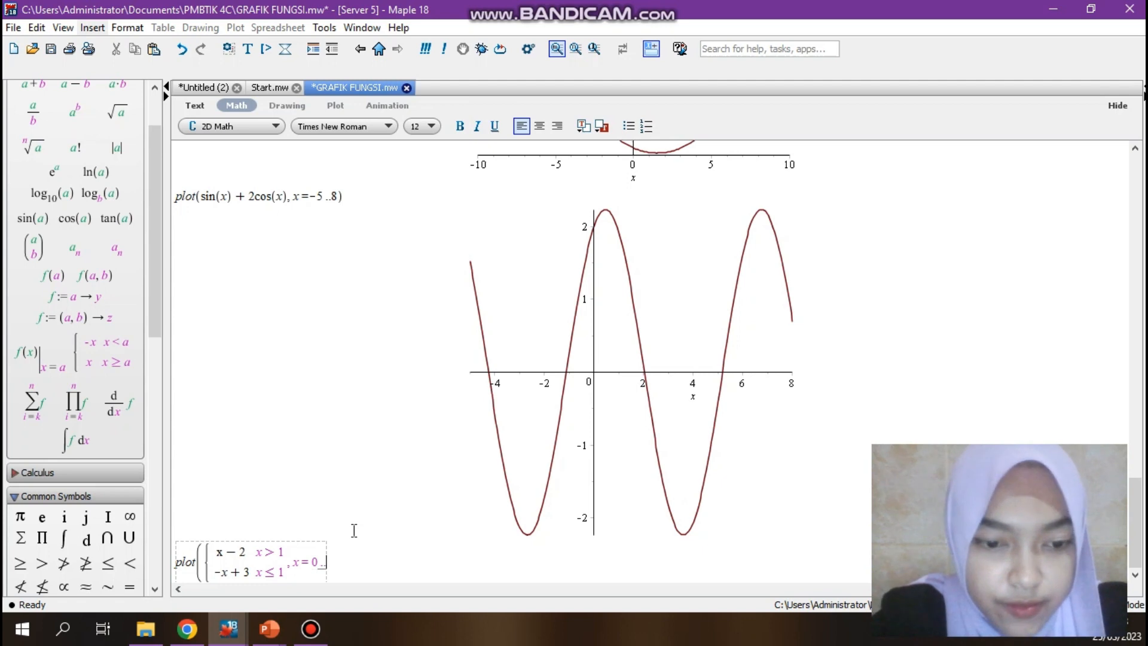
type("7")
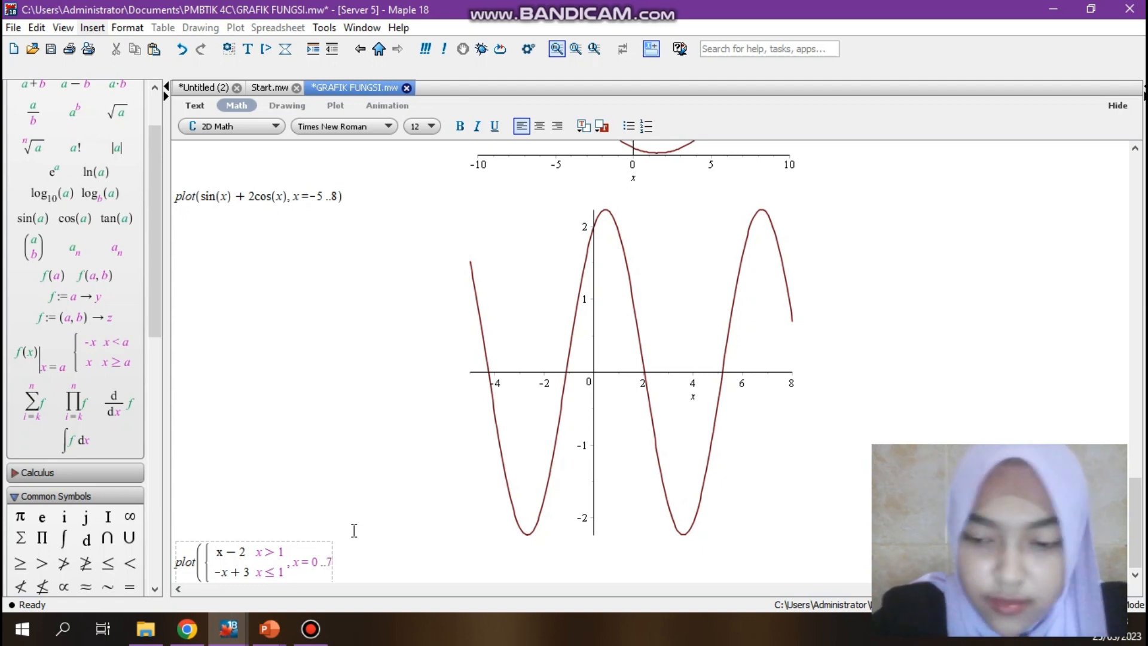
type(")")
key("Return")
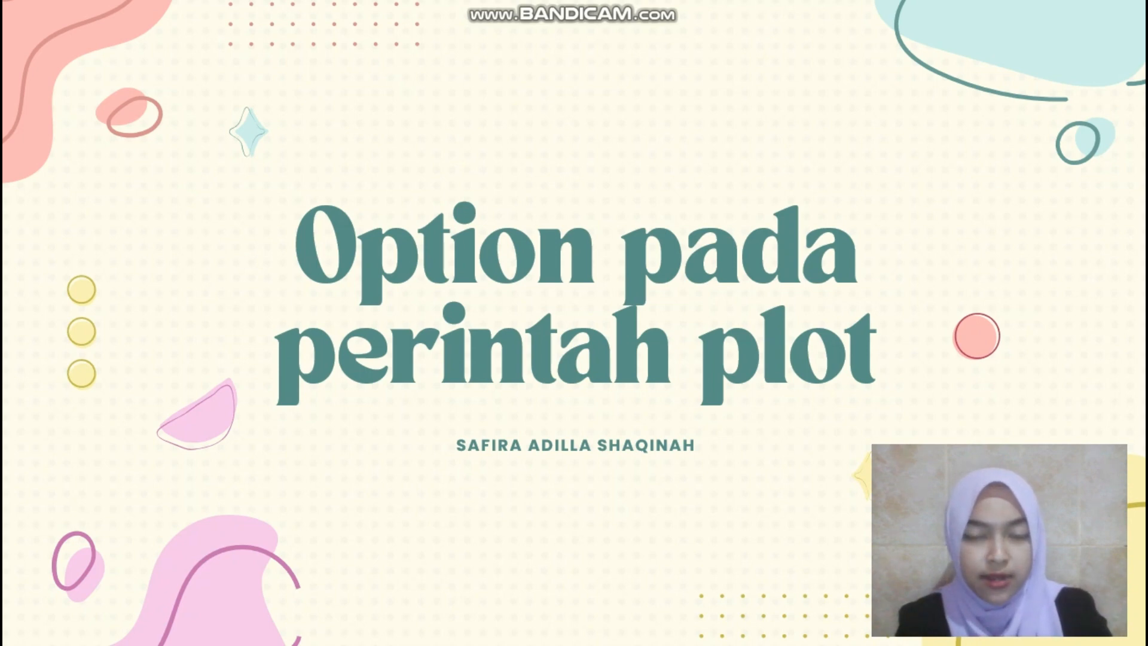
key("Right")
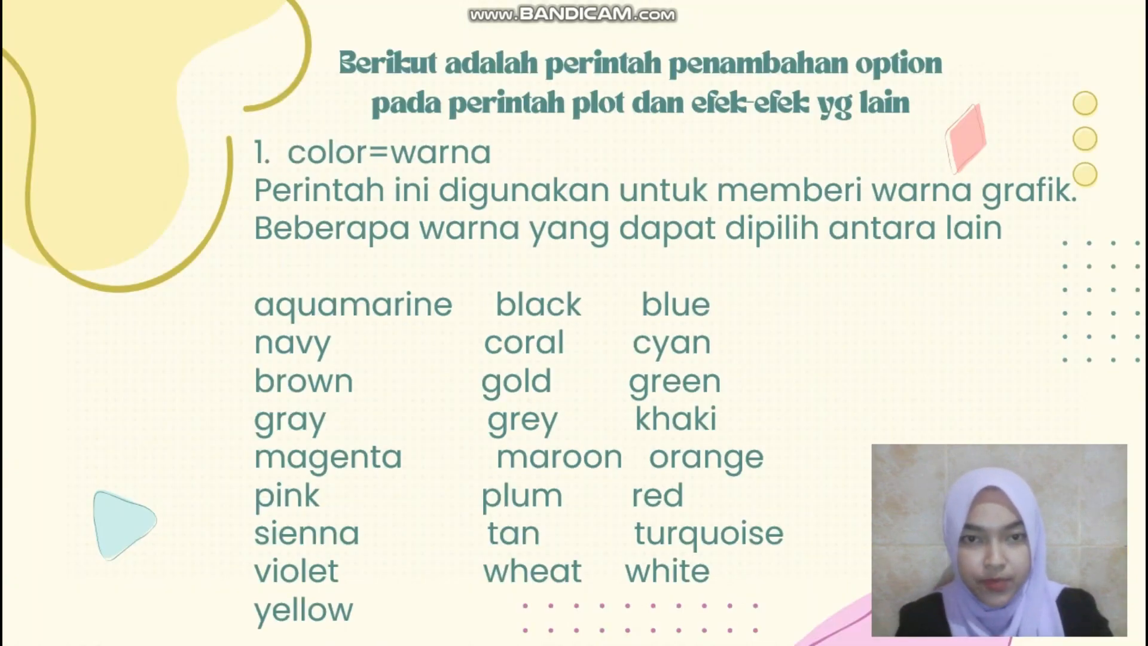
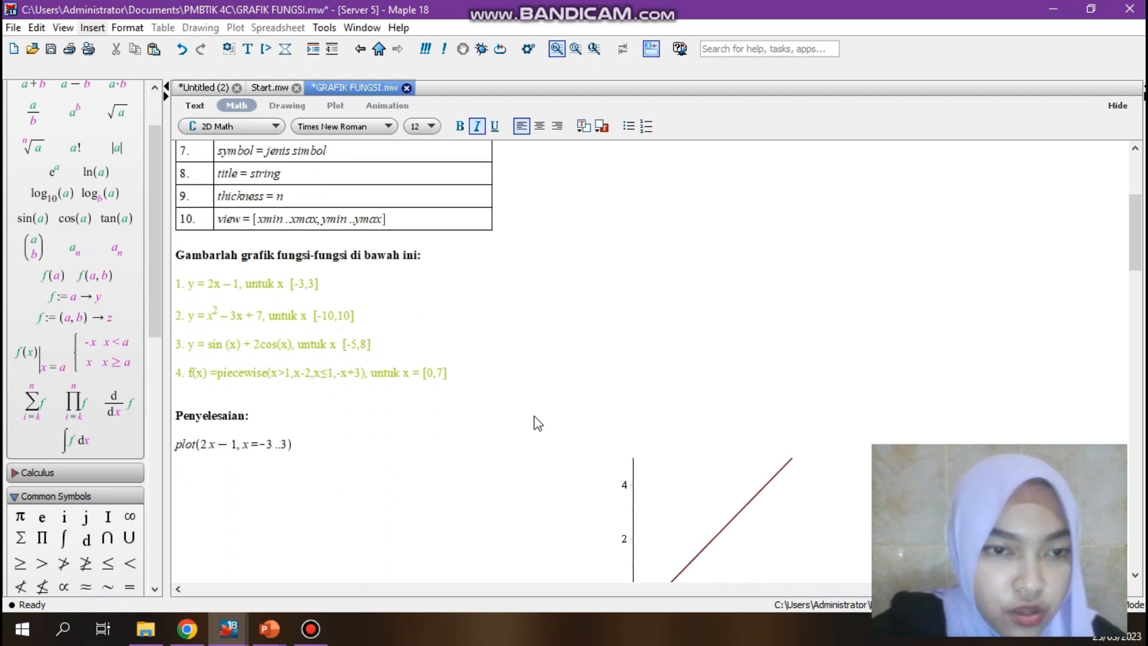
Add the option color = magenta to the plot of 2x-1 under Penyelesaian and re-execute the command
scroll(437, 479, "down", 4)
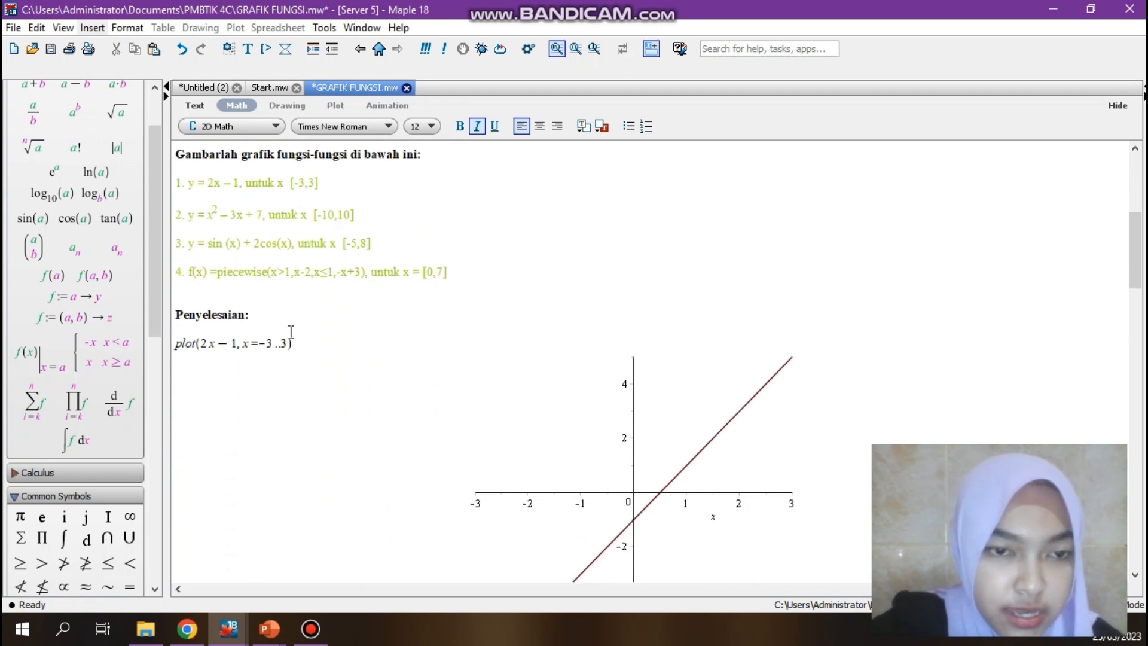
left_click(288, 340)
type(", ")
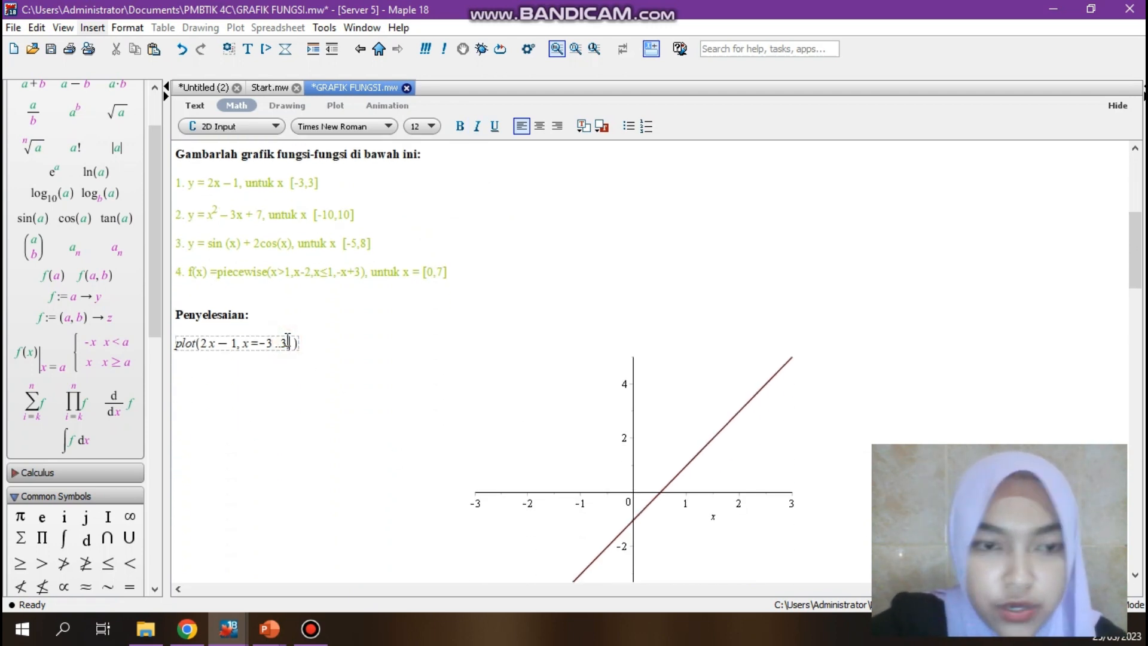
type("col")
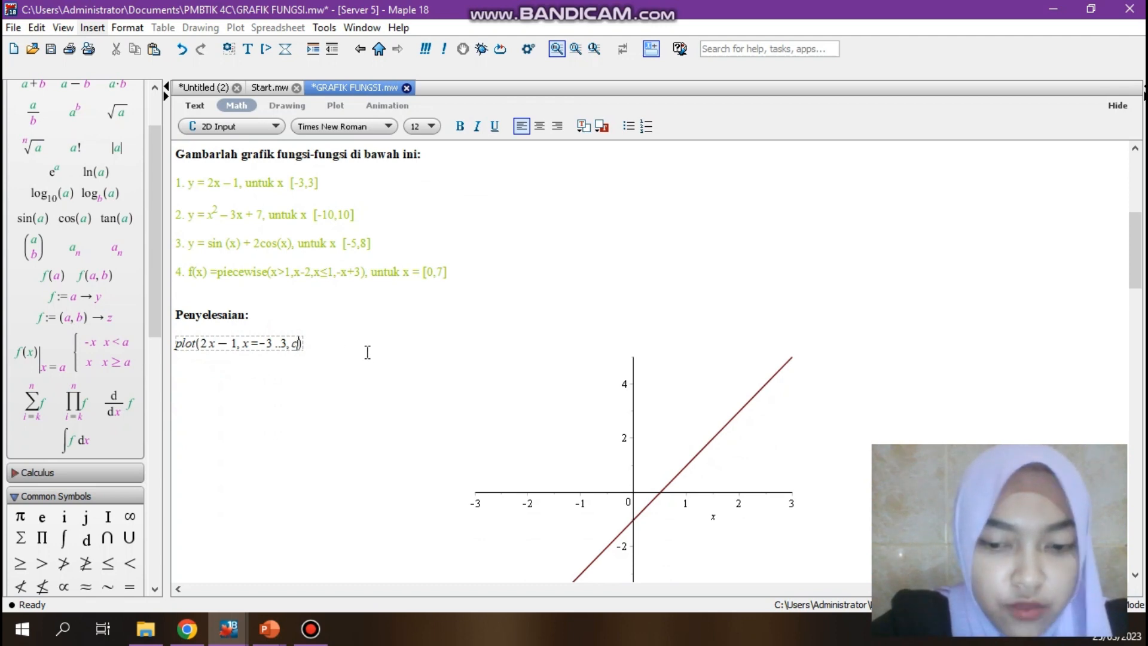
type("or ")
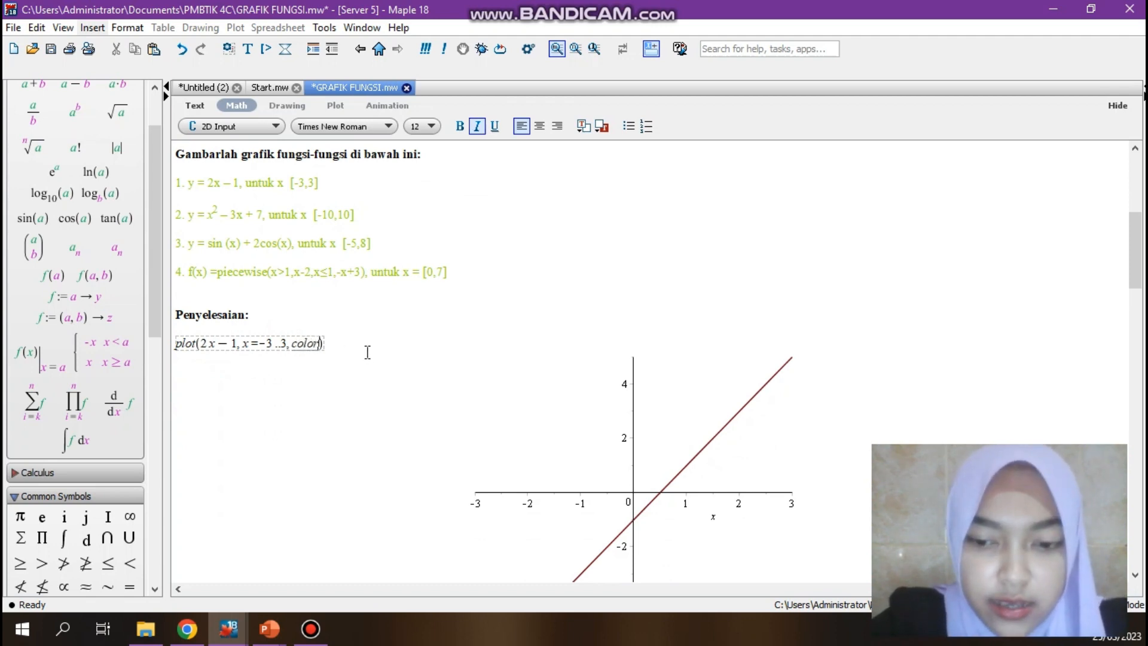
type("= ")
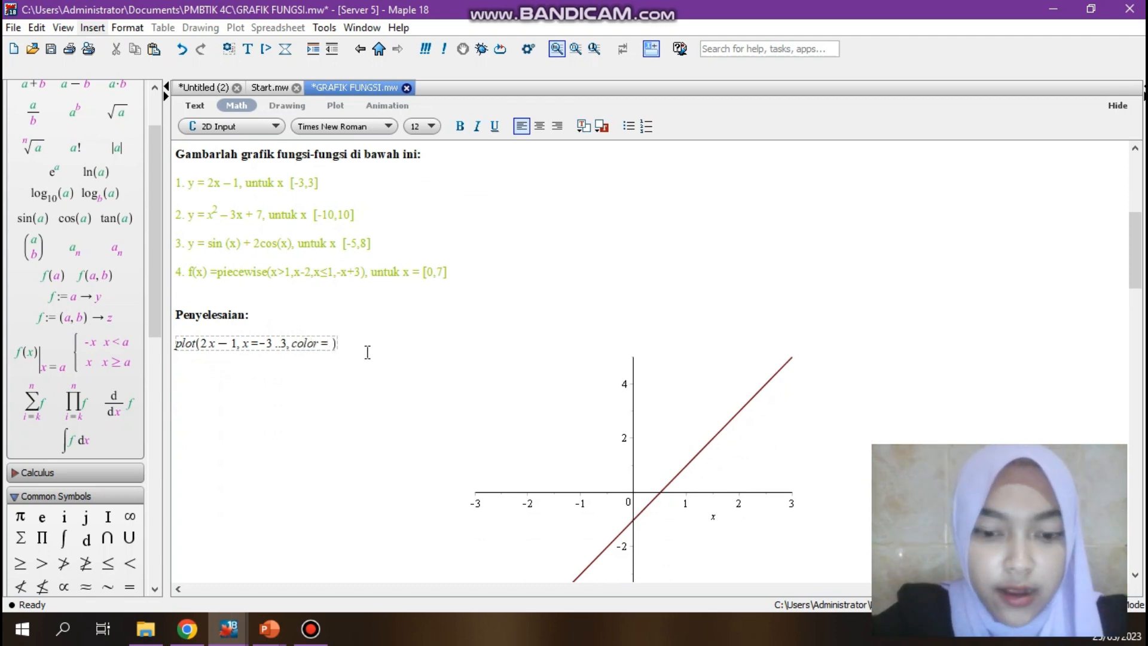
type("magenta")
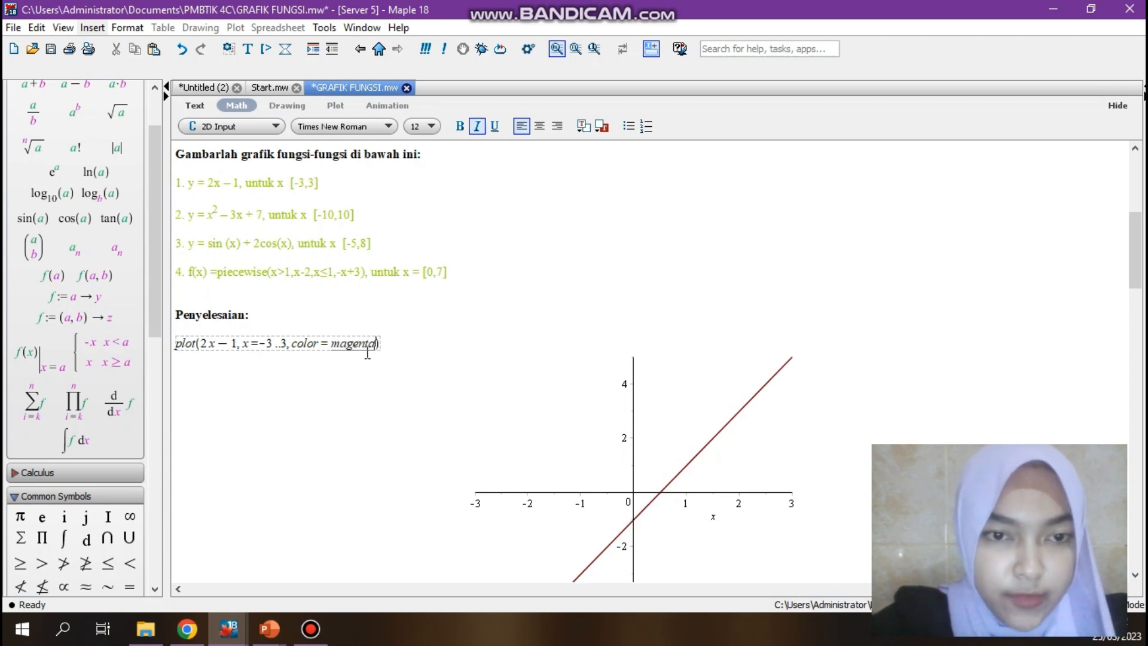
key("Return")
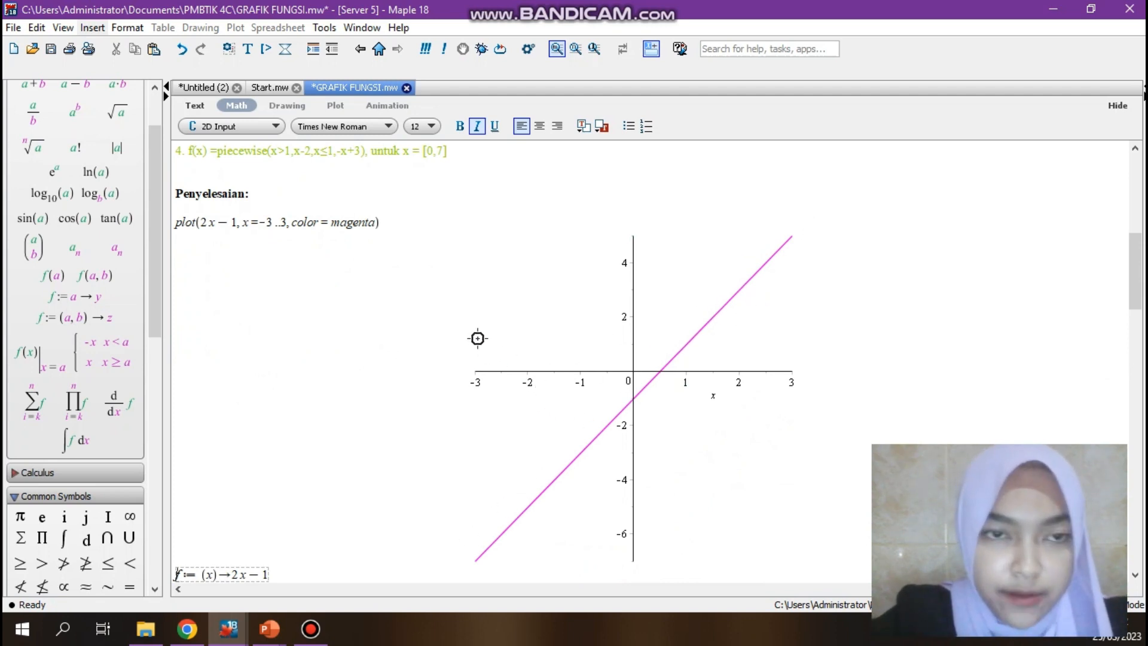
Add the option color = green to the plot command for x^2-3x+7, after the range x=-10..10
scroll(476, 342, "up", 10)
scroll(477, 339, "up", 3)
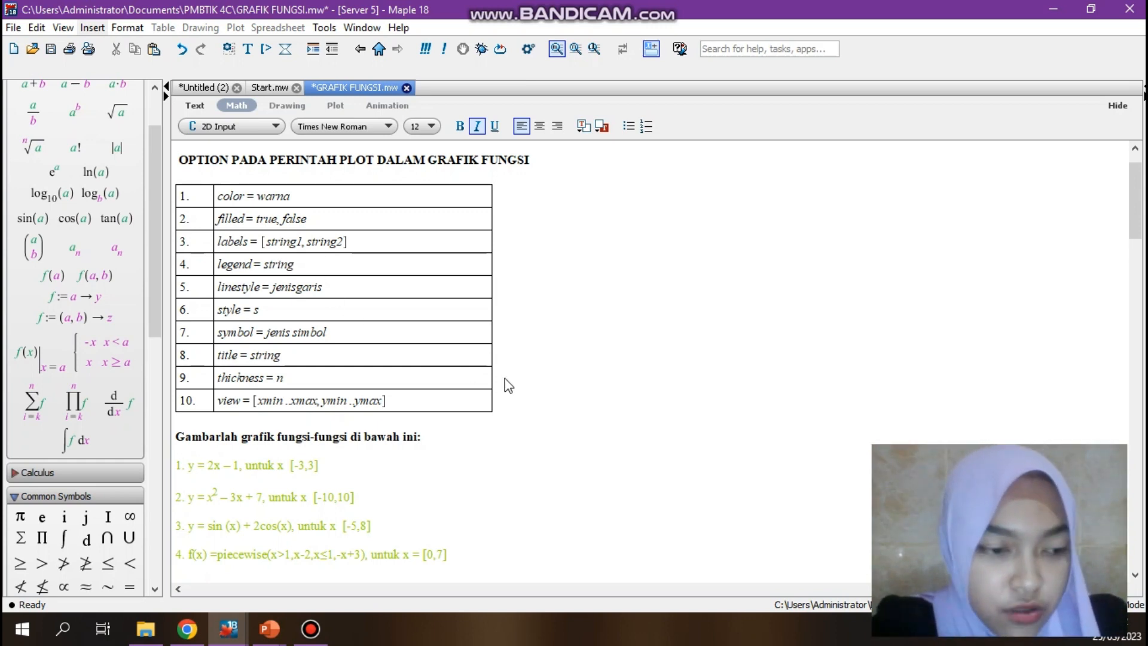
scroll(507, 385, "down", 5)
scroll(507, 385, "down", 10)
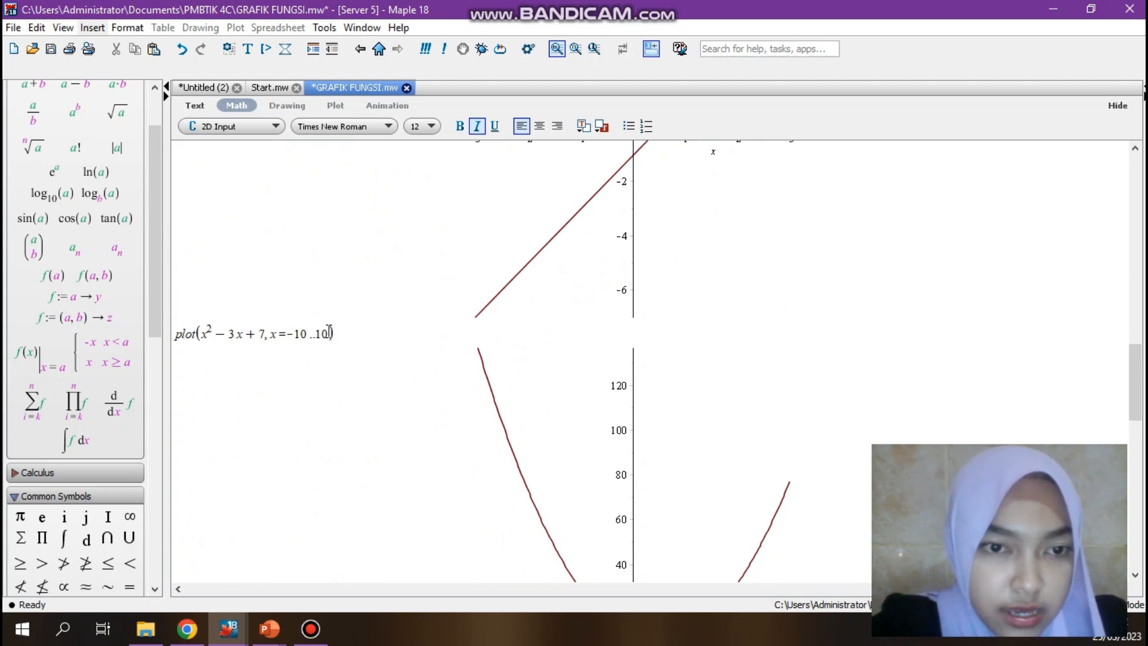
left_click(329, 333)
type(", co")
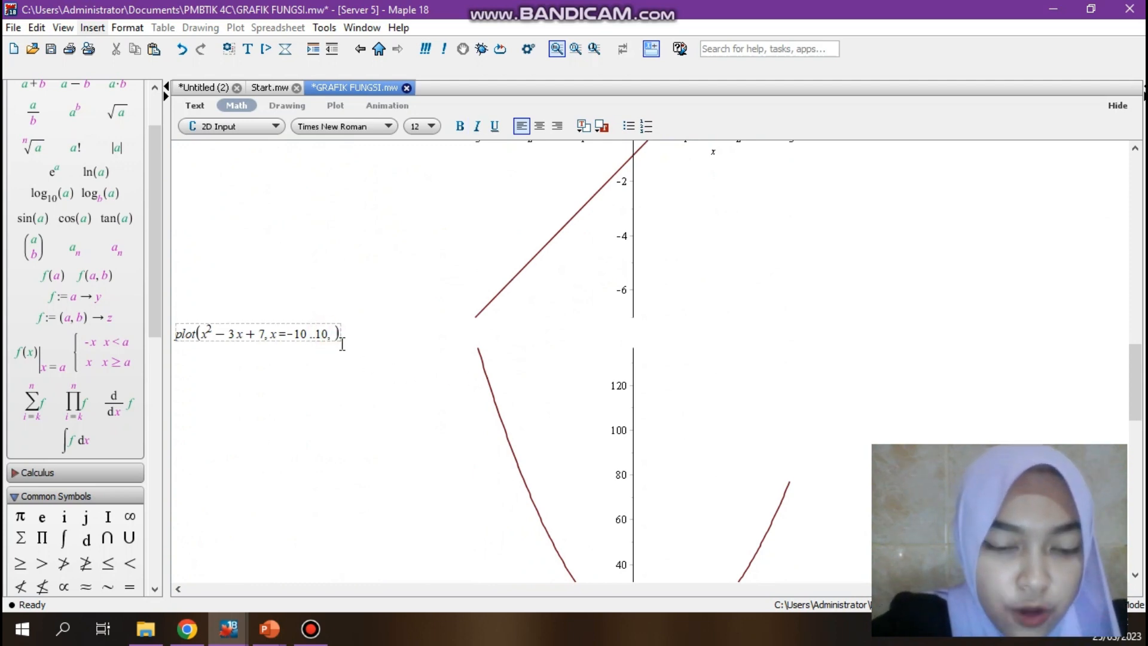
type("lor = ")
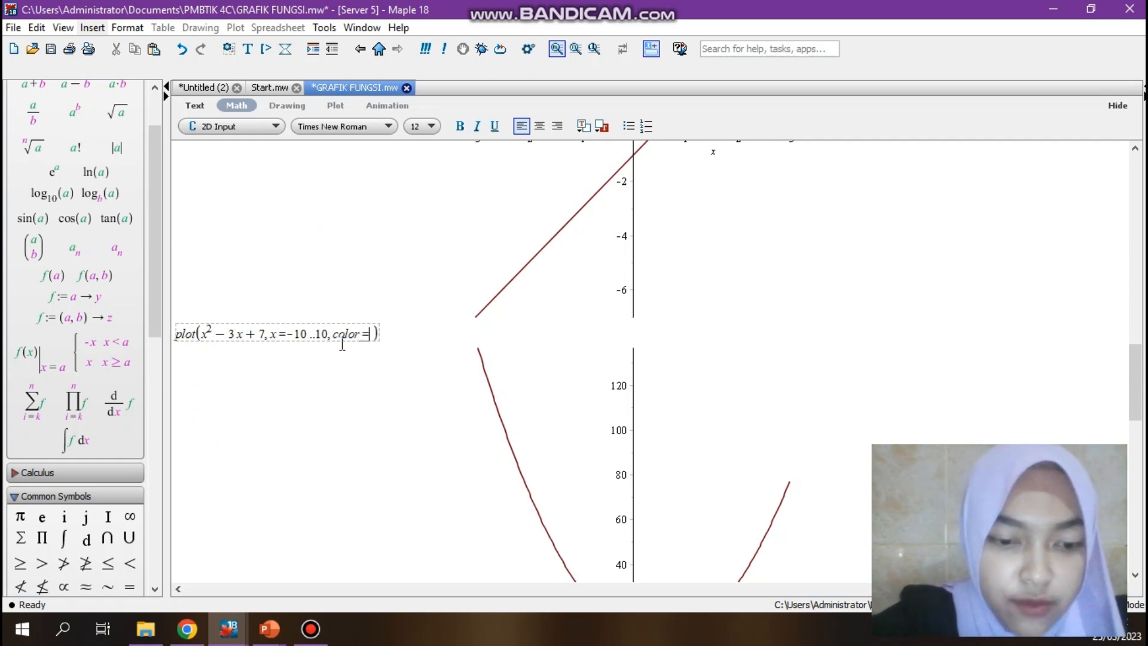
type("green")
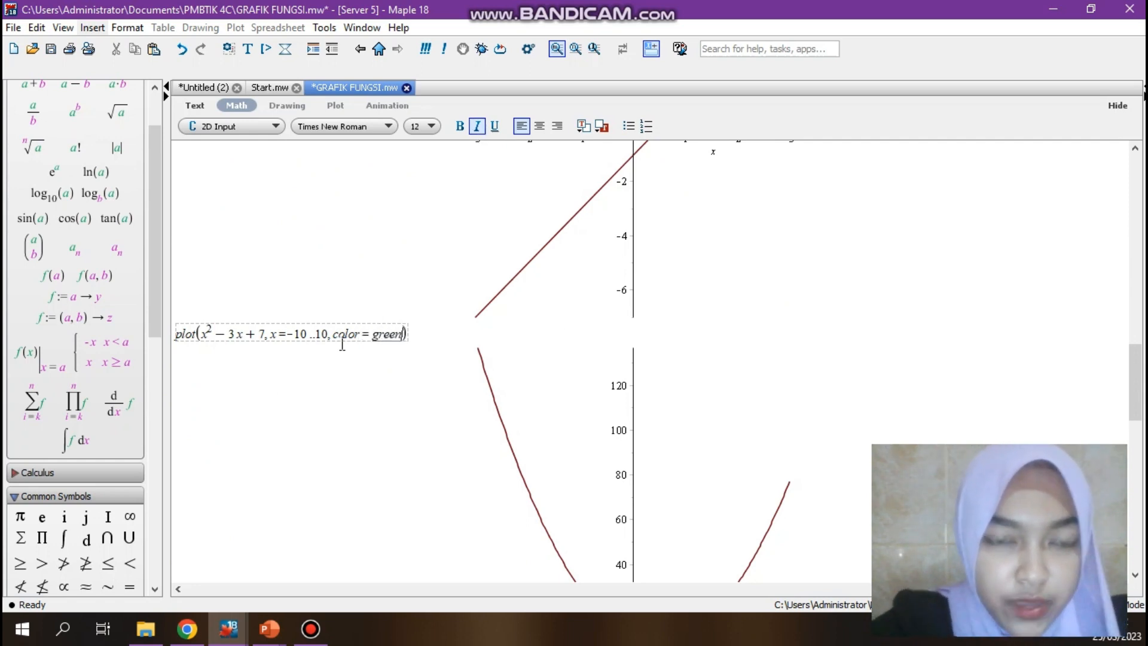
Add the option filled = true to the x^2-3x+7 plot command and re-execute it
type(", ")
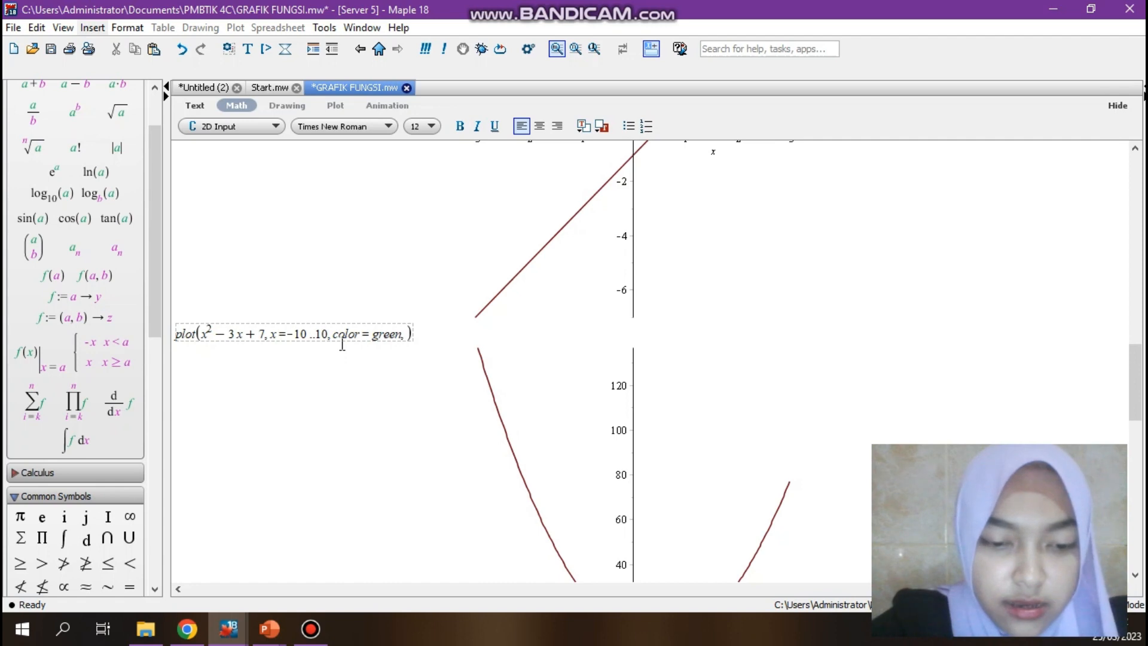
type("filled ")
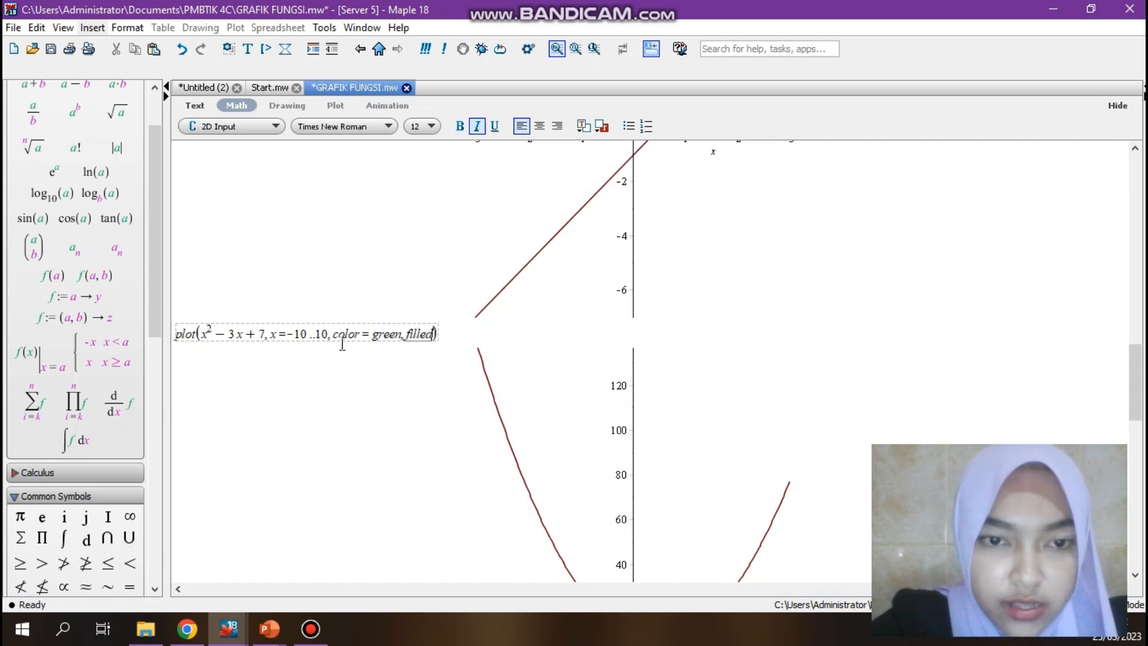
type("= ")
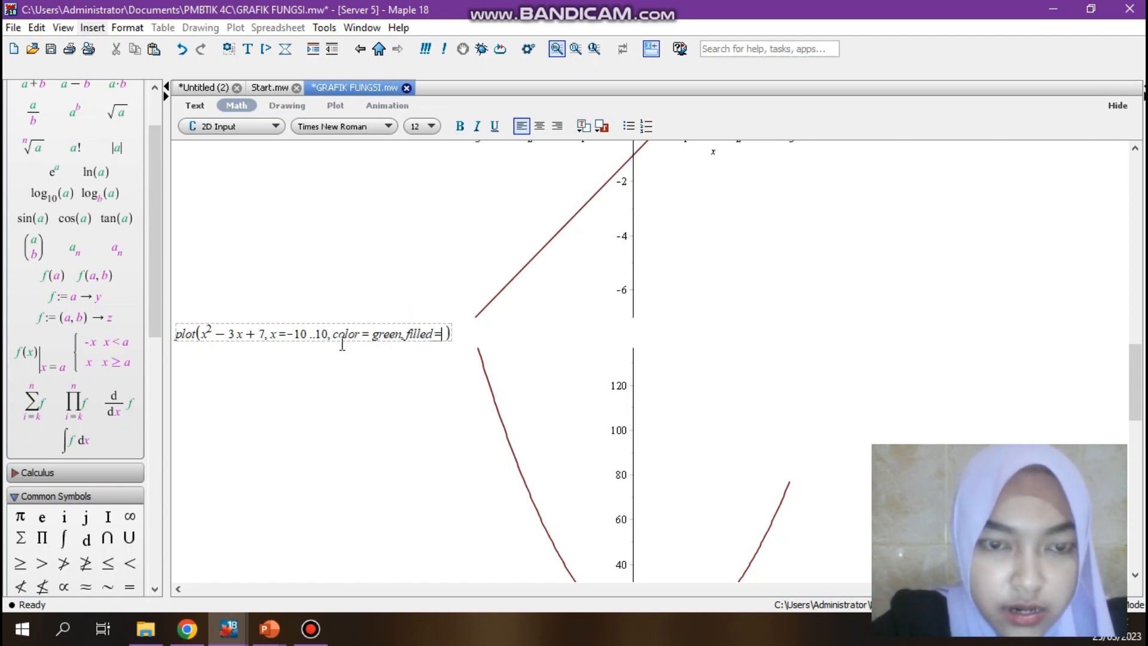
type("true")
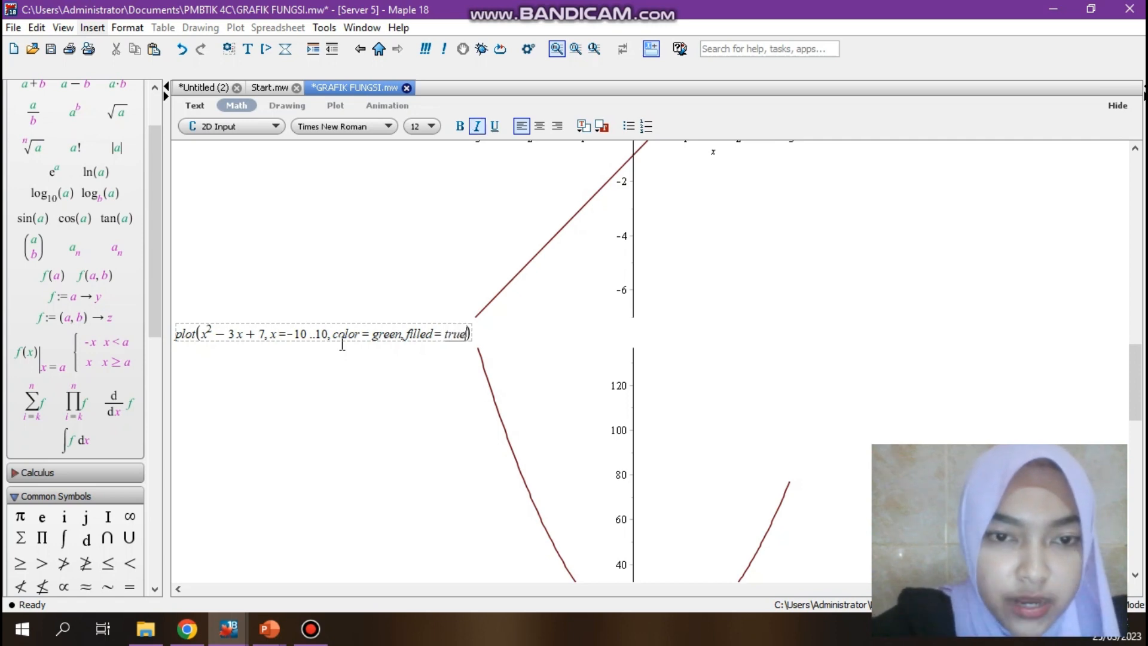
key("Return")
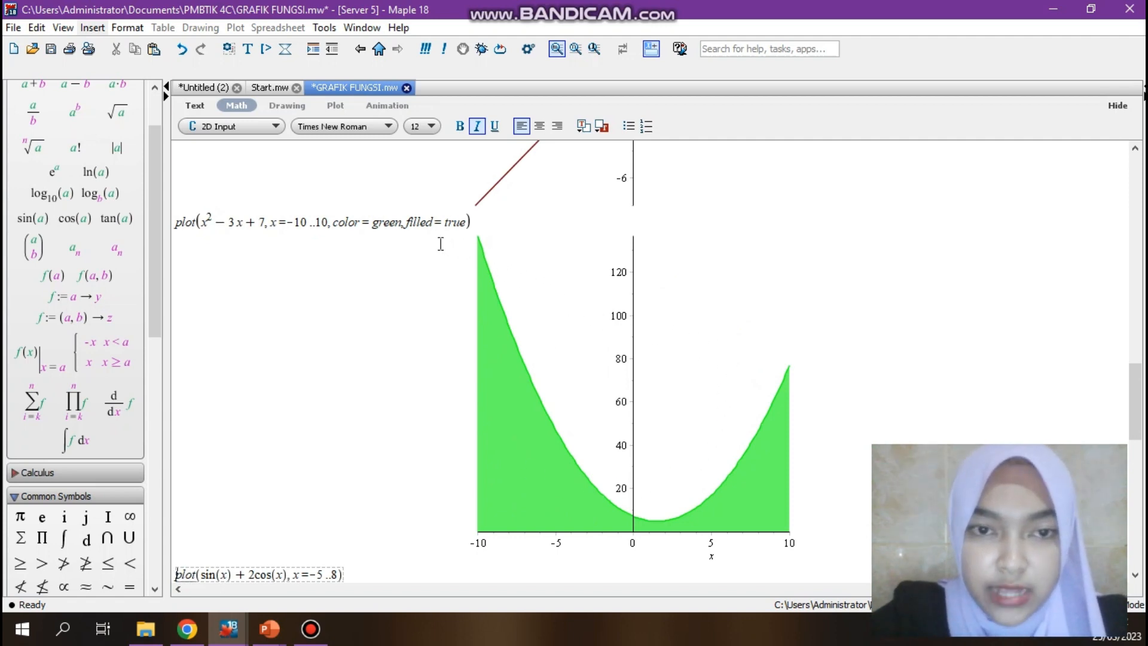
Begin a labels option in the sin(x)+2cos(x) plot command, with "nilai x" as the first label
scroll(468, 385, "up", 10)
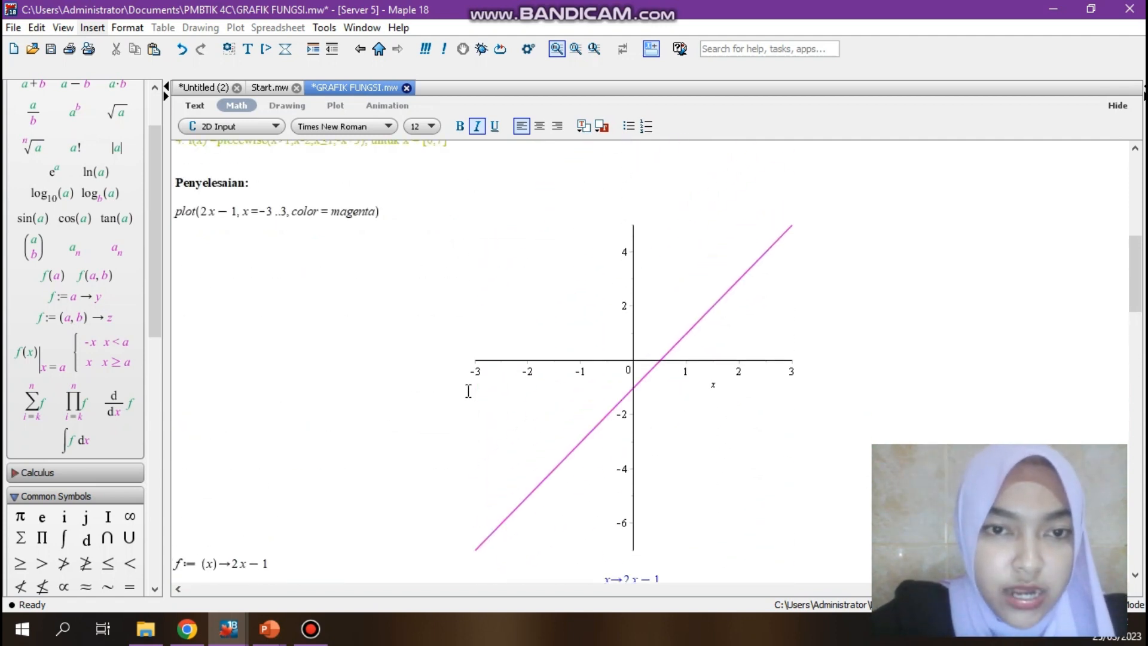
scroll(468, 391, "up", 4)
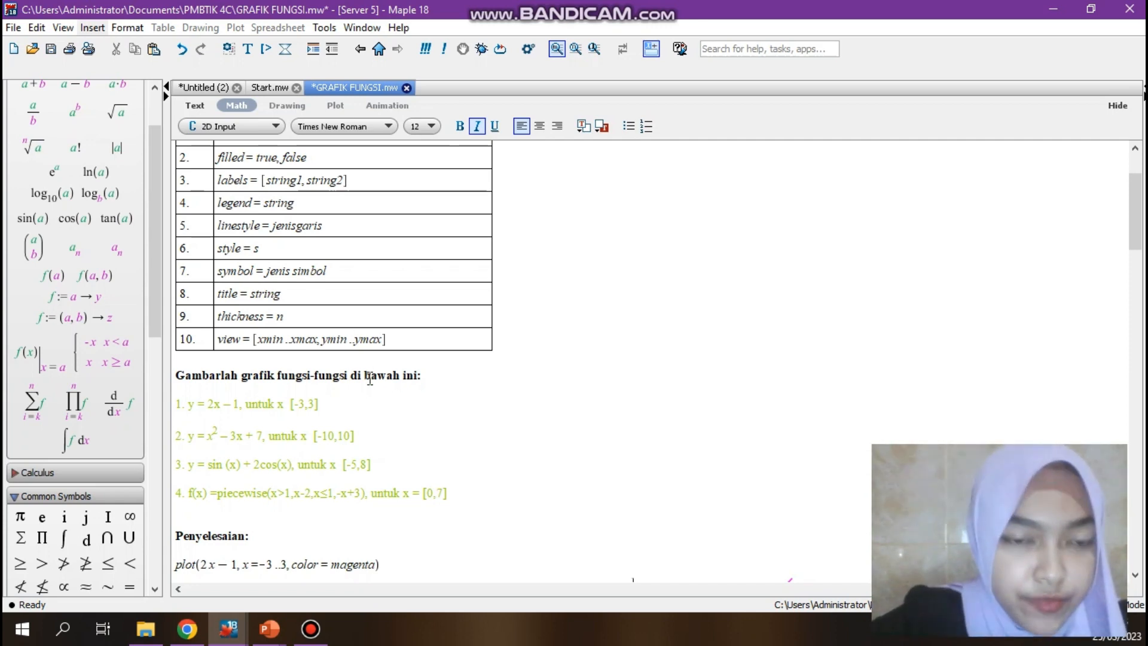
scroll(407, 426, "down", 15)
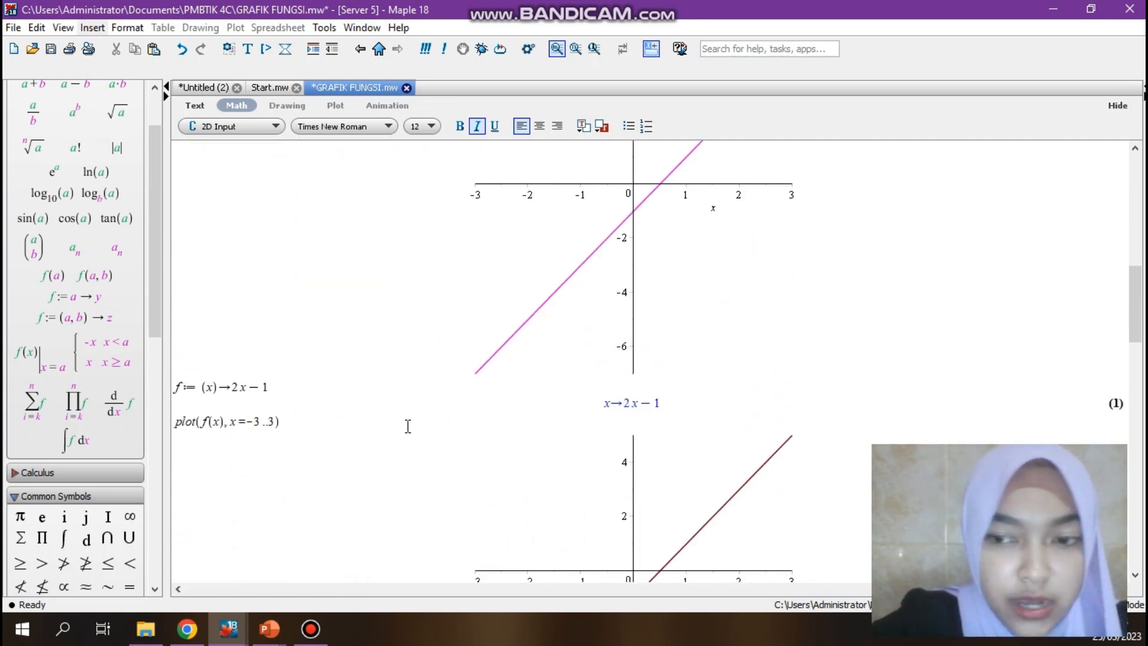
scroll(407, 425, "down", 20)
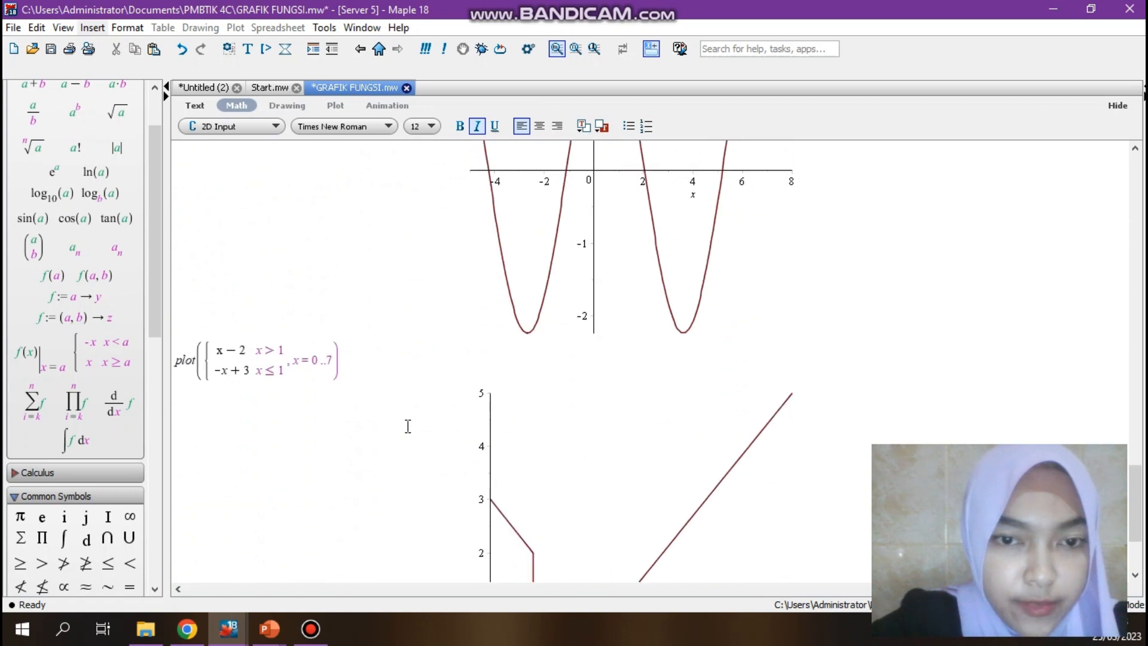
scroll(408, 425, "up", 3)
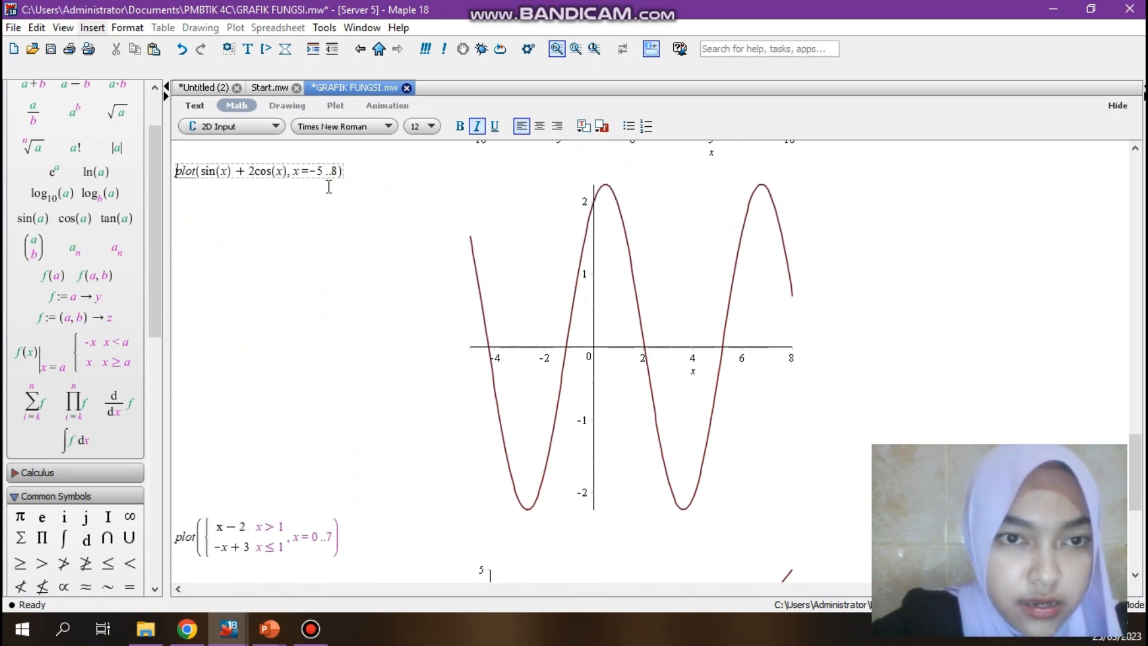
left_click(336, 174)
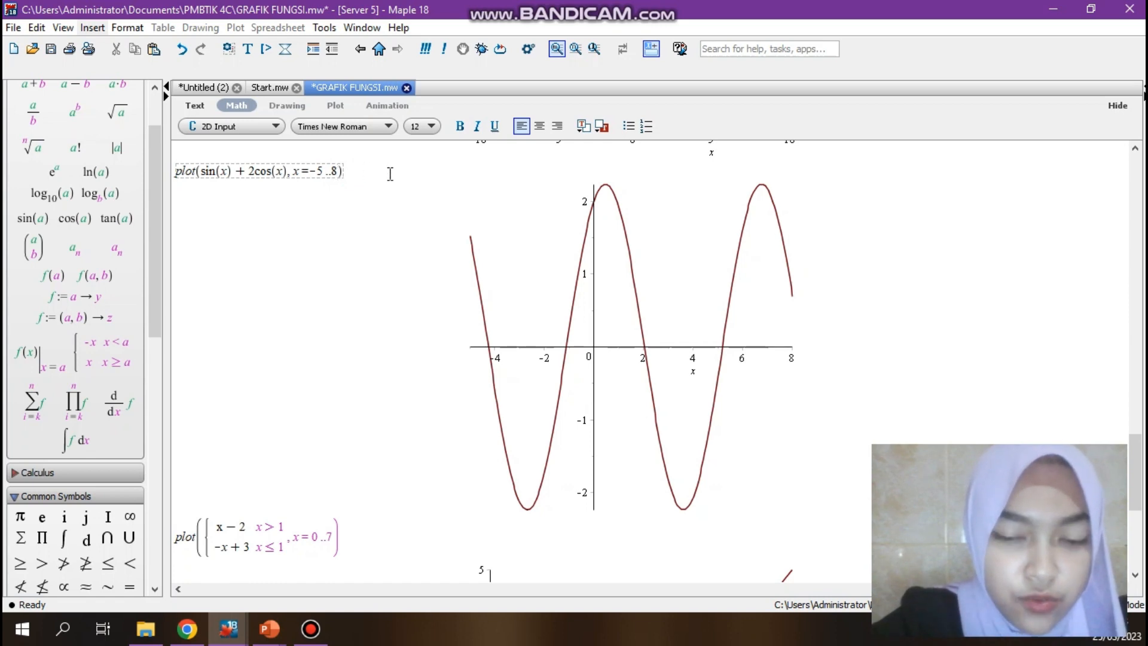
type(", ")
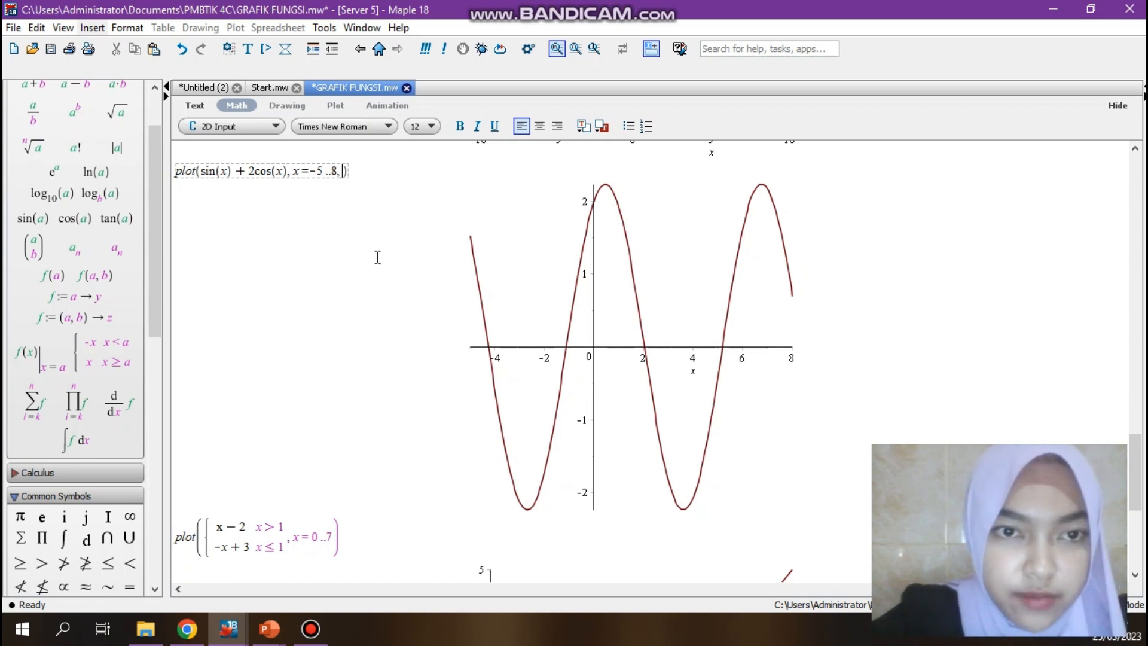
type("labels= ")
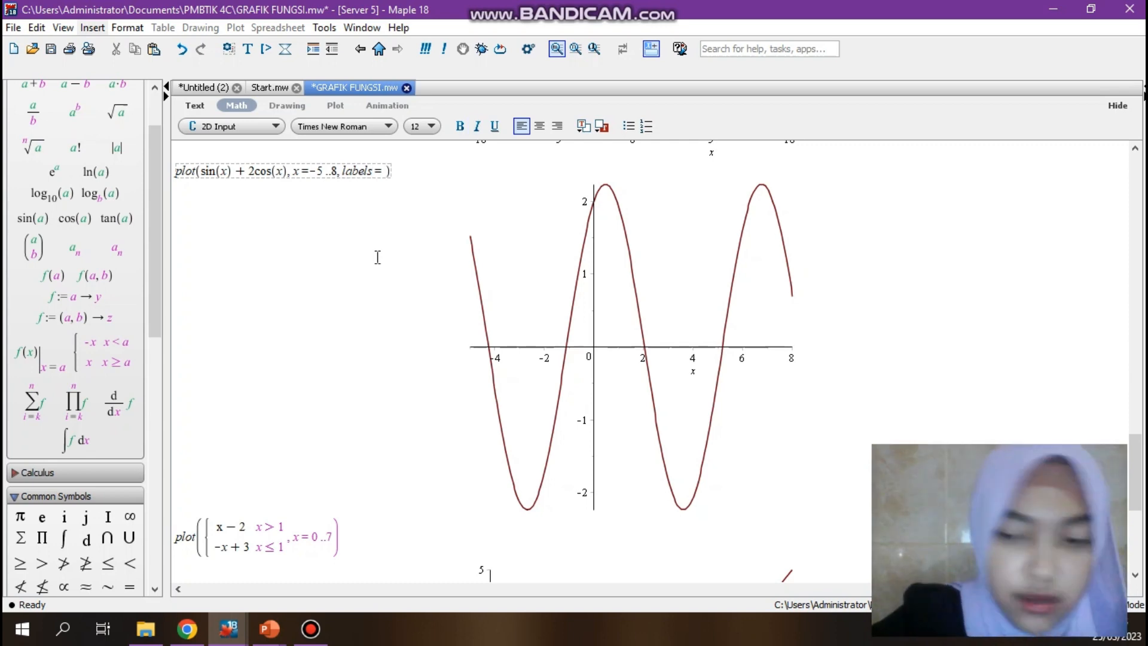
type("[")
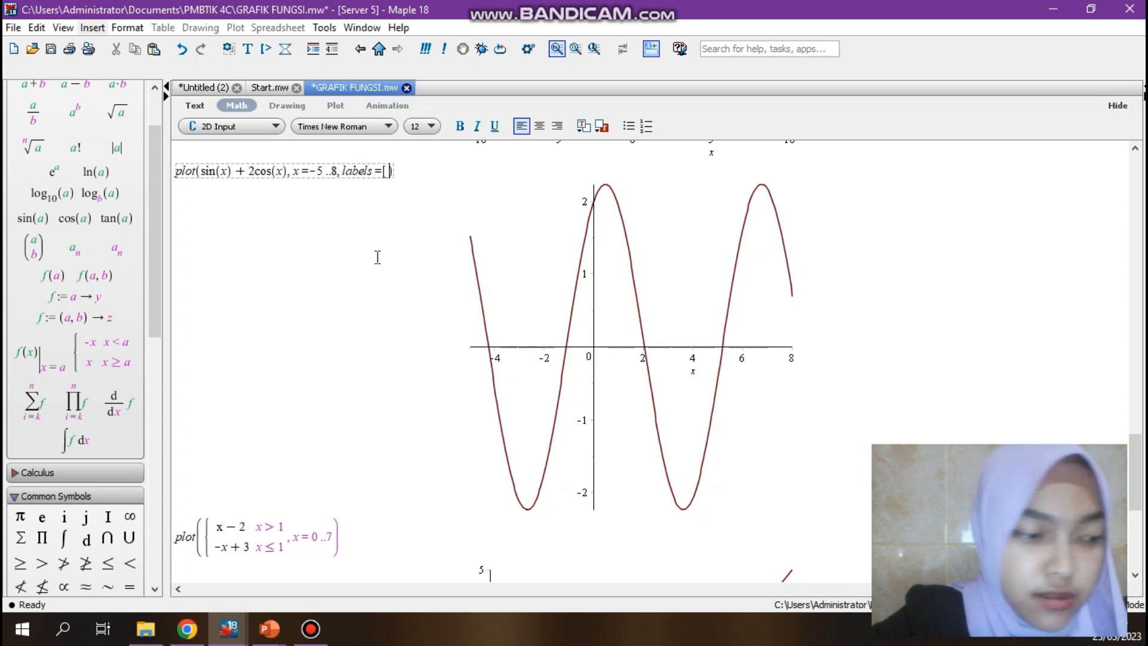
type("\"")
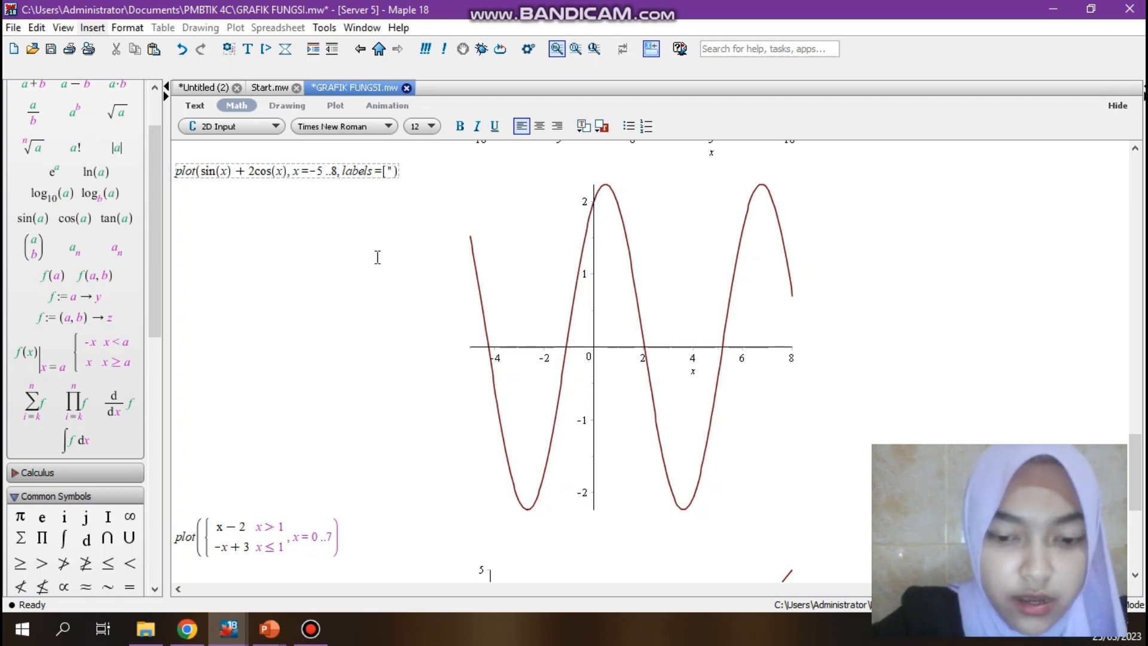
type("nilai x")
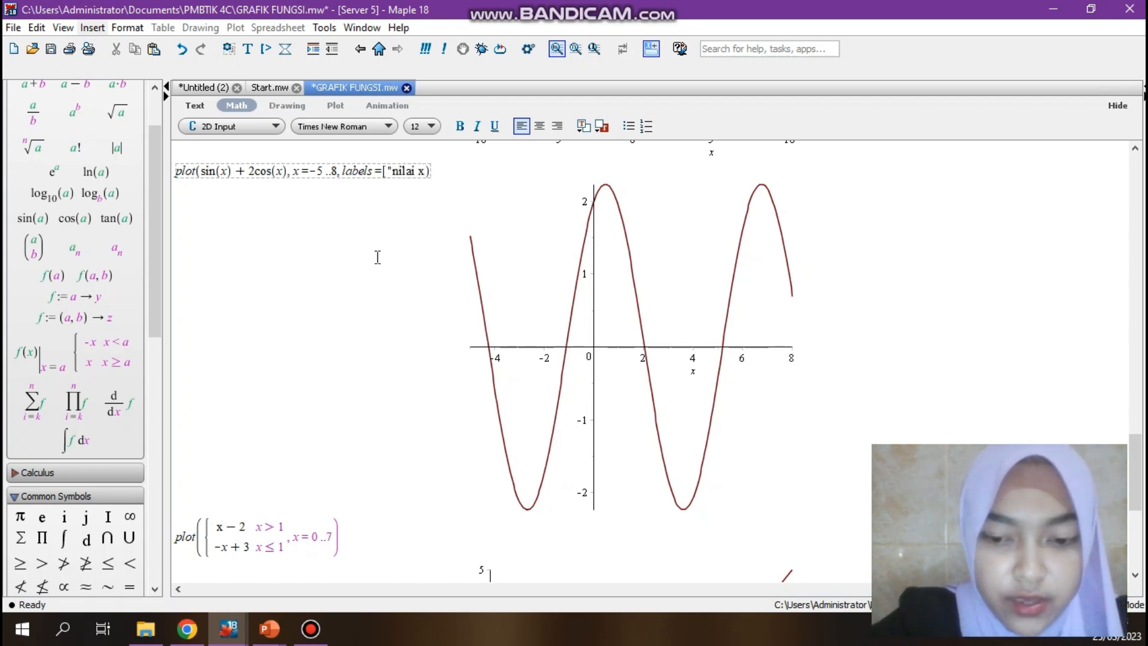
type("\"")
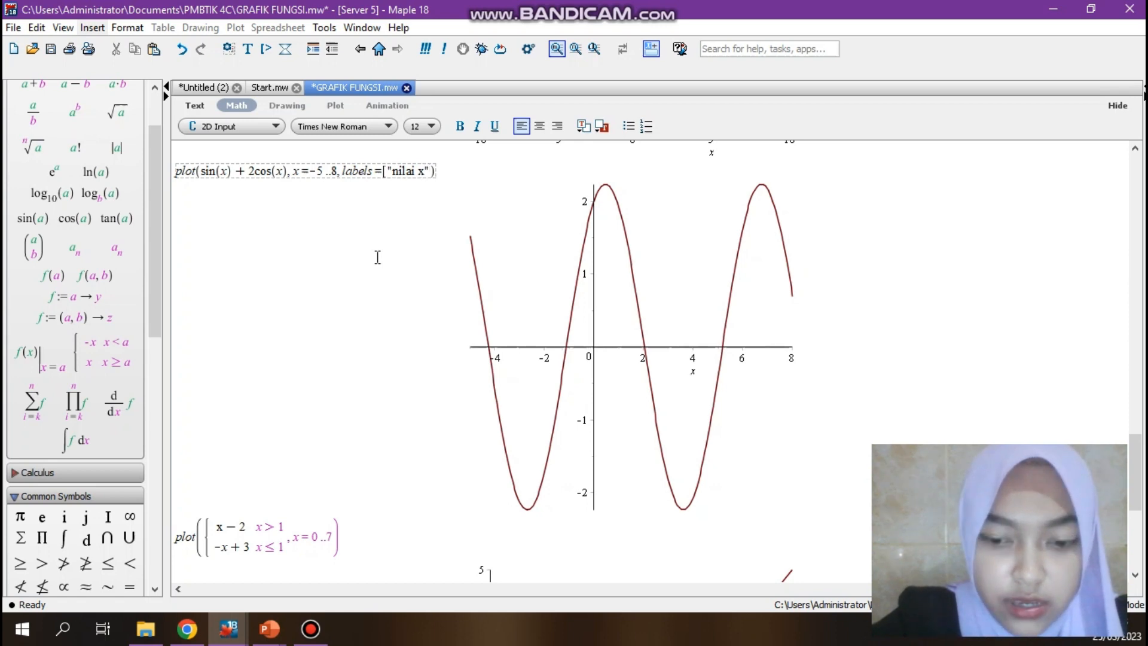
Complete the labels list with "nilai y" as the second label and re-execute the sin(x)+2cos(x) plot
type(",")
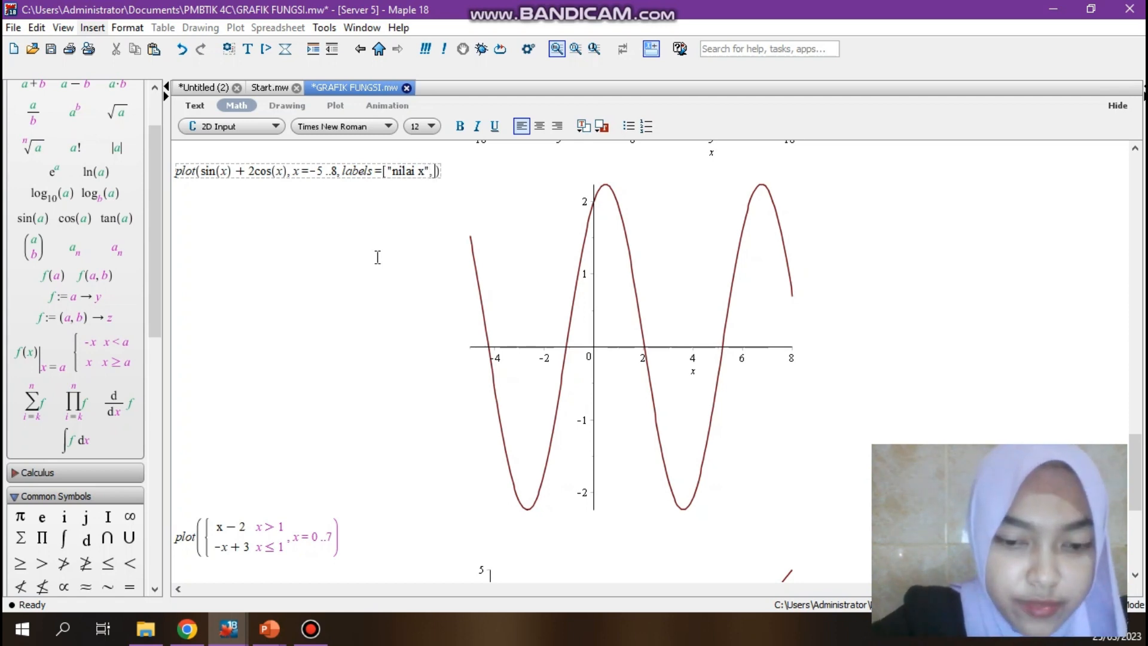
type("\"nilai ")
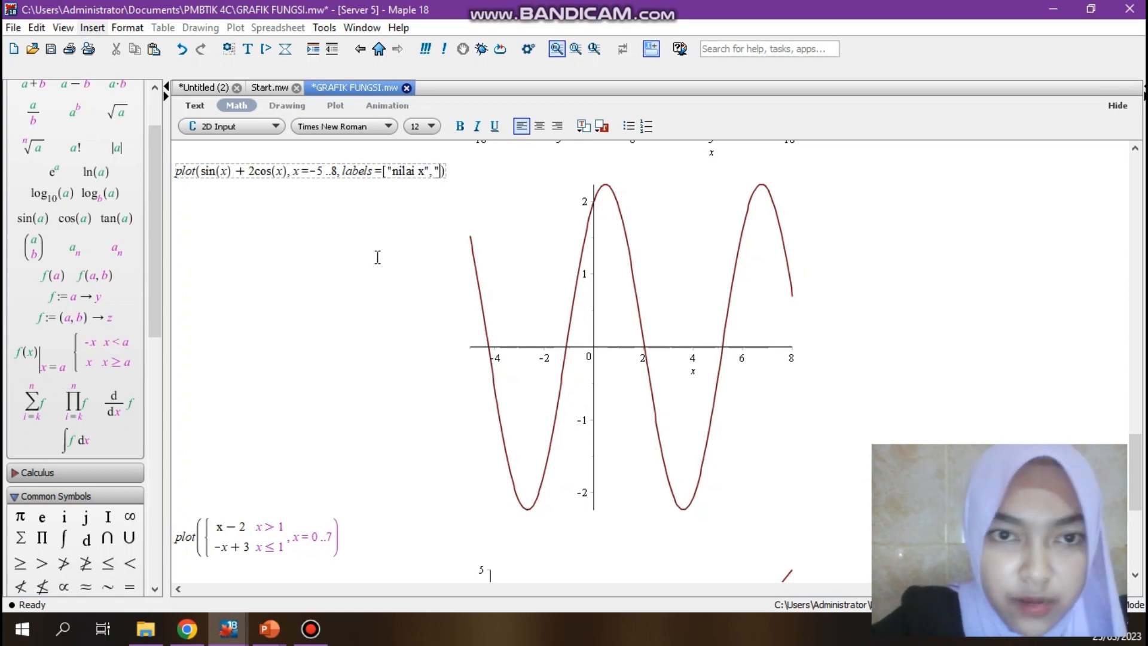
type("y\"]")
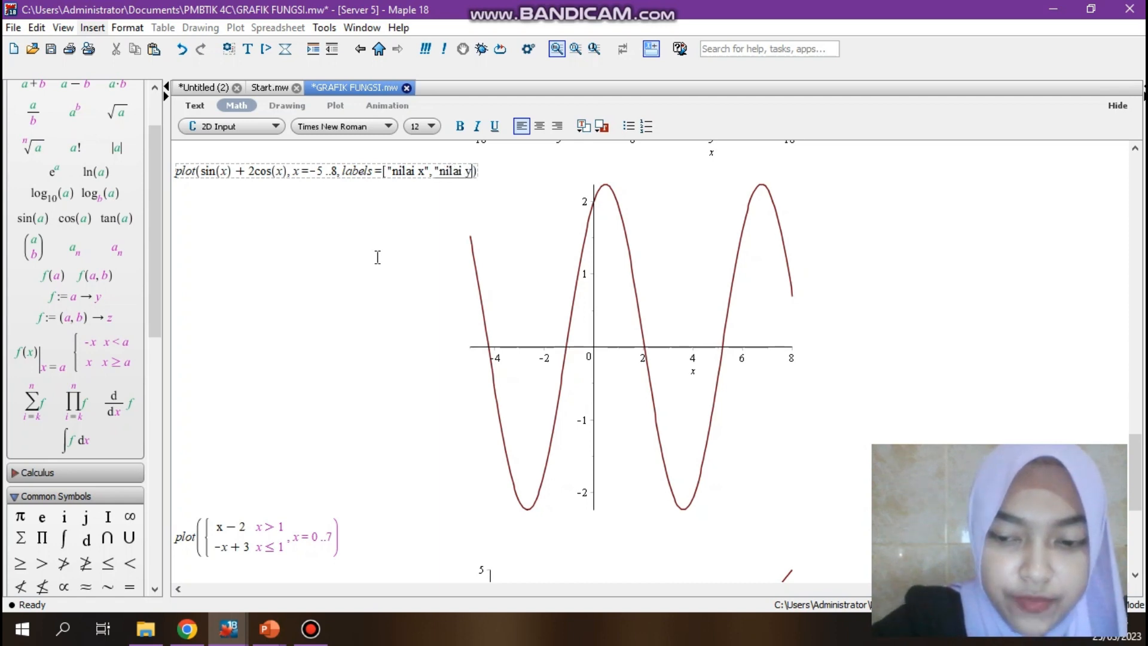
type("]")
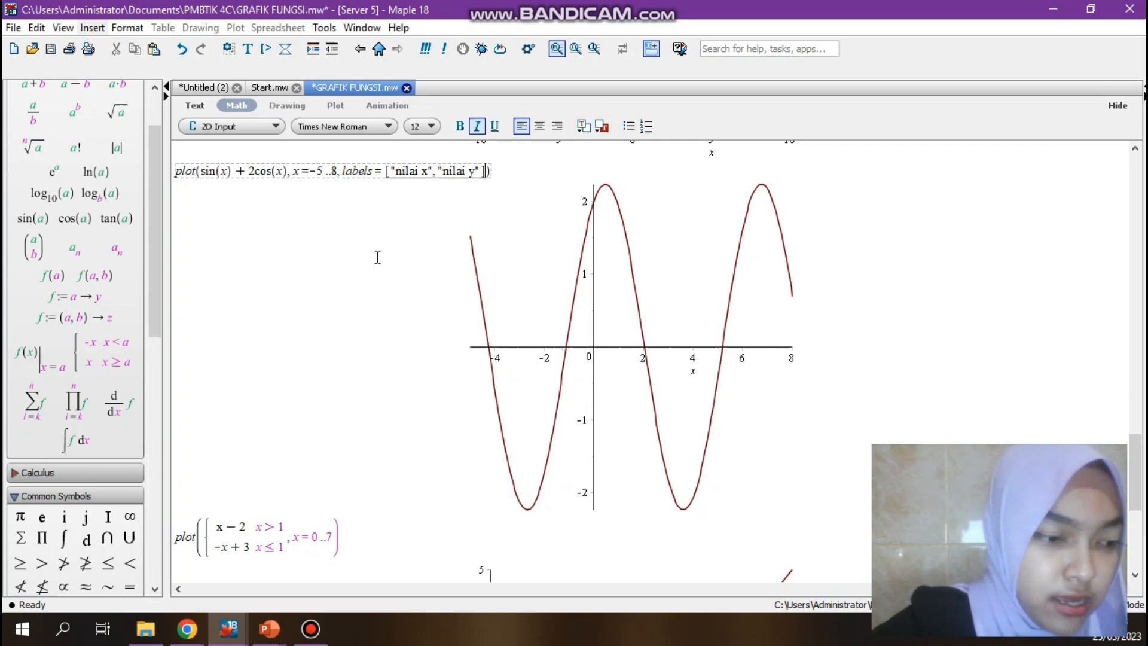
key("Return")
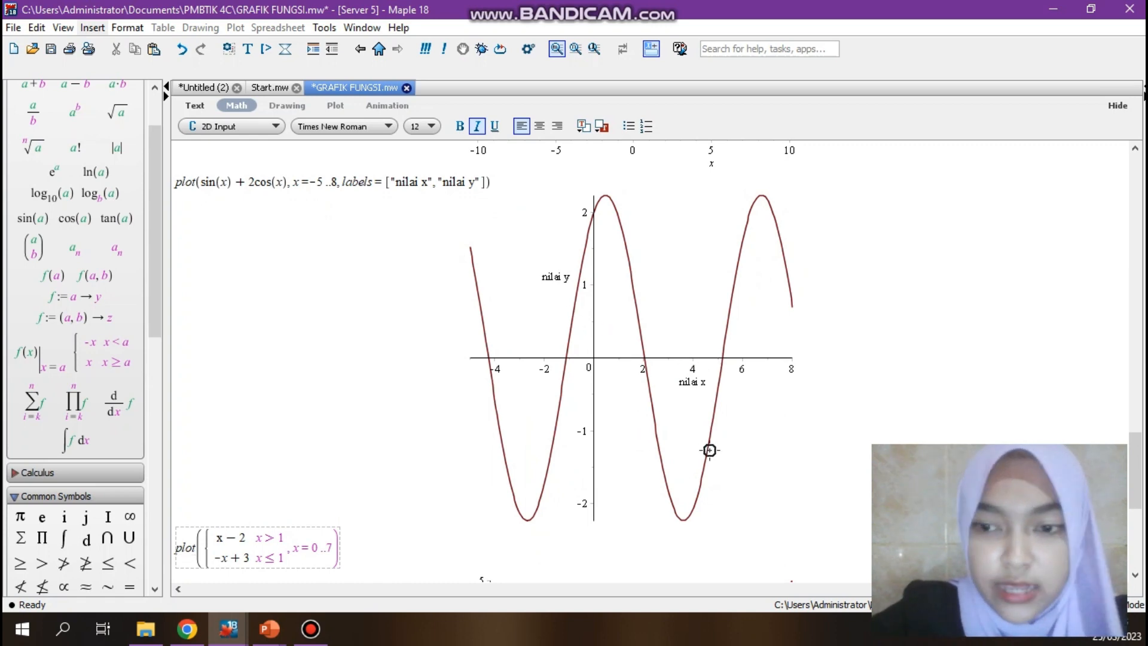
Review the plot options table and the existing graphs to find the next option and the plot command for it
scroll(404, 305, "up", 15)
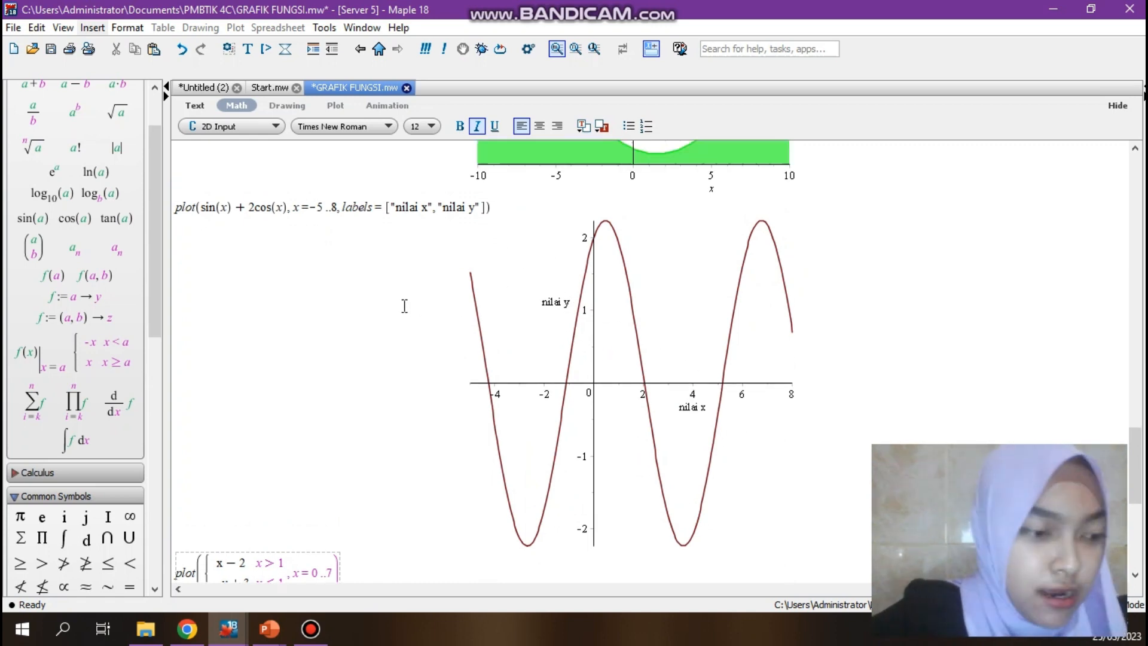
scroll(404, 305, "up", 10)
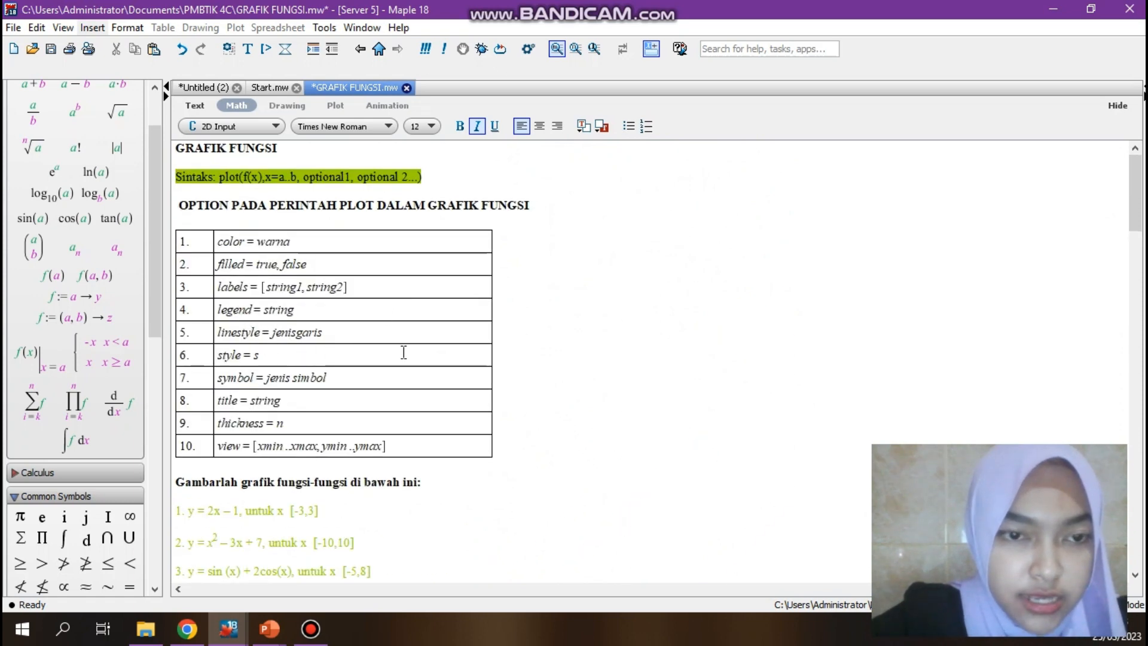
scroll(471, 397, "down", 10)
scroll(472, 399, "down", 7)
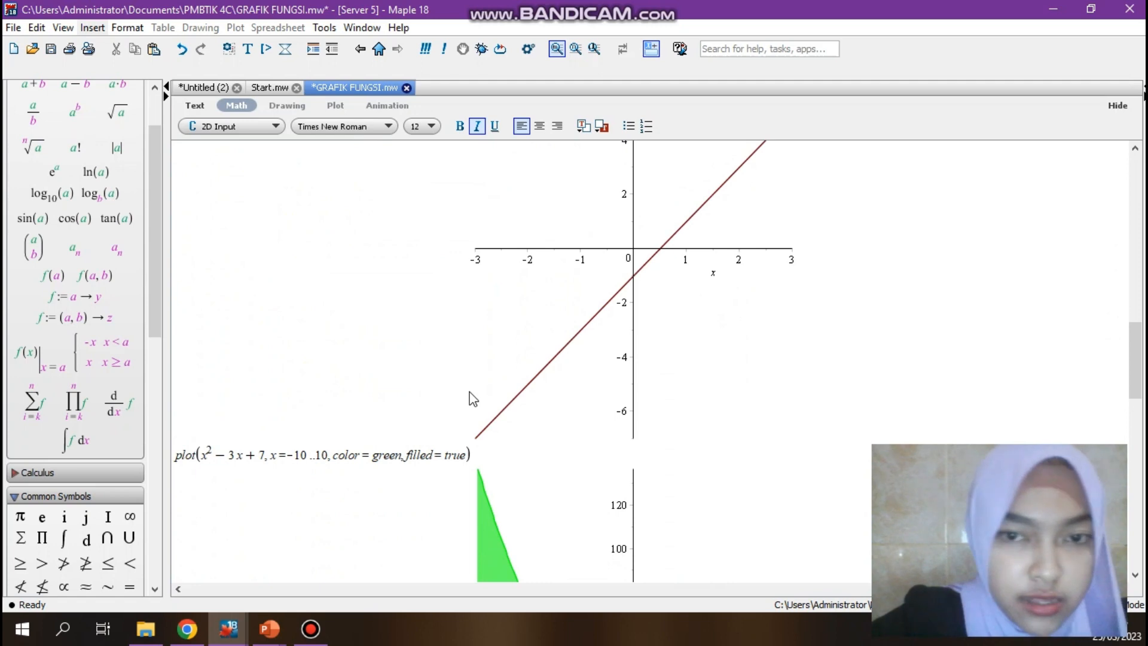
scroll(472, 399, "down", 10)
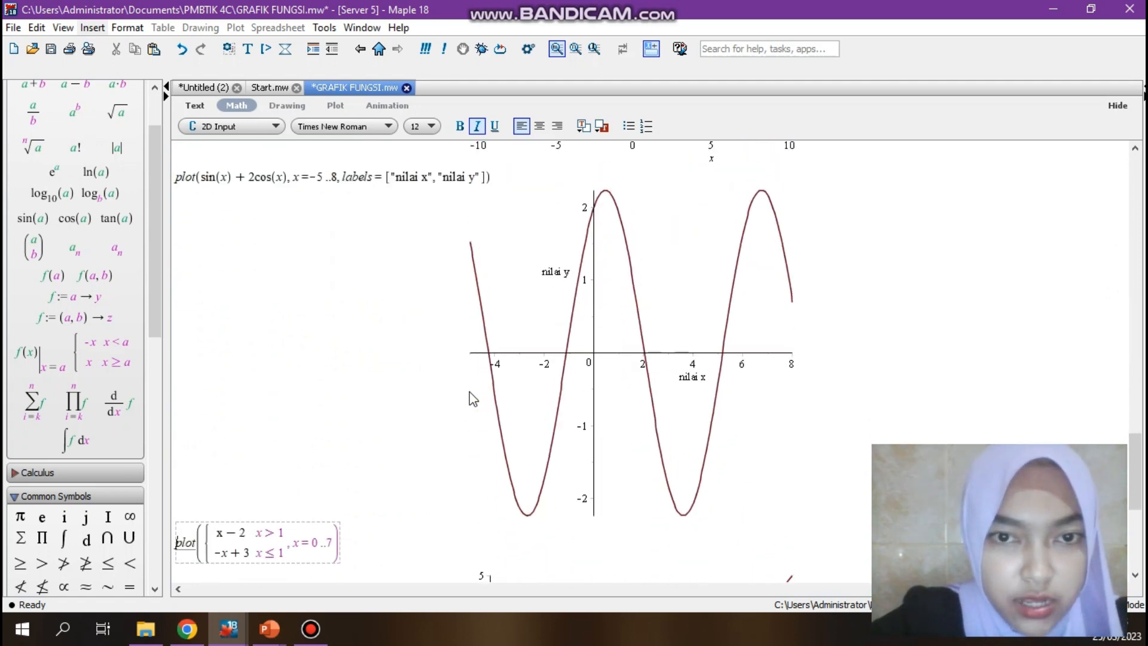
scroll(472, 398, "down", 6)
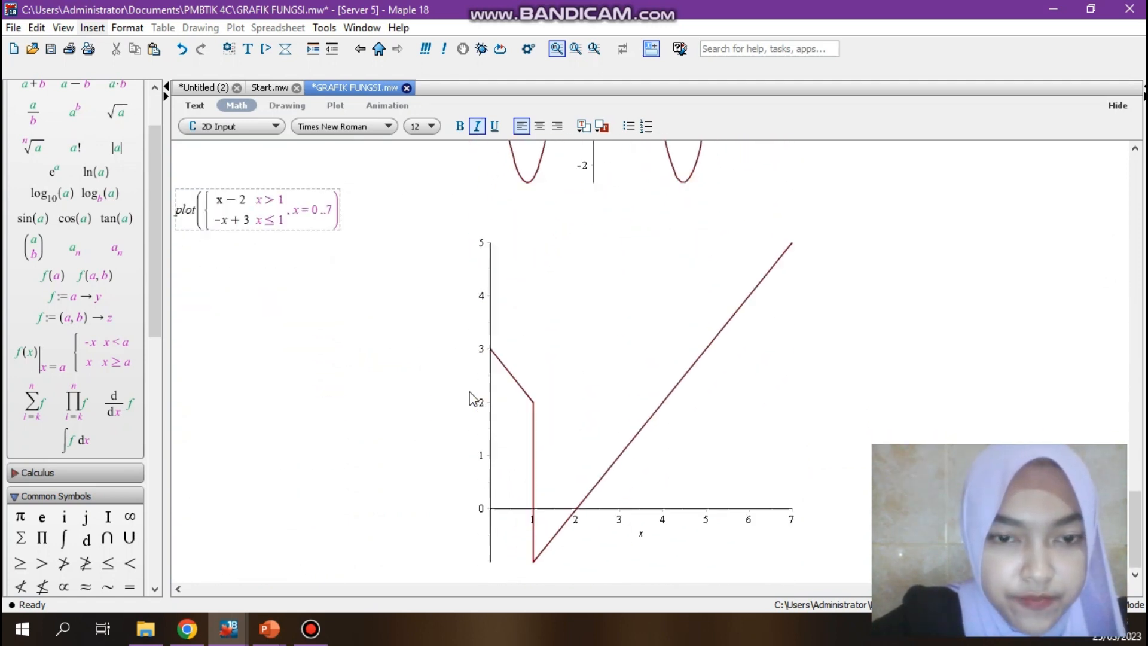
scroll(472, 399, "up", 20)
scroll(472, 399, "down", 8)
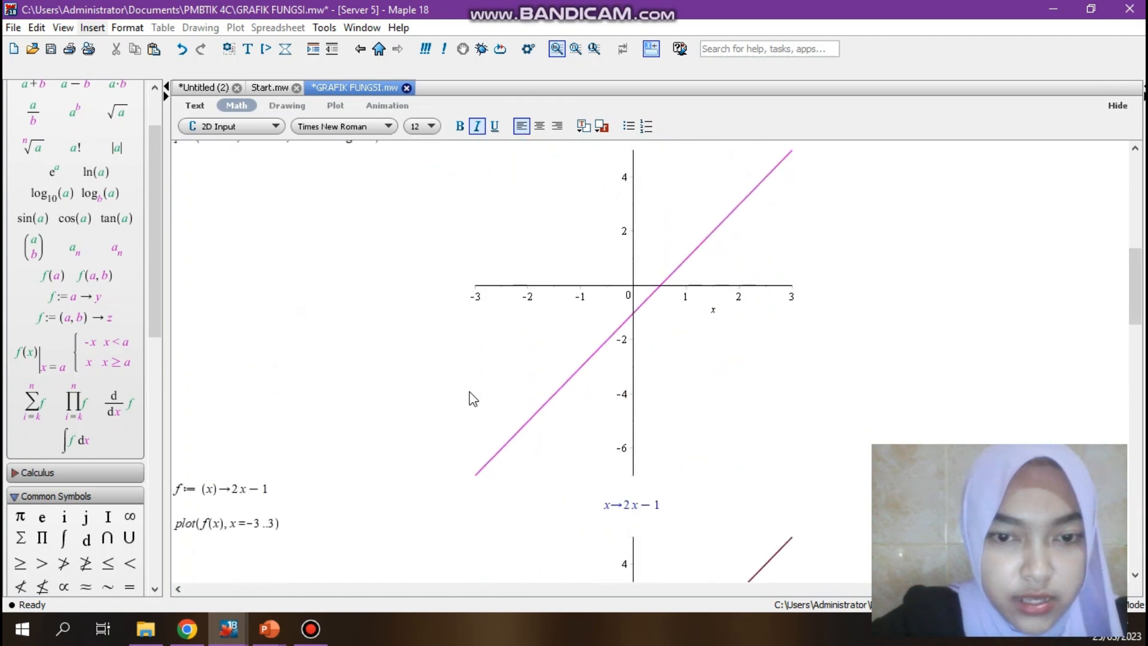
scroll(472, 398, "down", 8)
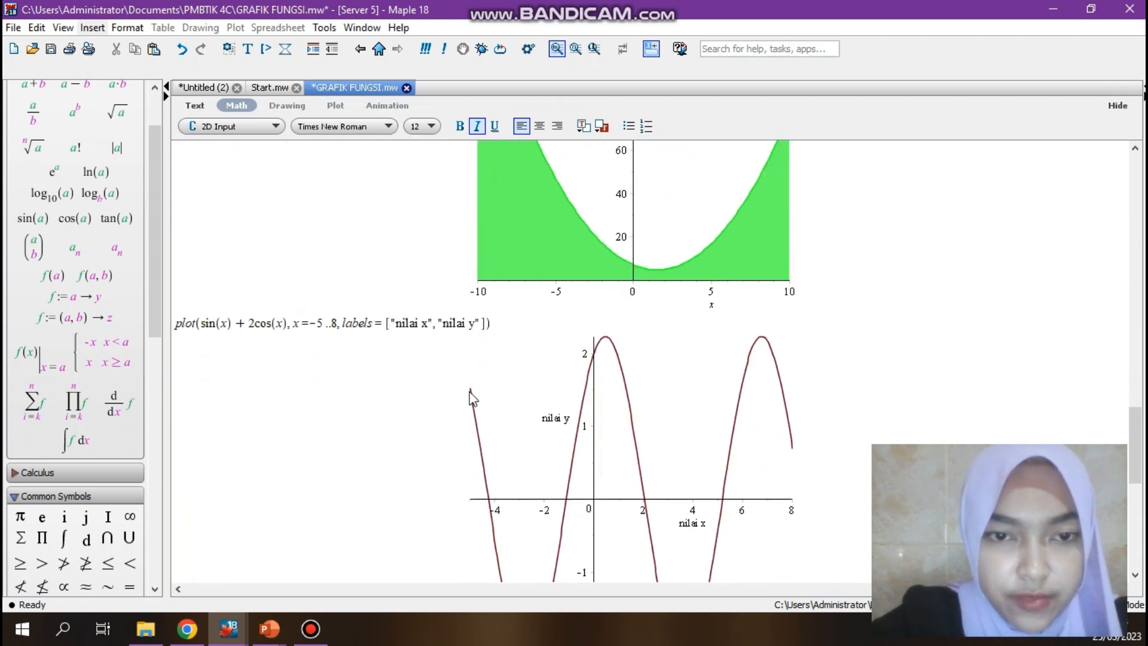
Add the option legend = Grafik Sinus to the sin(x)+2cos(x) plot command after the labels list, and re-execute it
left_click(487, 324)
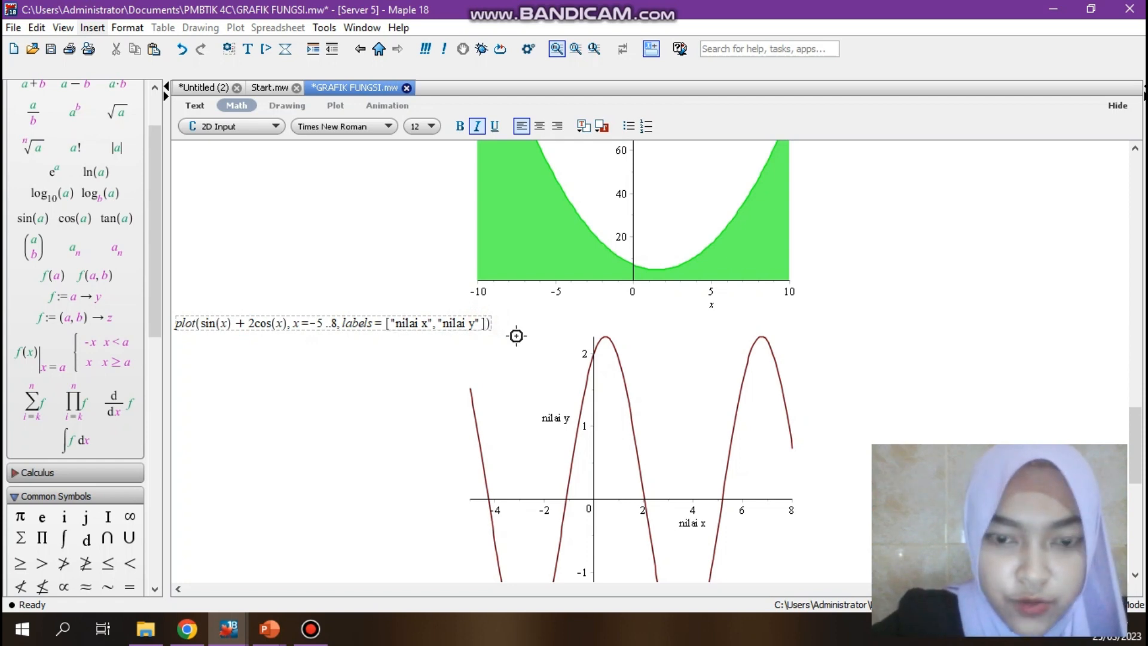
type(", legend")
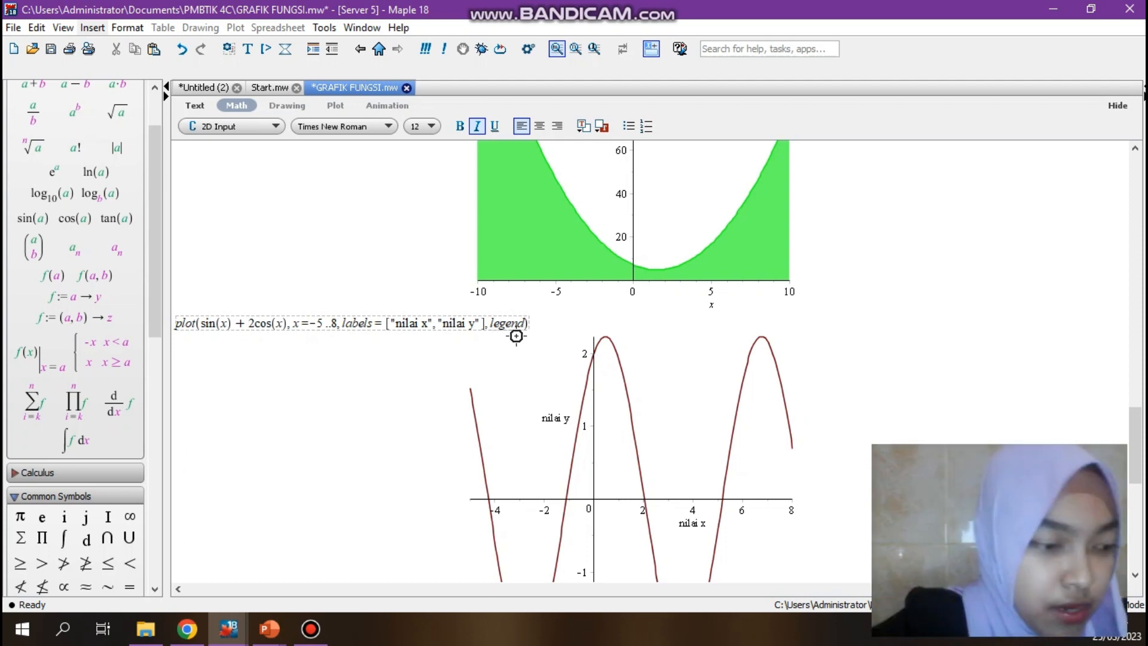
type("=")
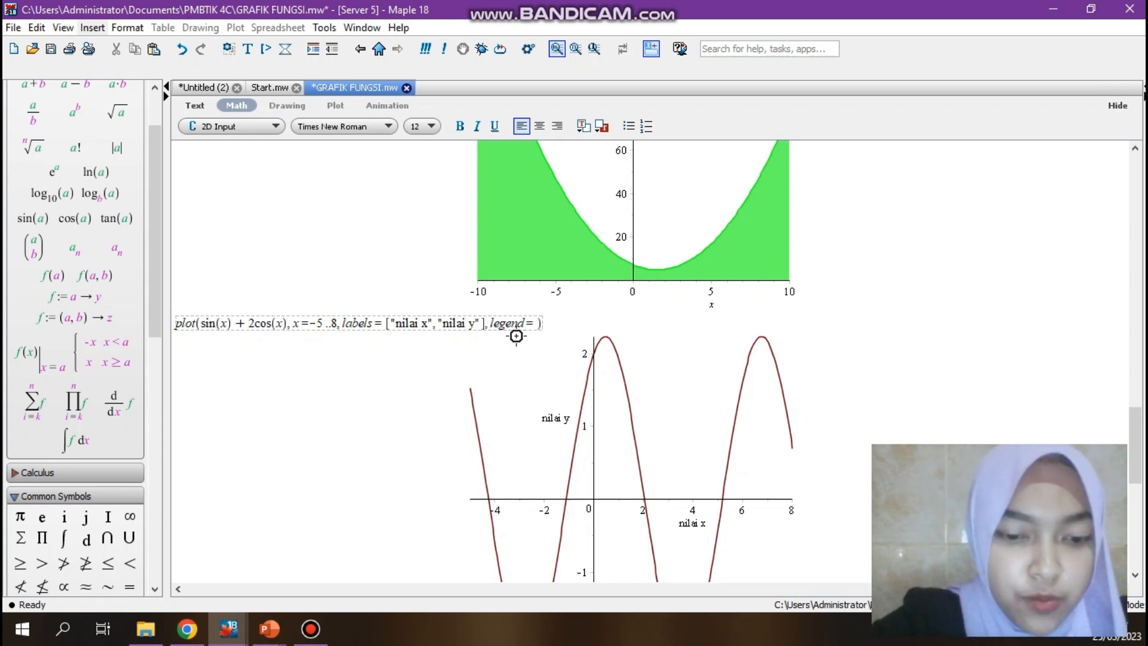
type("Grafi")
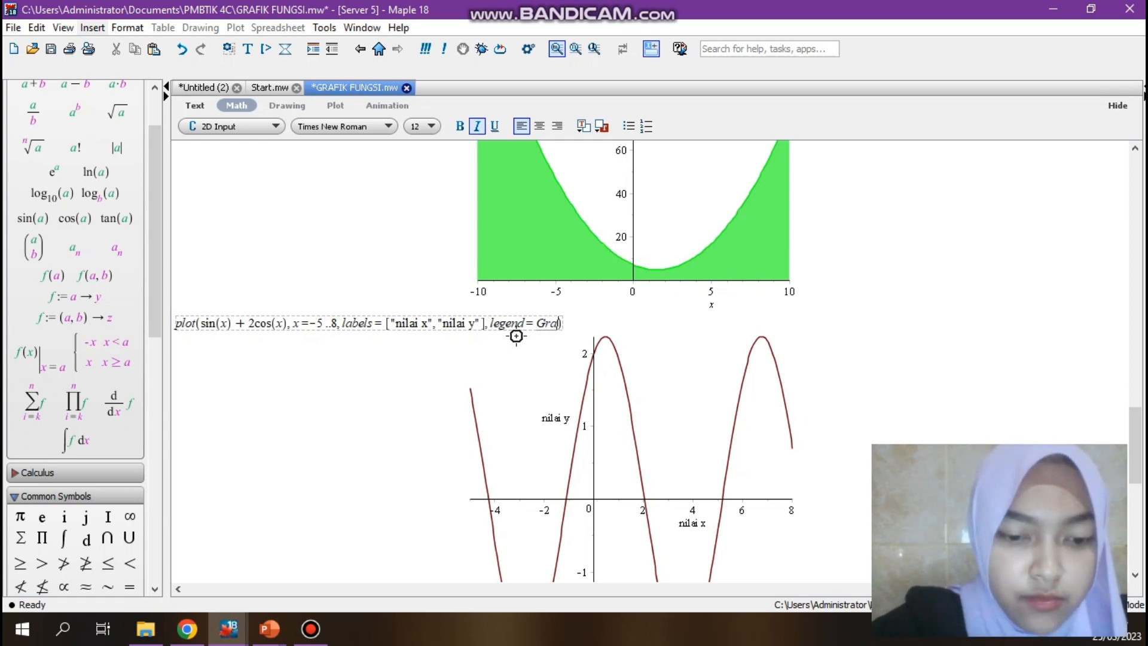
type("k")
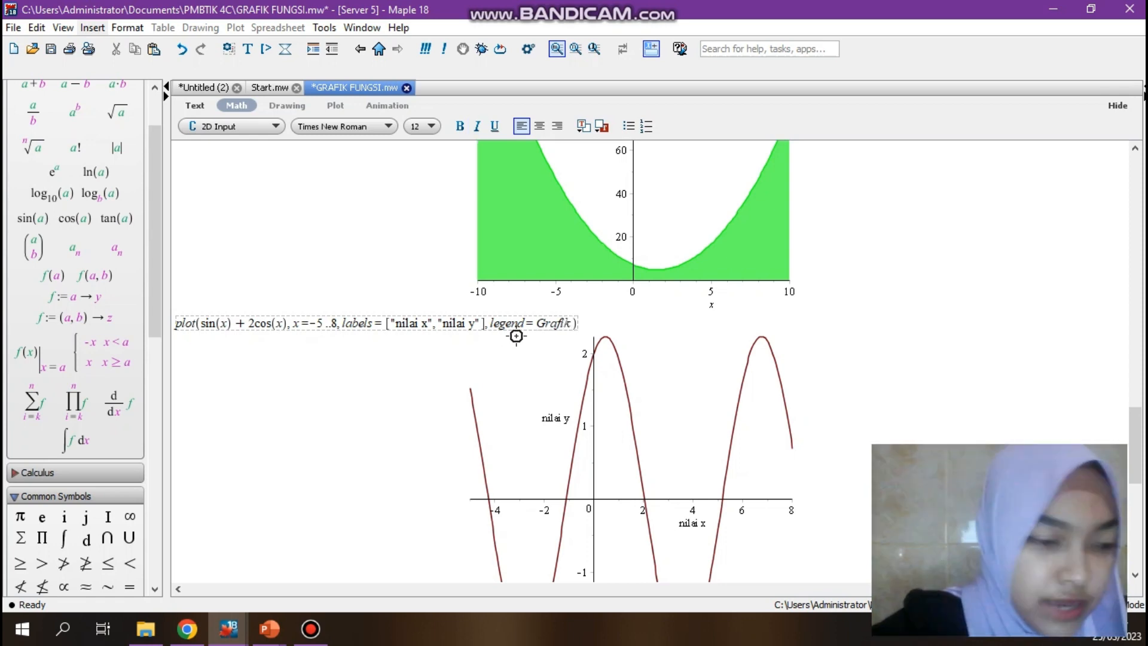
type("Sinus")
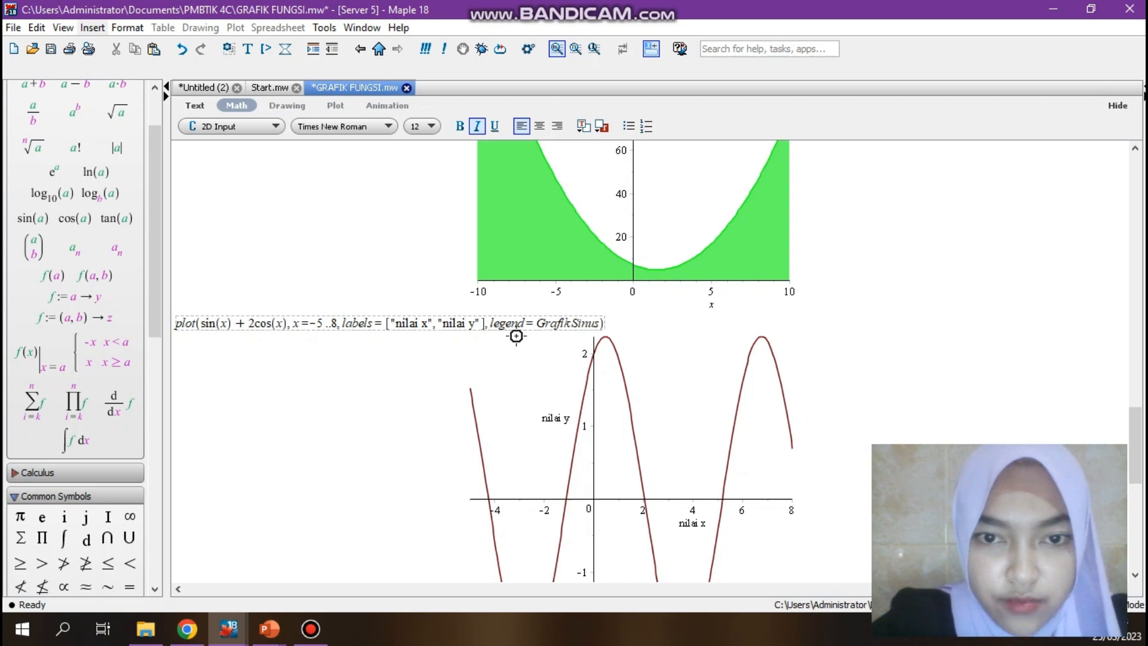
key("Return")
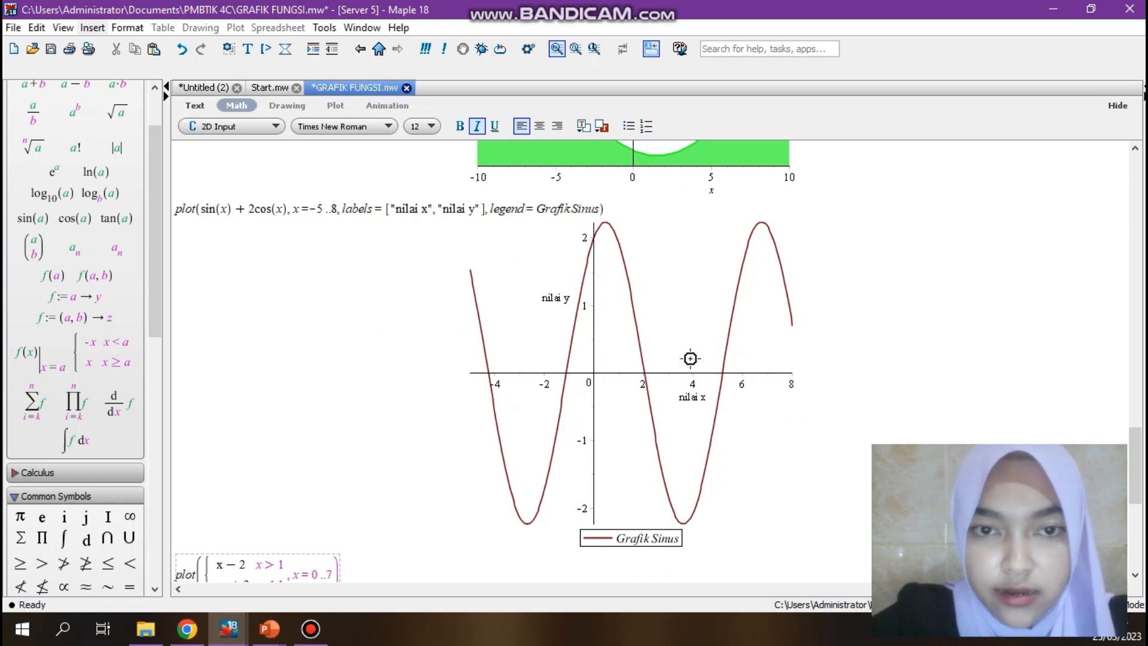
Add the option linestyle = DOT to the 2x-1 plot command after color = magenta, and re-execute it
scroll(656, 407, "up", 15)
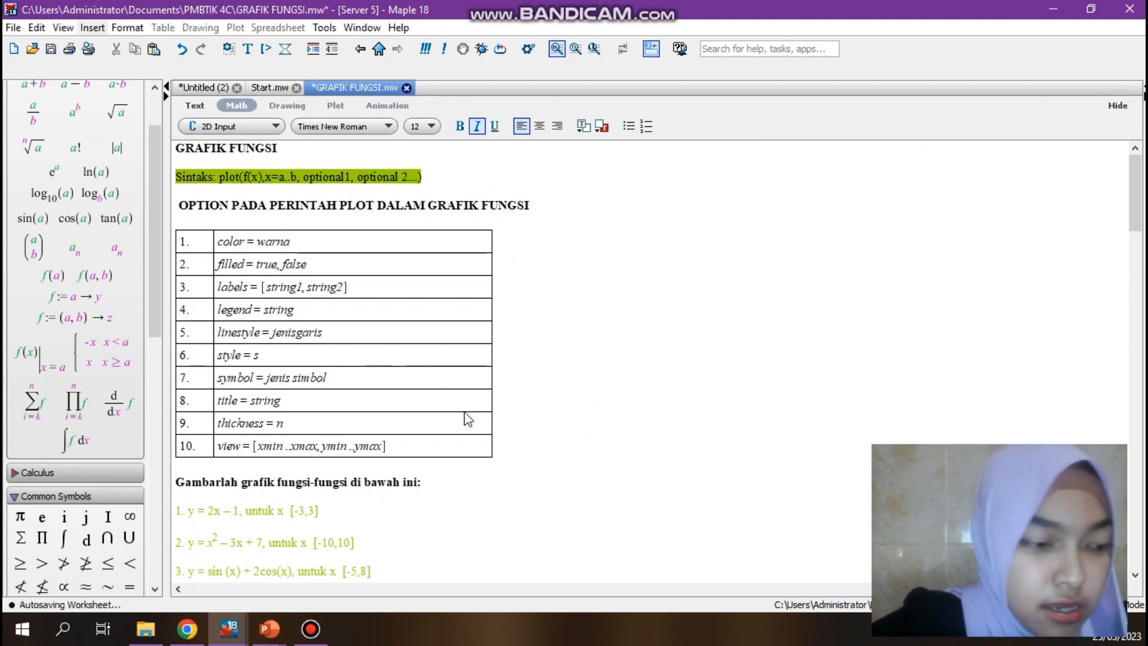
scroll(468, 419, "down", 5)
scroll(468, 420, "down", 2)
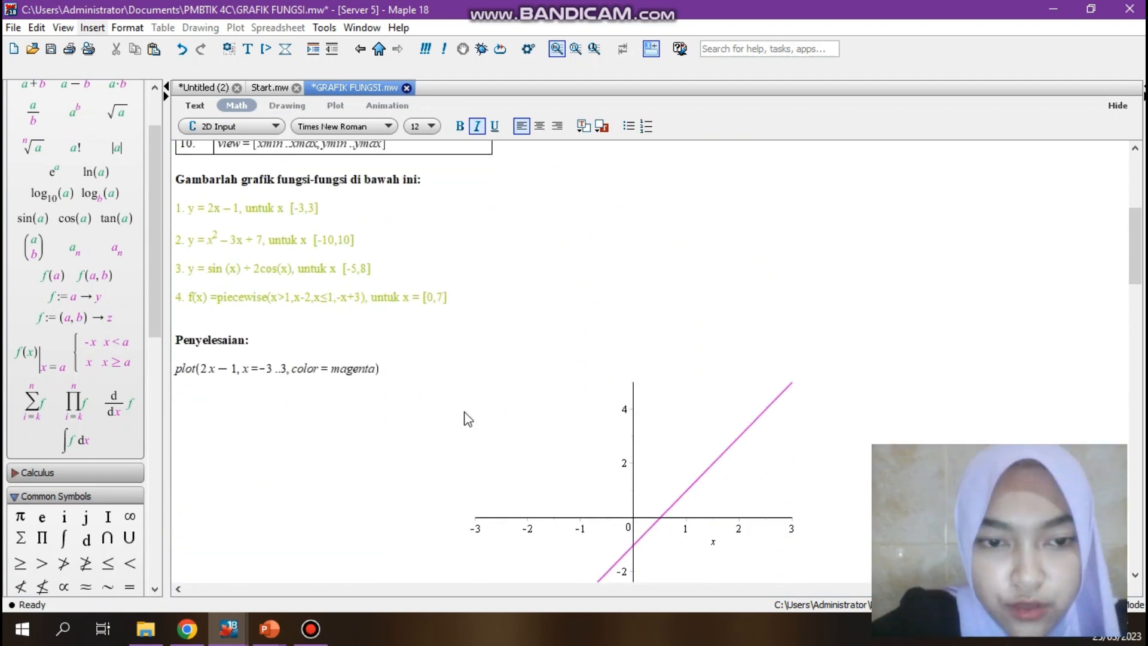
left_click(373, 370)
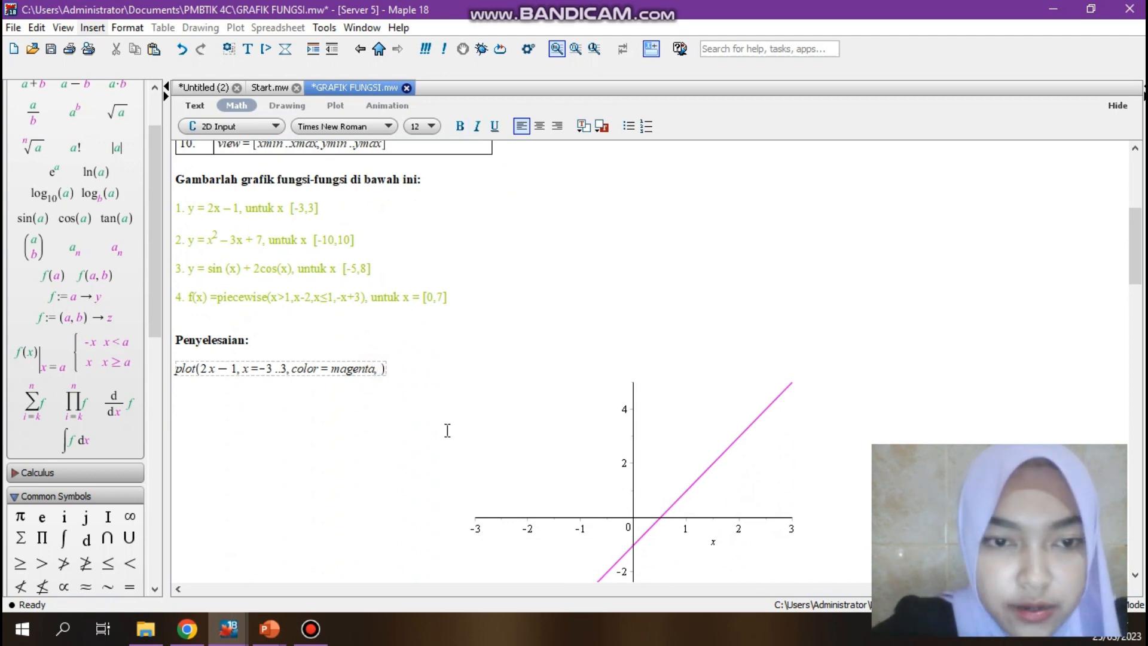
key("BackSpace")
type(", lines")
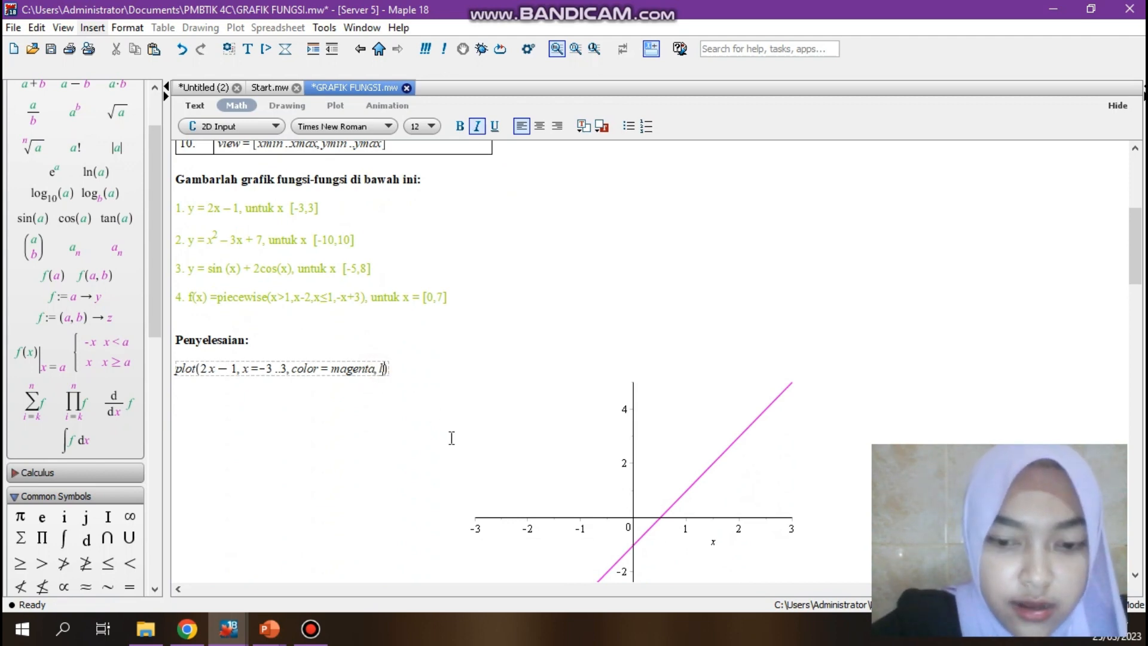
type("tyle = ")
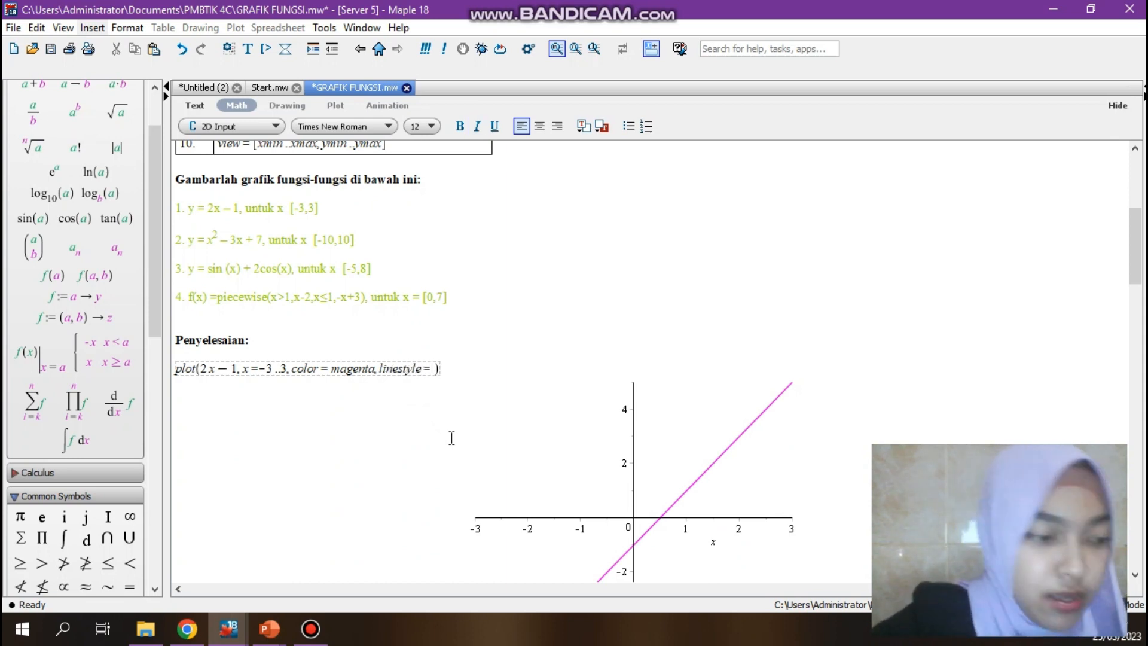
type("D")
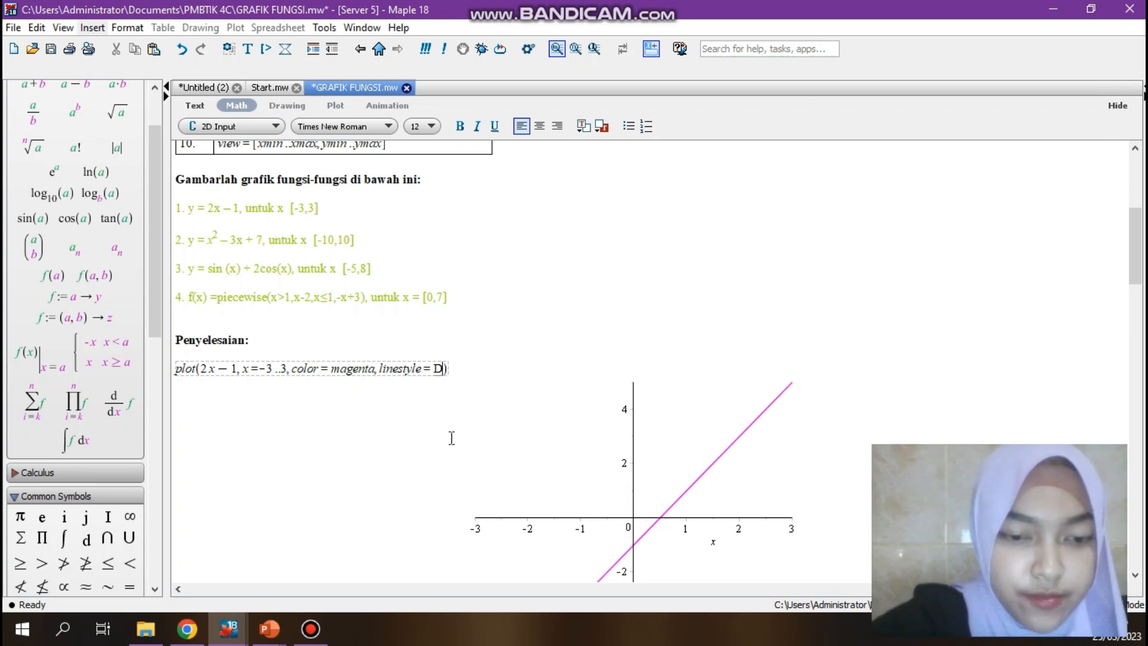
type("OT")
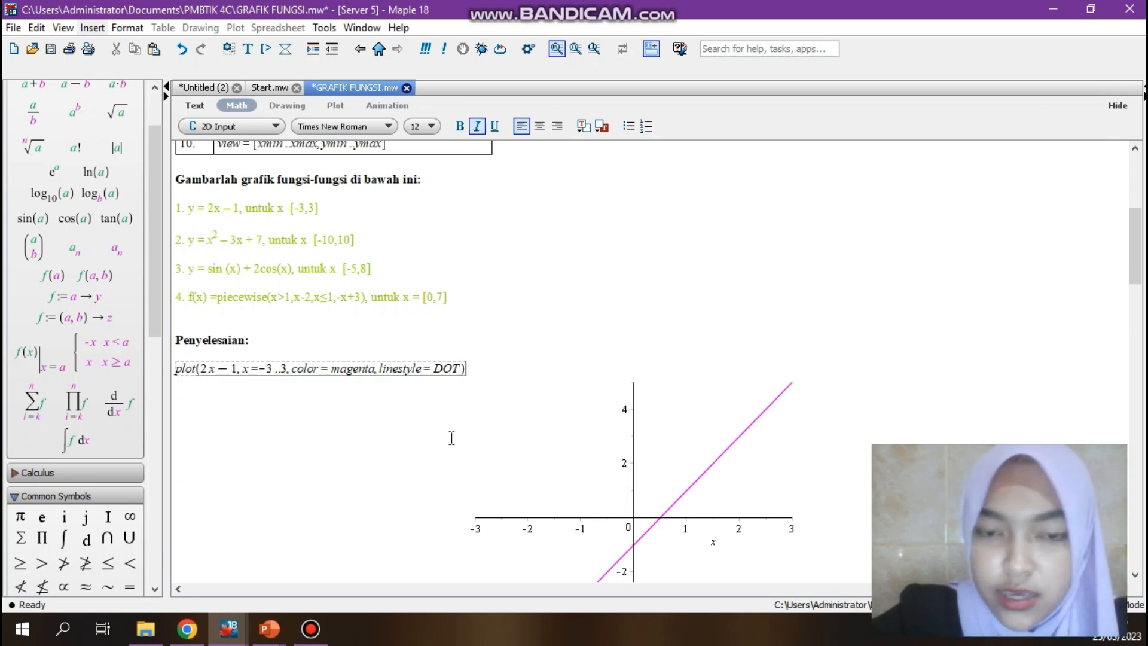
scroll(492, 437, "down", 3)
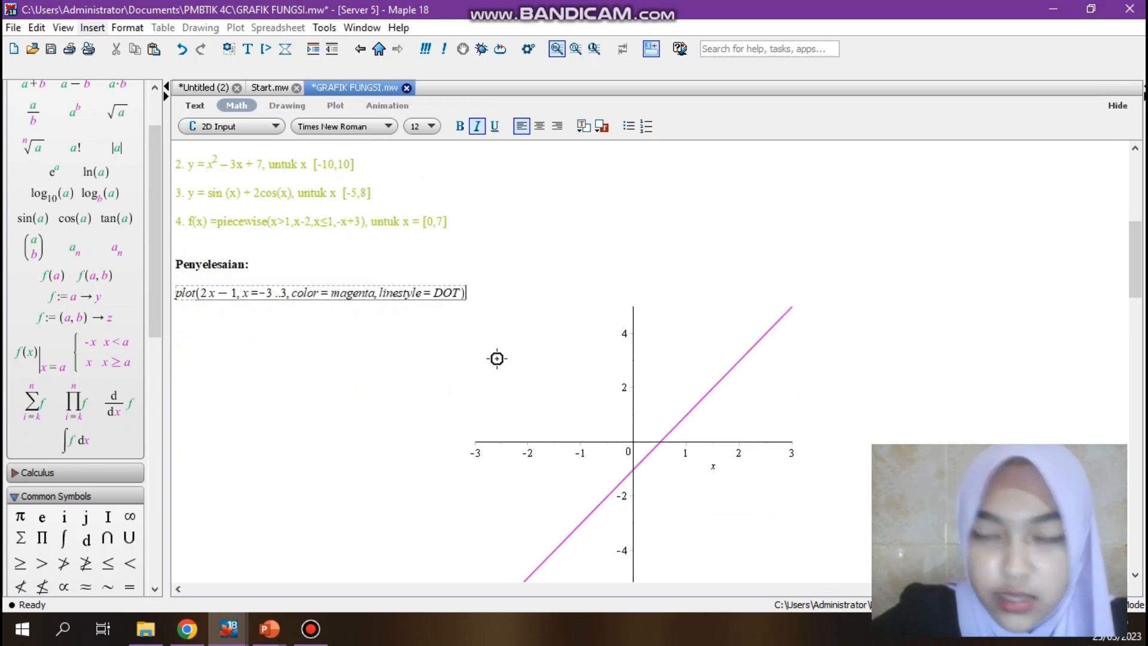
key("Return")
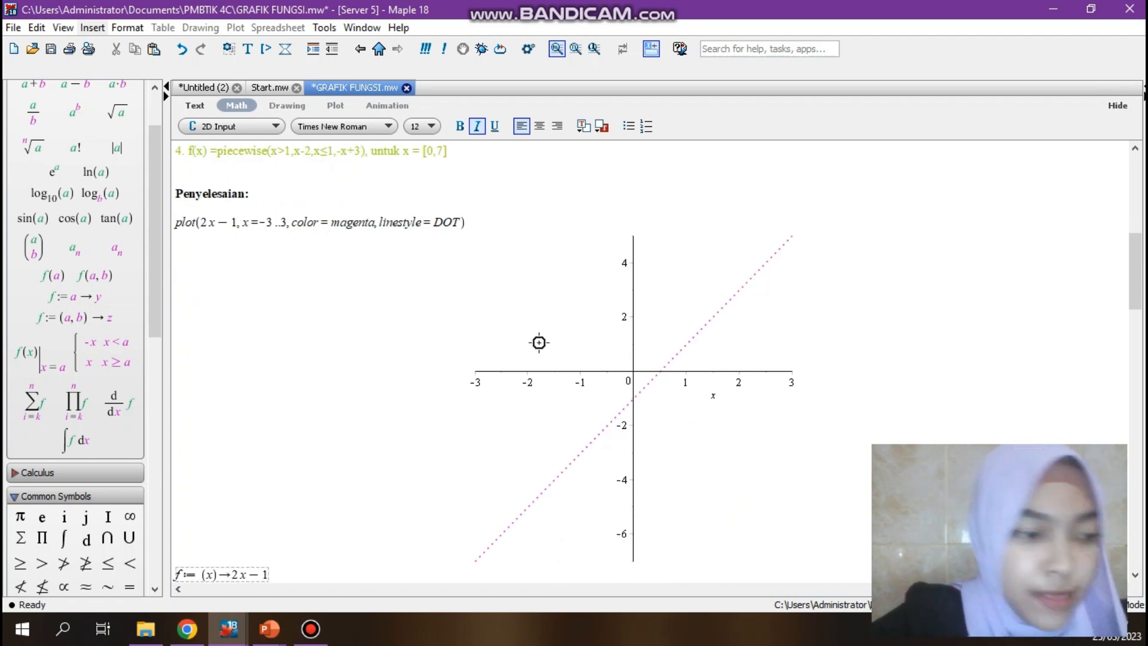
Begin a symbol option in the piecewise plot command, after the range x=0..7, leaving its value empty
scroll(539, 344, "up", 6)
scroll(539, 343, "up", 2)
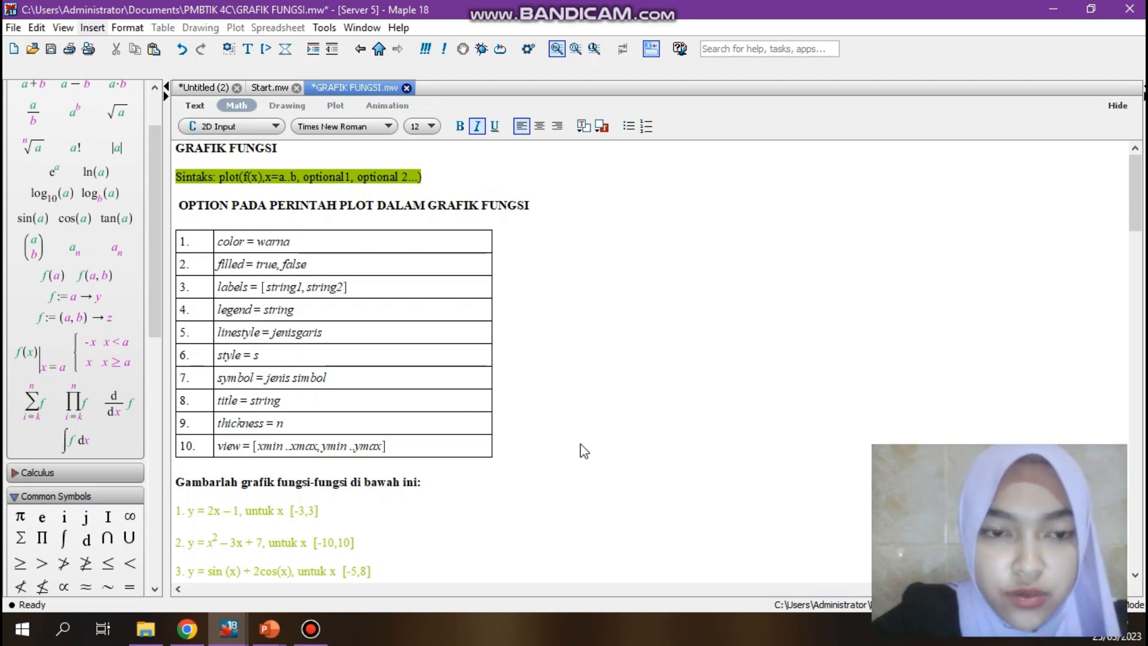
scroll(584, 451, "down", 15)
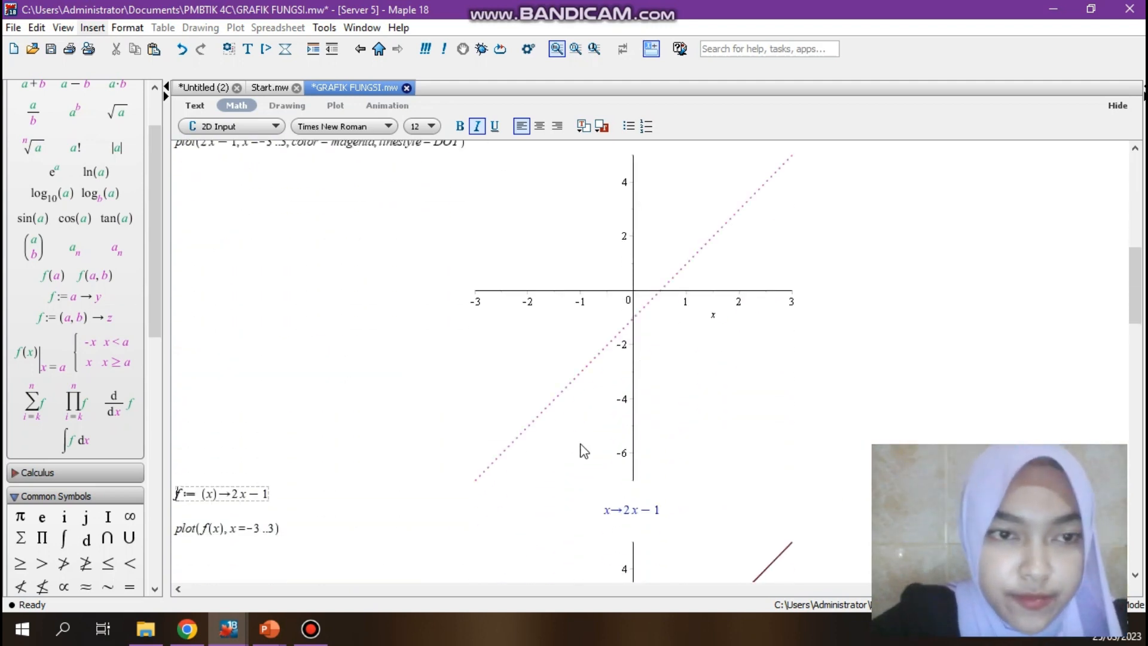
scroll(584, 451, "down", 2)
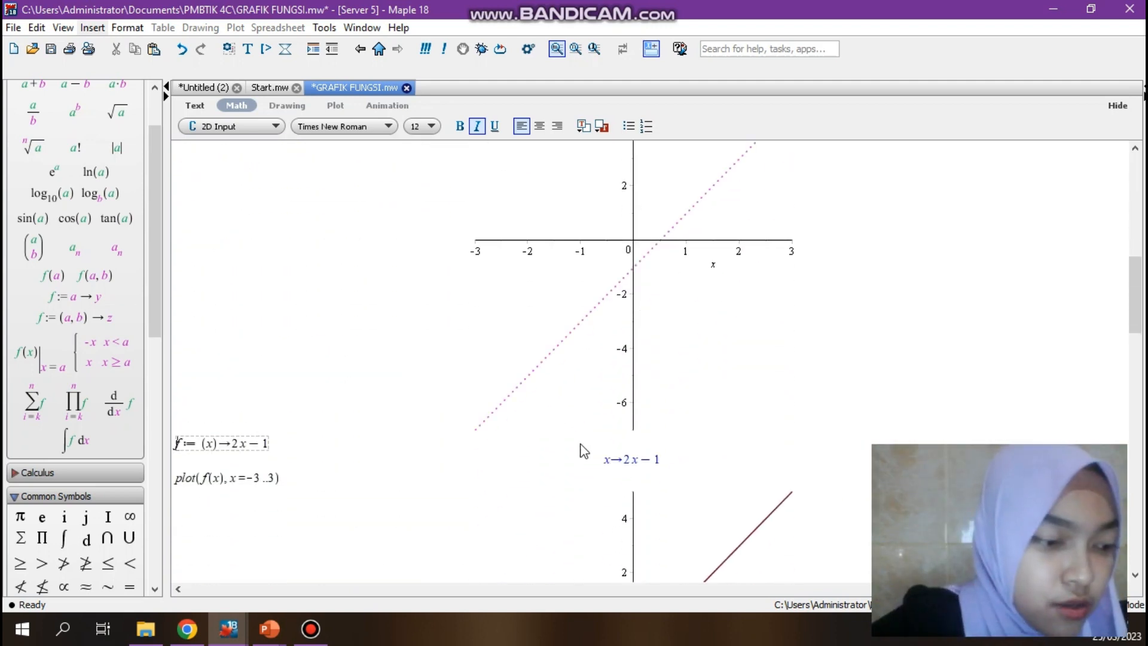
scroll(584, 451, "down", 15)
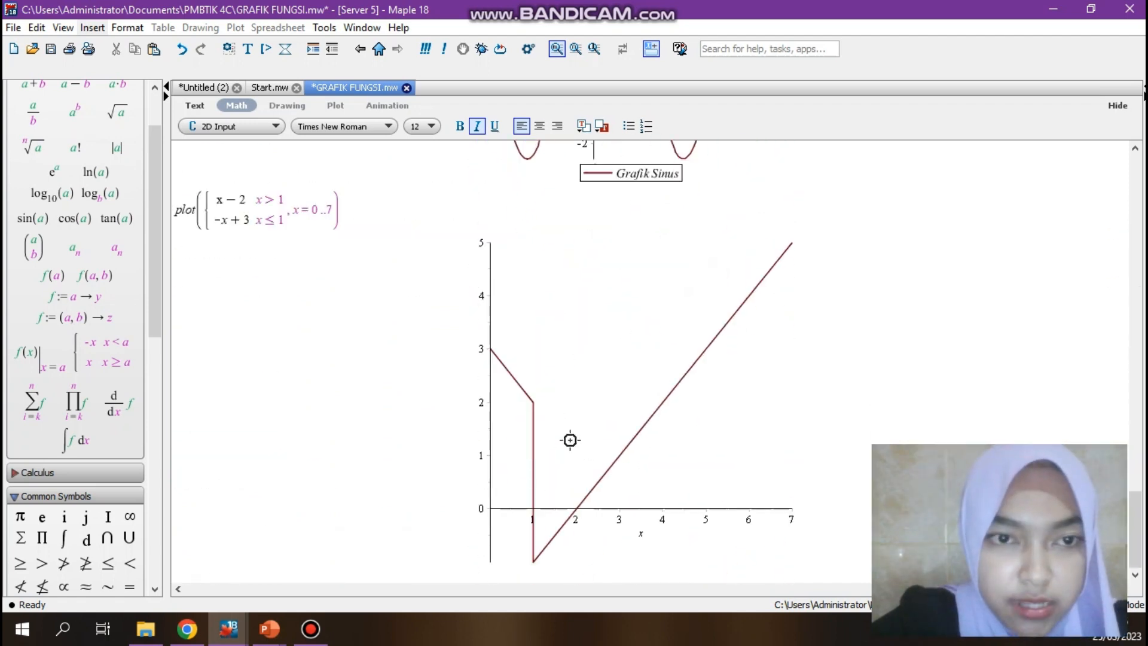
left_click(331, 223)
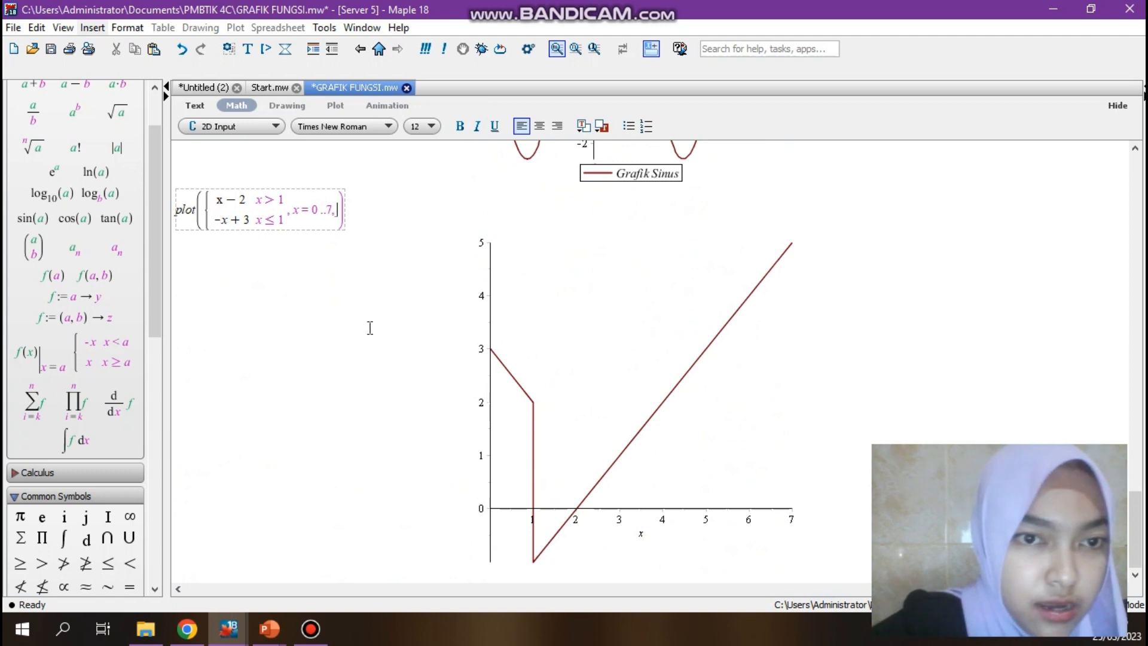
type(", s")
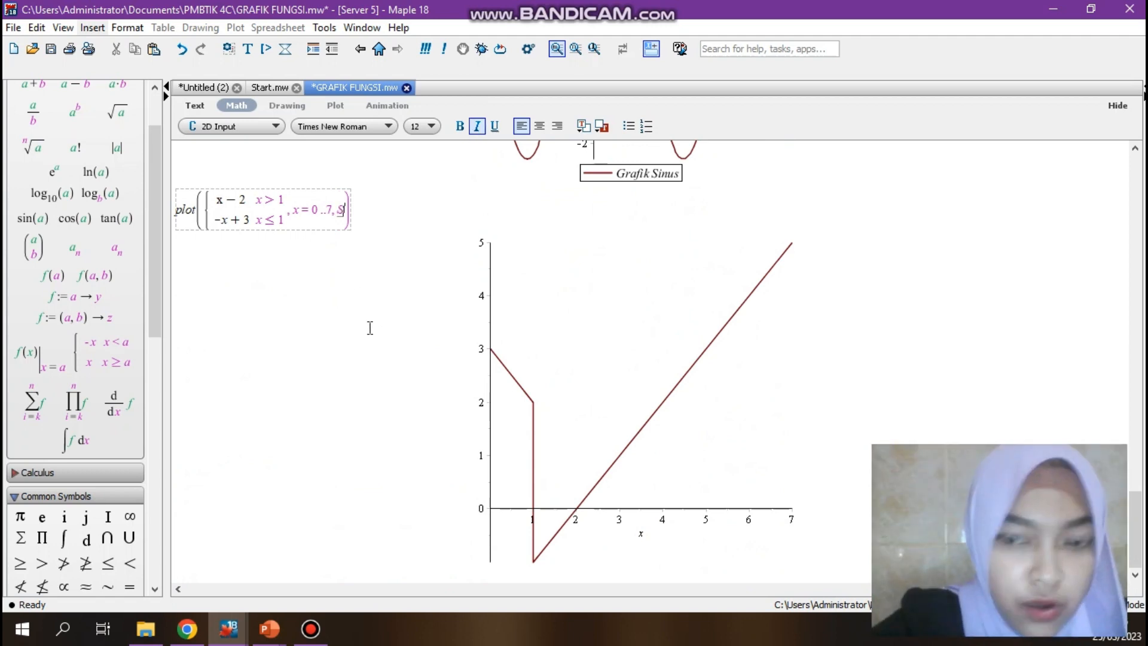
type("ymbol ")
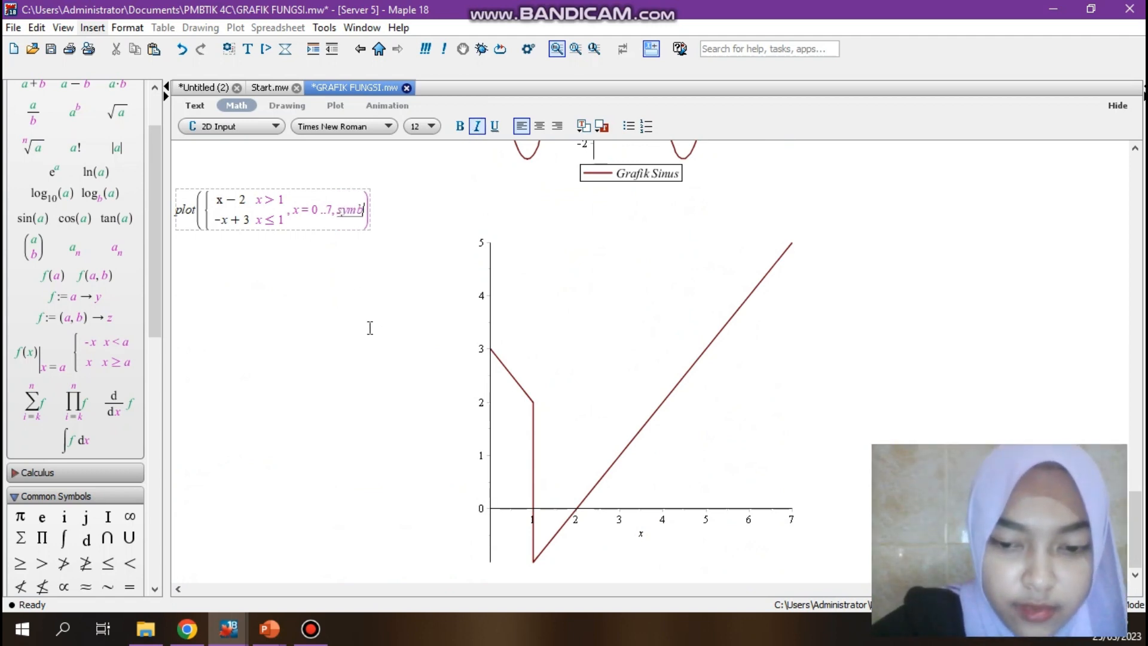
type("=")
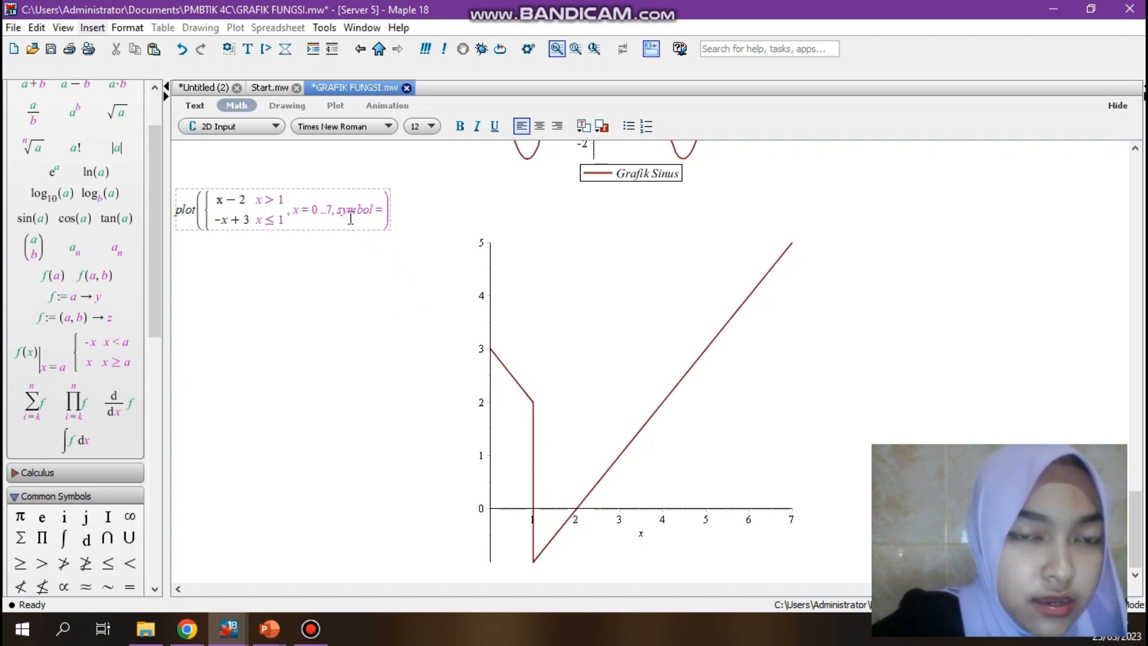
Replace the empty symbol option in the piecewise plot command with style = POINT and re-execute it
scroll(351, 218, "up", 15)
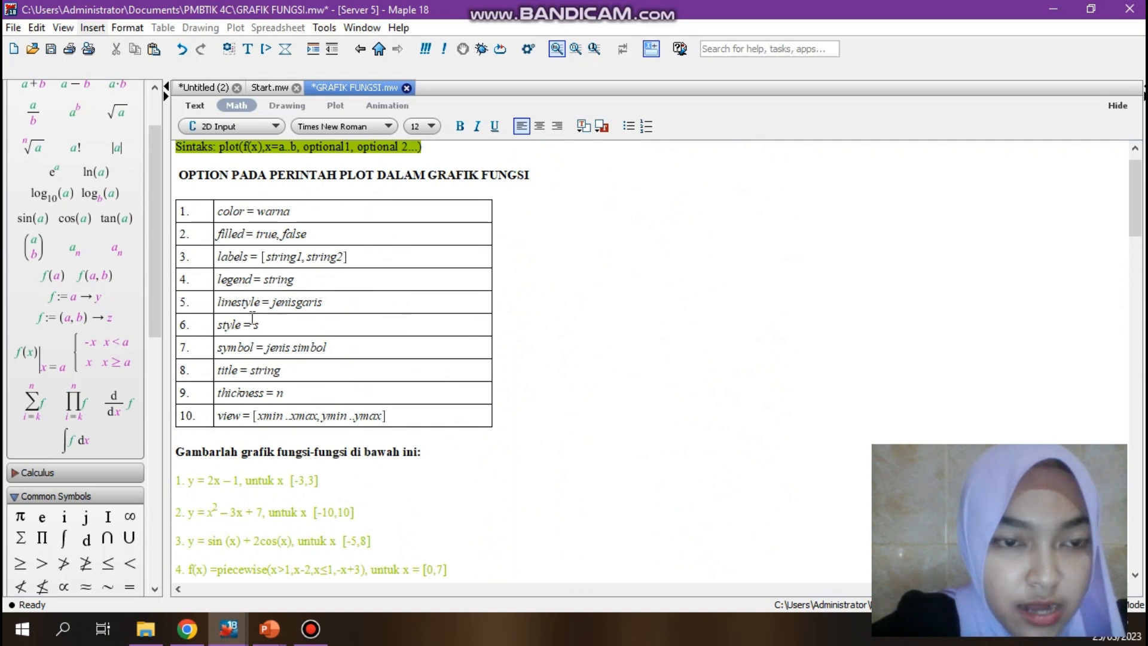
scroll(334, 387, "down", 15)
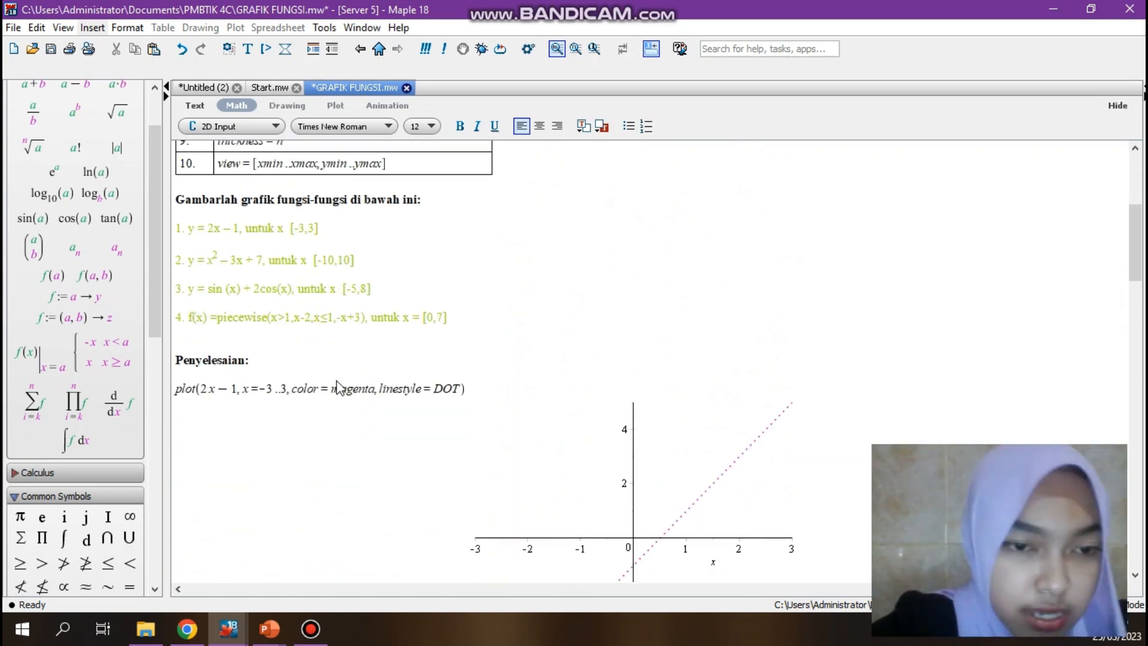
scroll(338, 388, "down", 15)
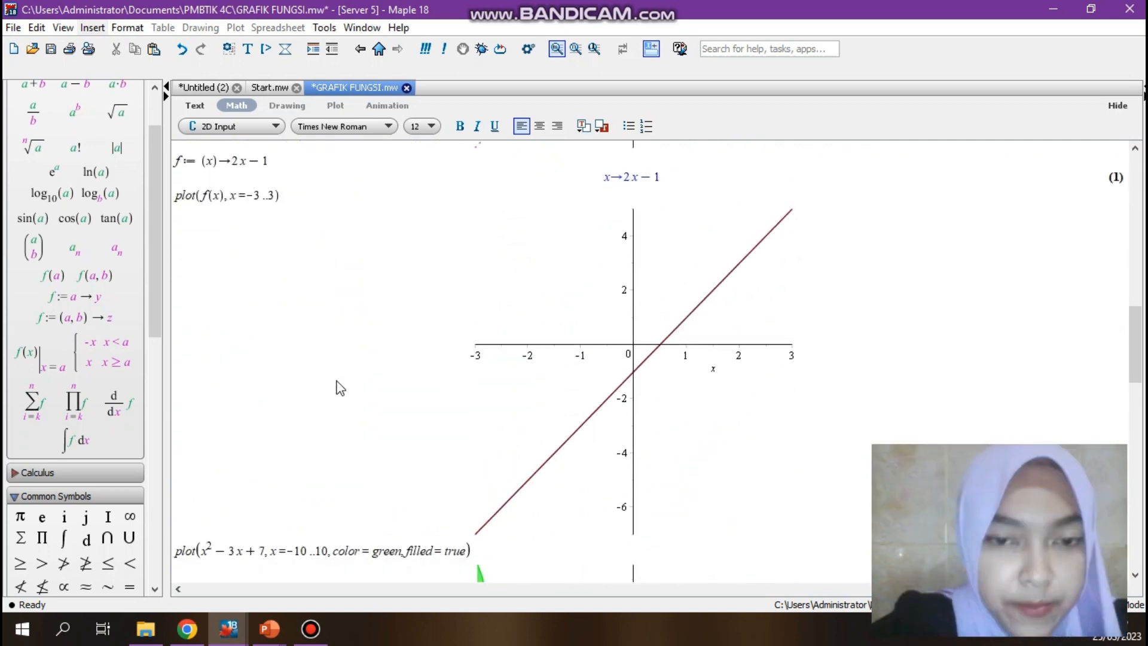
scroll(411, 304, "down", 8)
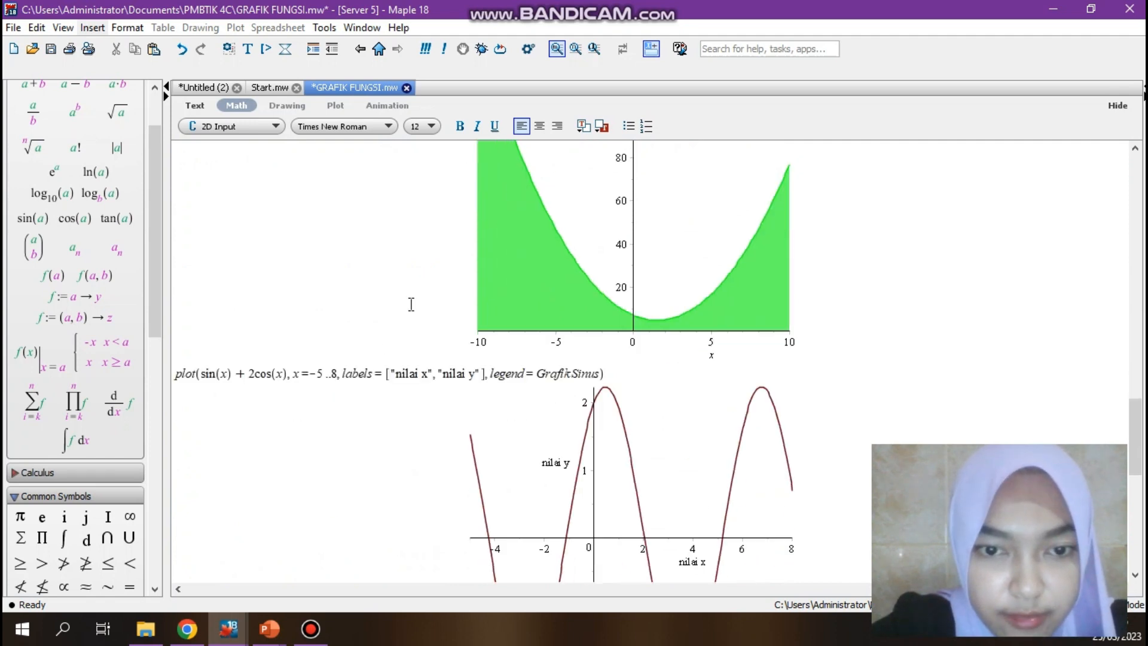
scroll(411, 303, "down", 9)
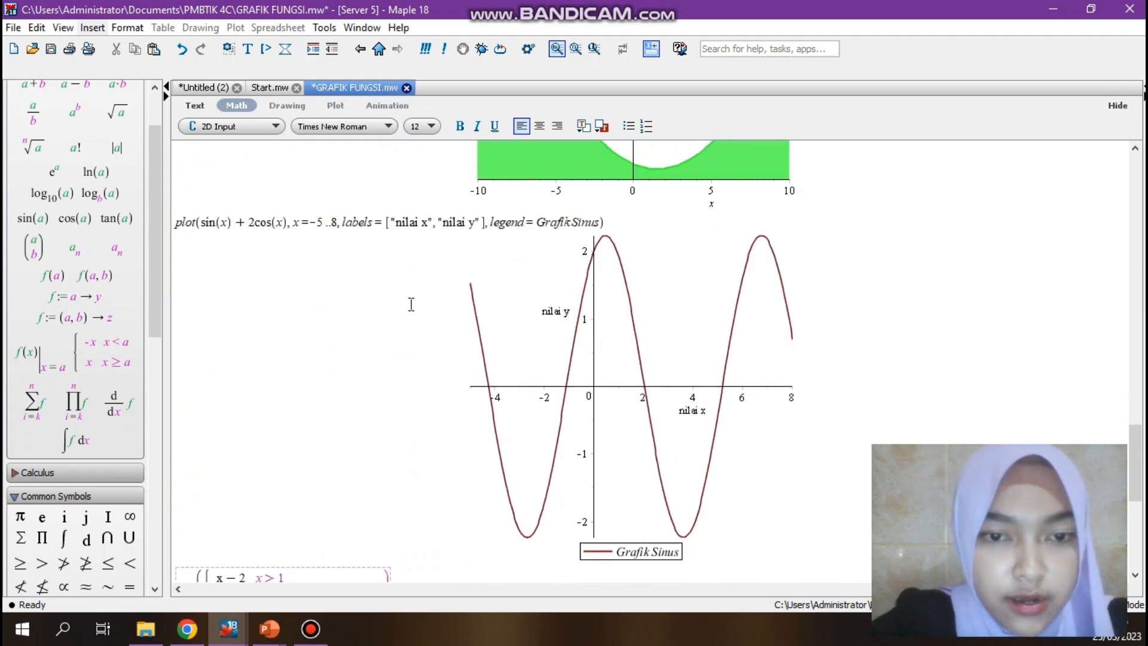
key("BackSpace")
key("BackSpace")
key("BackSpace")
key("BackSpace")
key("BackSpace")
key("BackSpace")
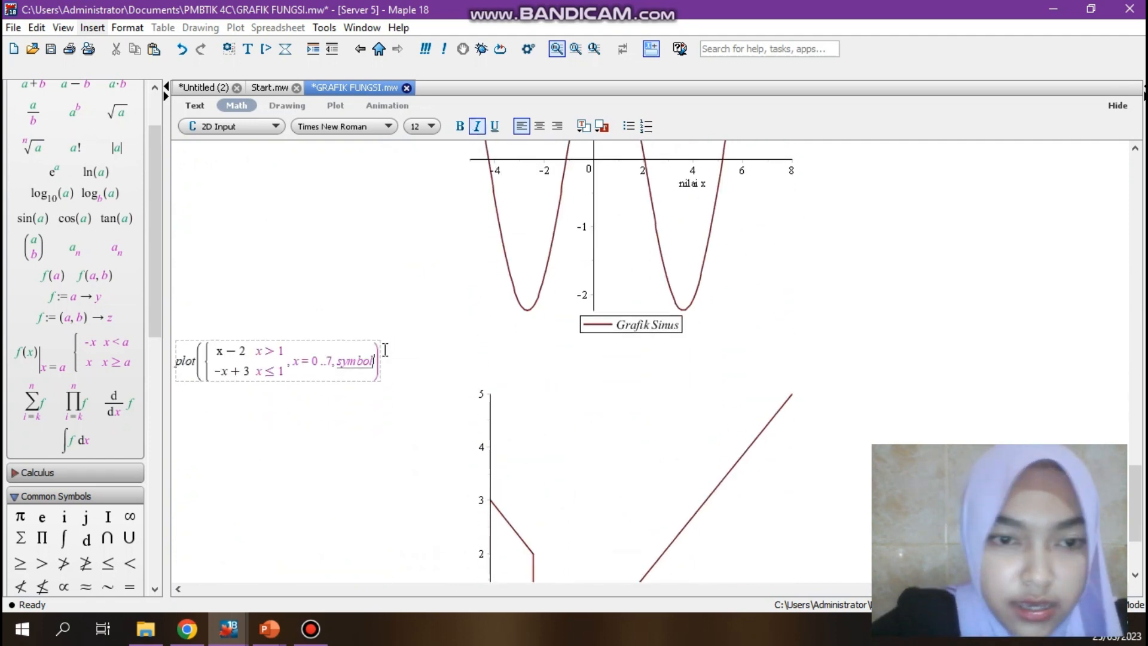
type("tyle=")
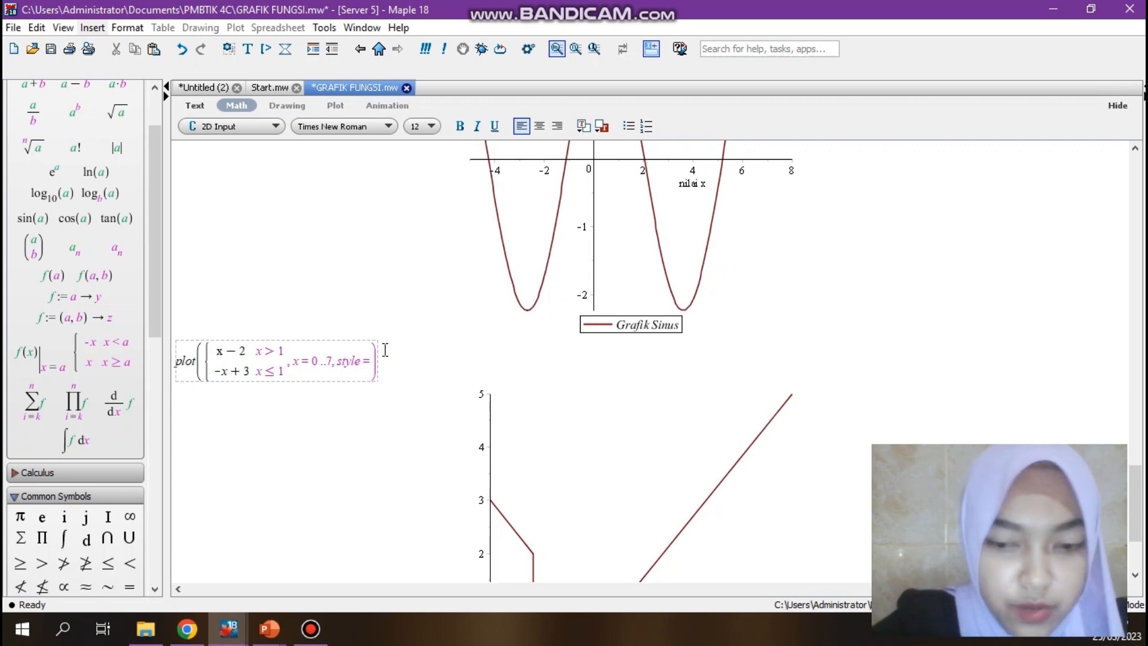
type("PO")
type("INT")
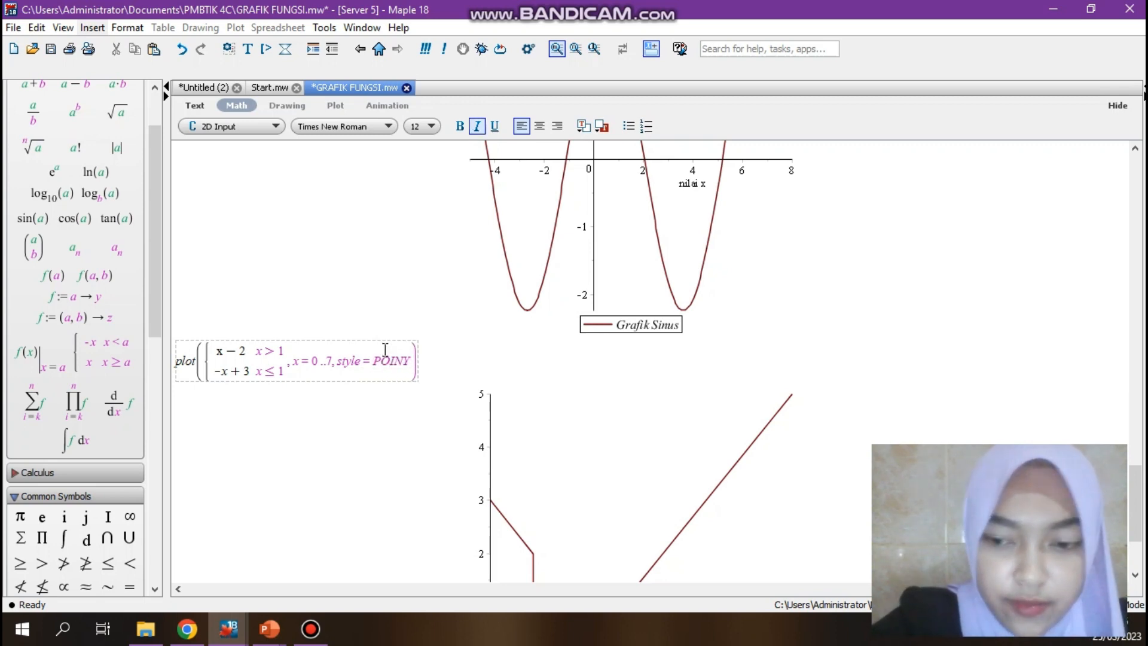
key("Right")
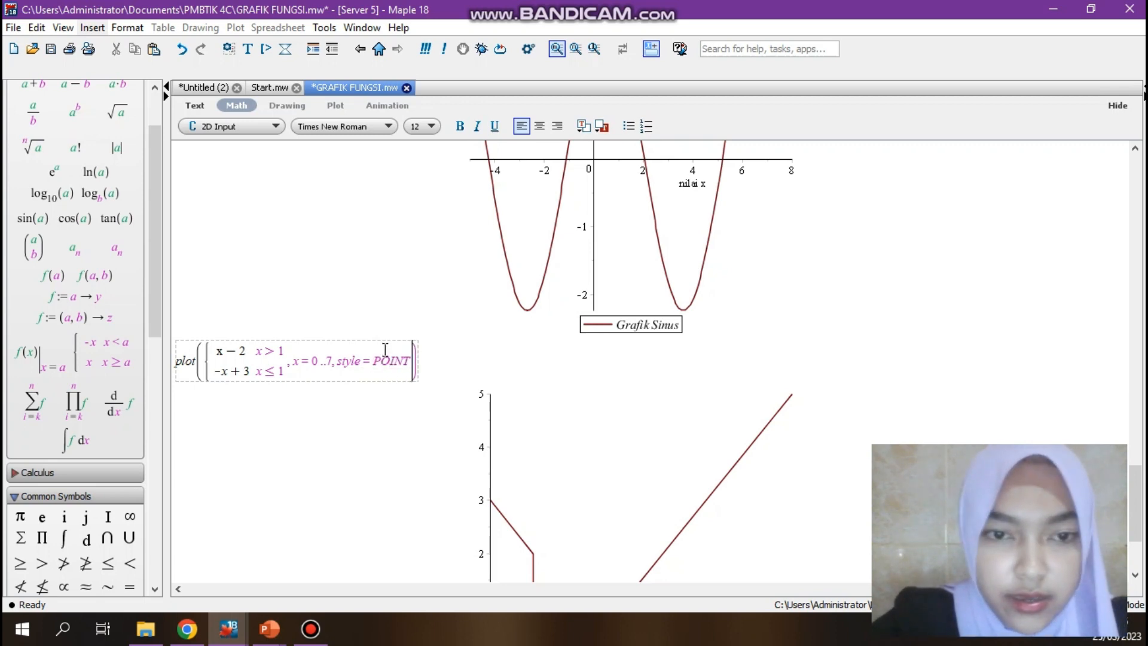
key("Return")
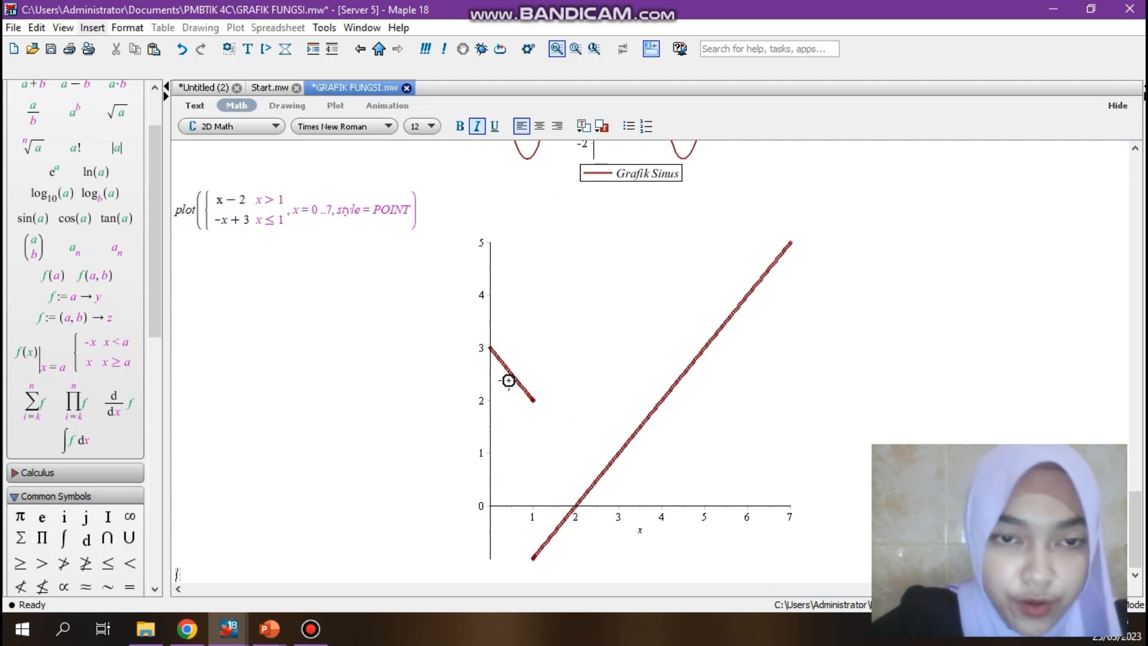
Add the option symbol = BOX to the piecewise plot command after style = POINT, and re-execute it
left_click(407, 219)
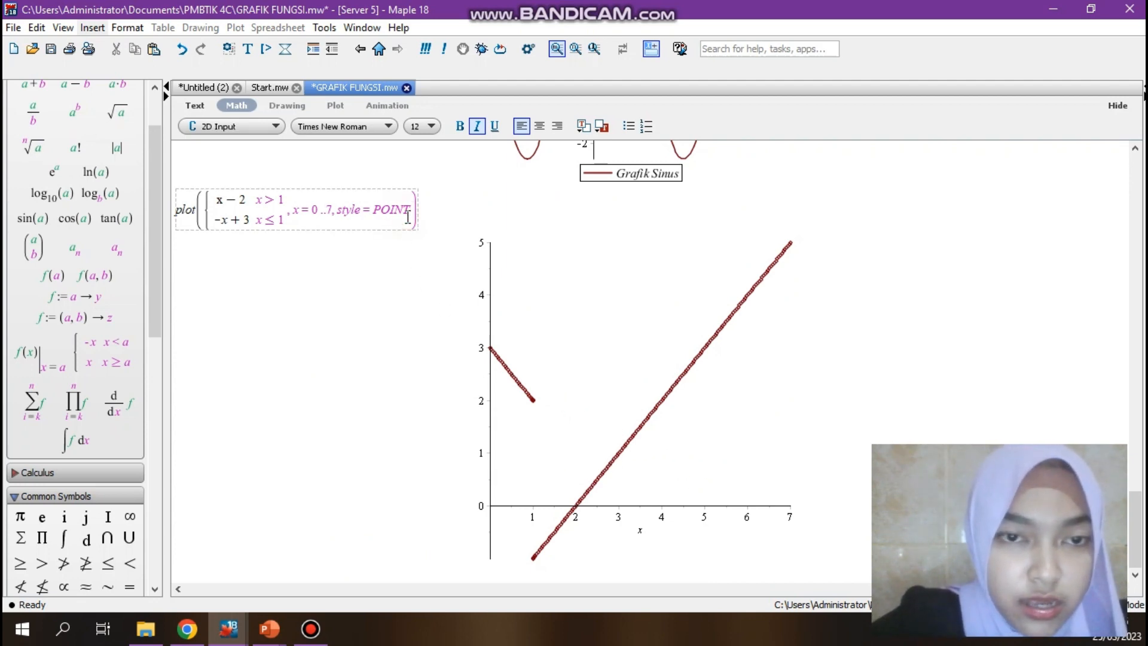
scroll(407, 219, "up", 20)
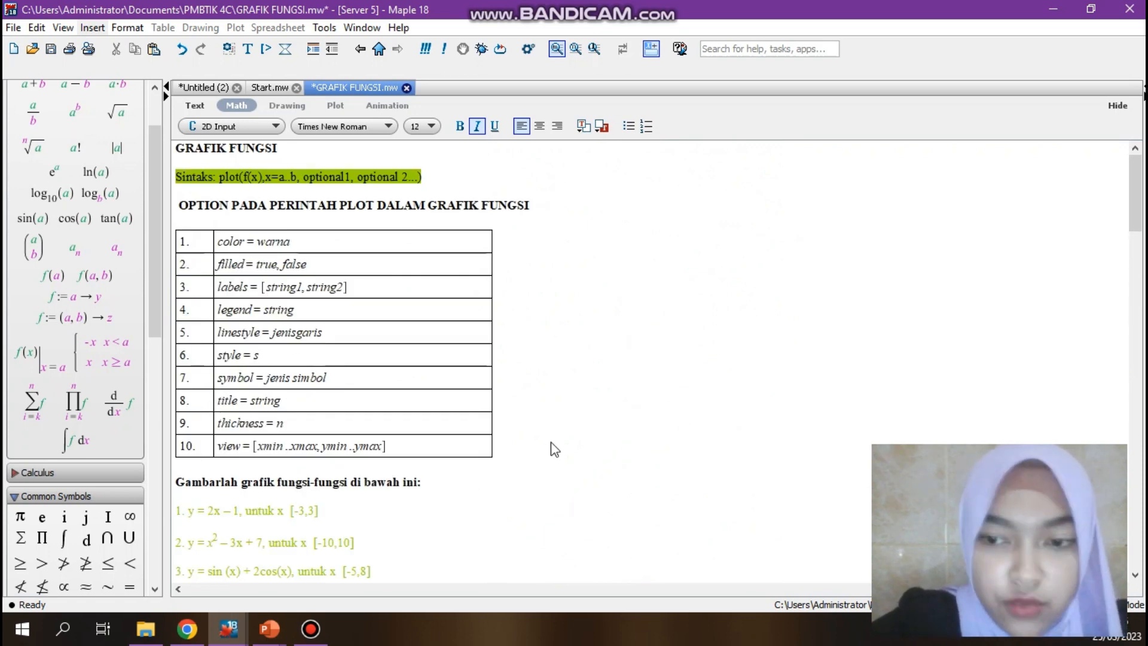
scroll(554, 448, "down", 20)
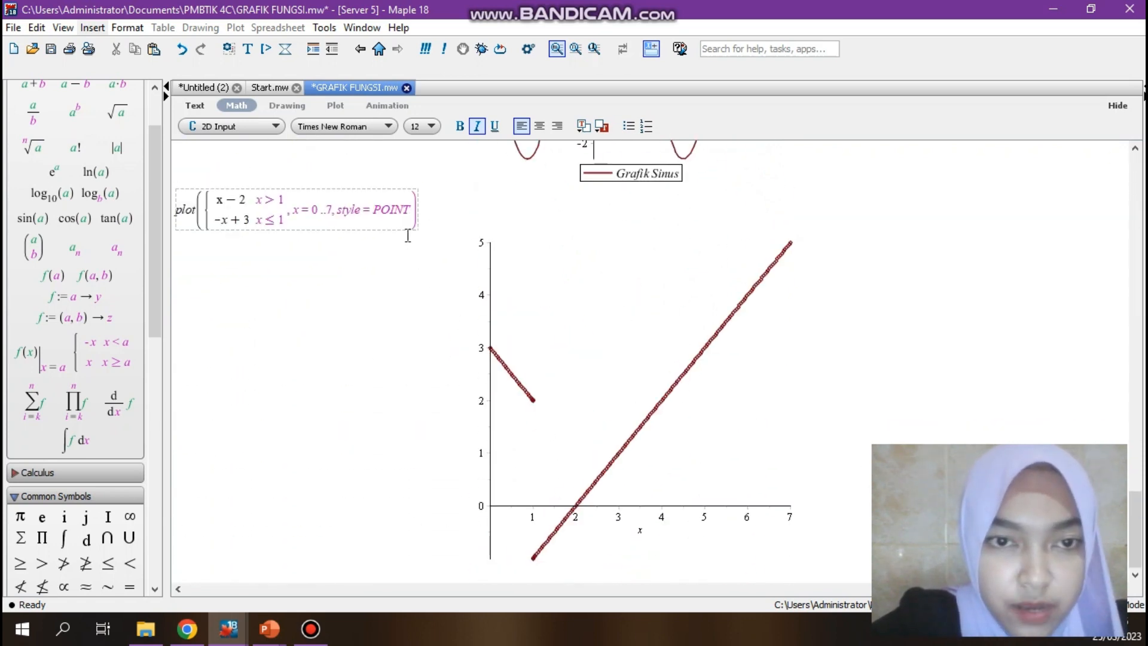
type(", ")
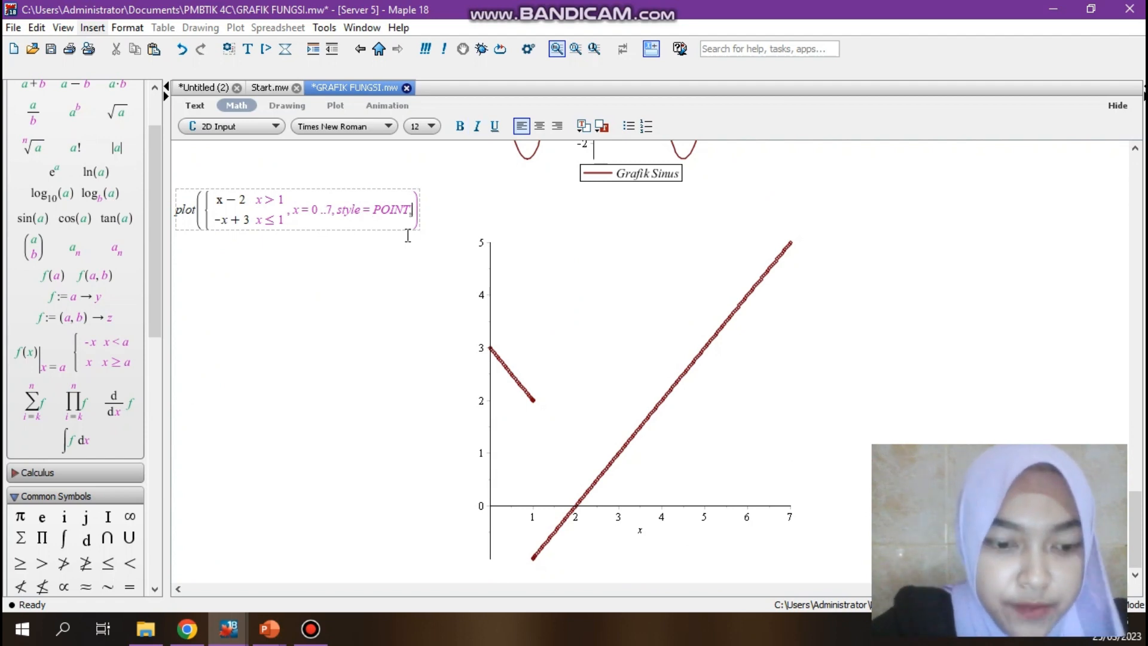
type("s")
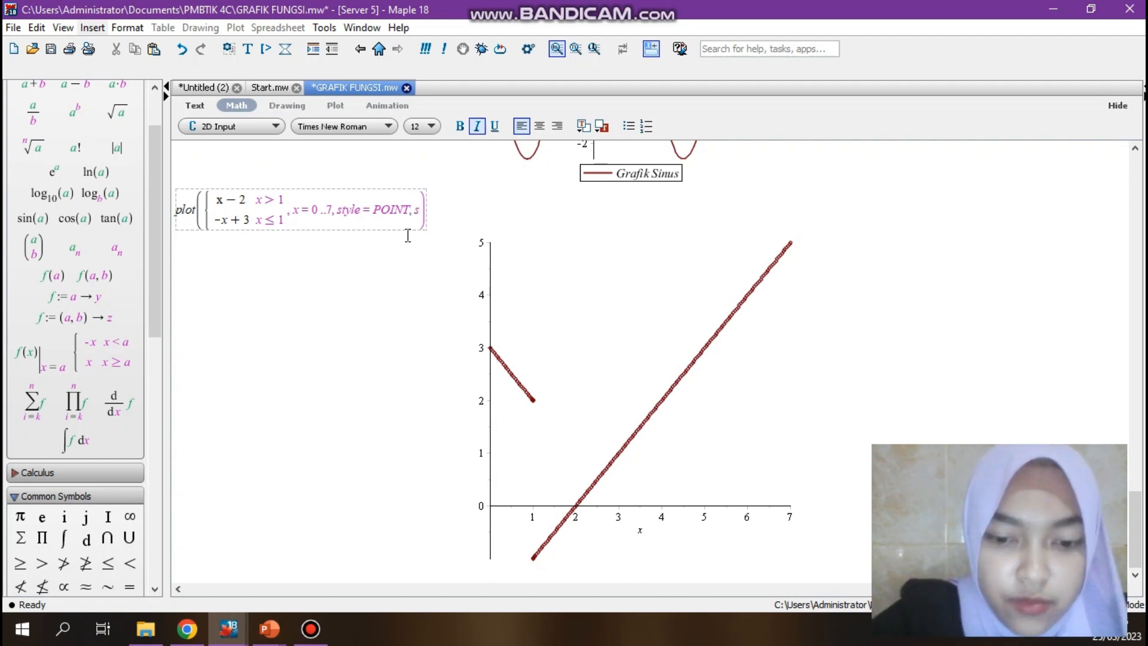
type("ymbol = ")
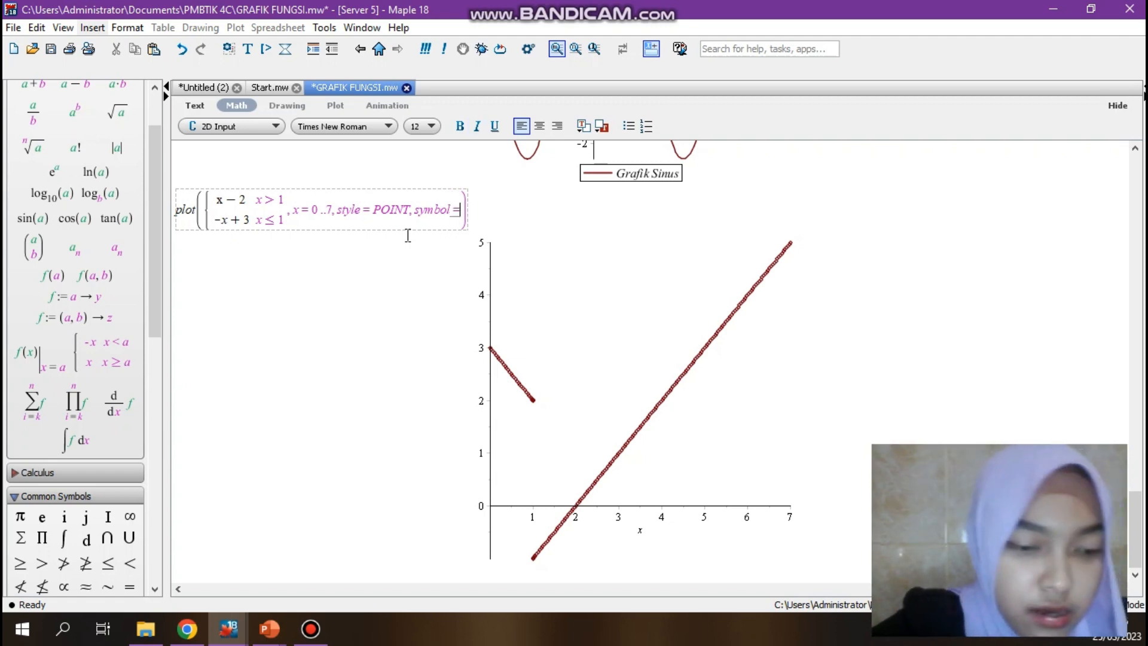
type("BOX")
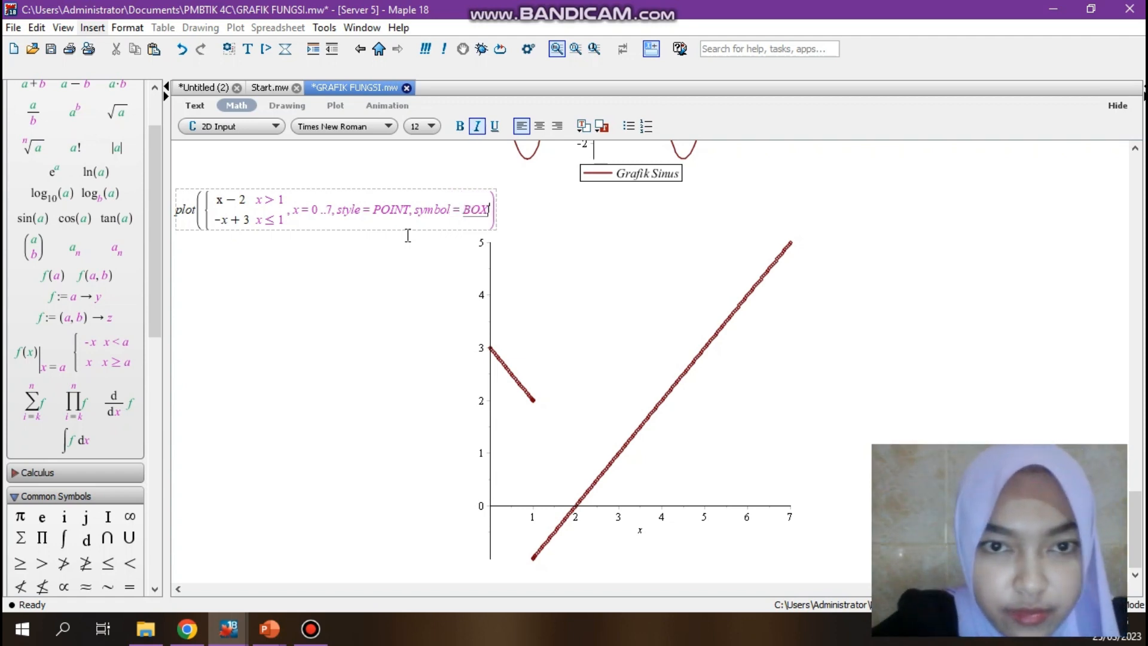
key("Right")
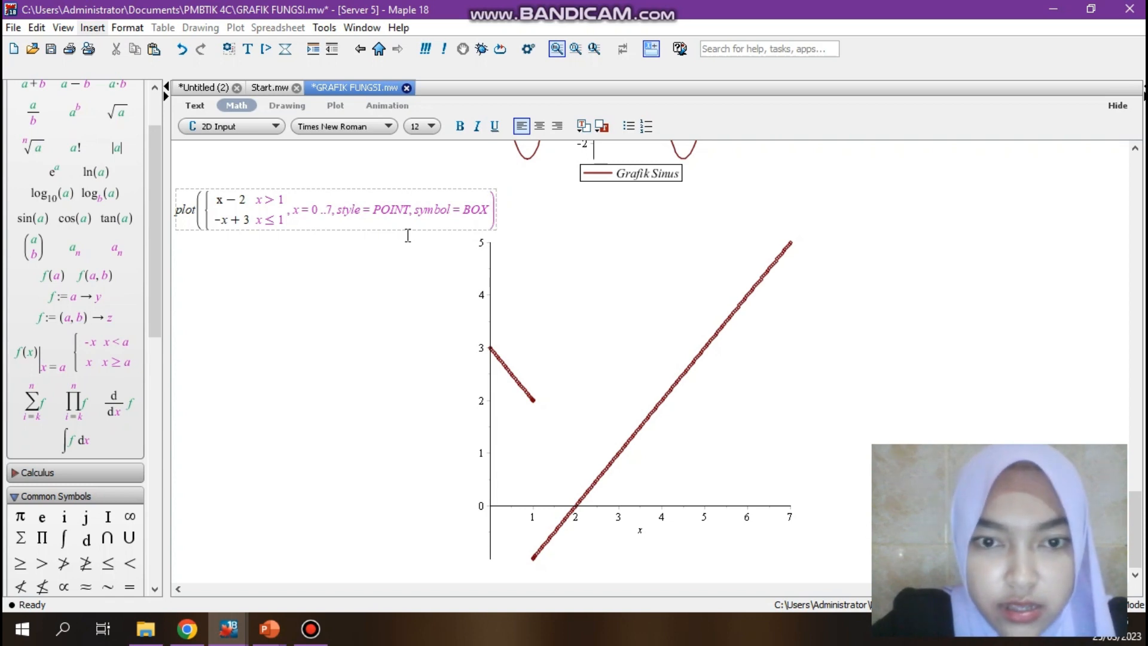
key("Return")
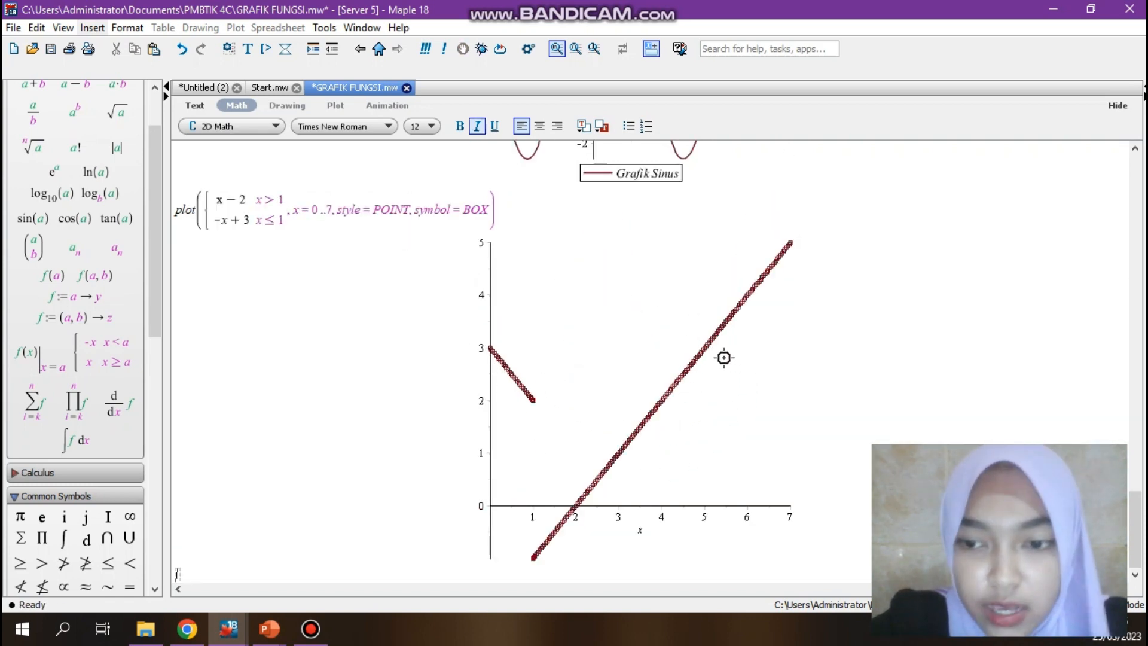
Begin a lowercase title option with an opening quotation mark in the x^2-3x+7 plot command, after filled = true
scroll(482, 355, "up", 10)
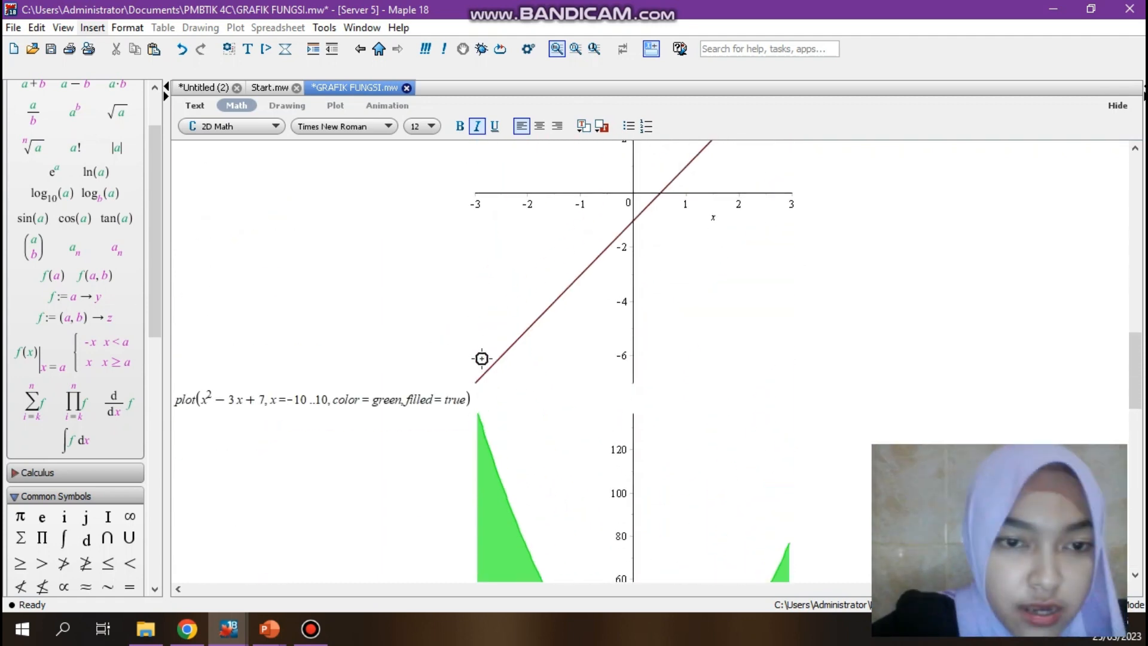
scroll(482, 359, "up", 10)
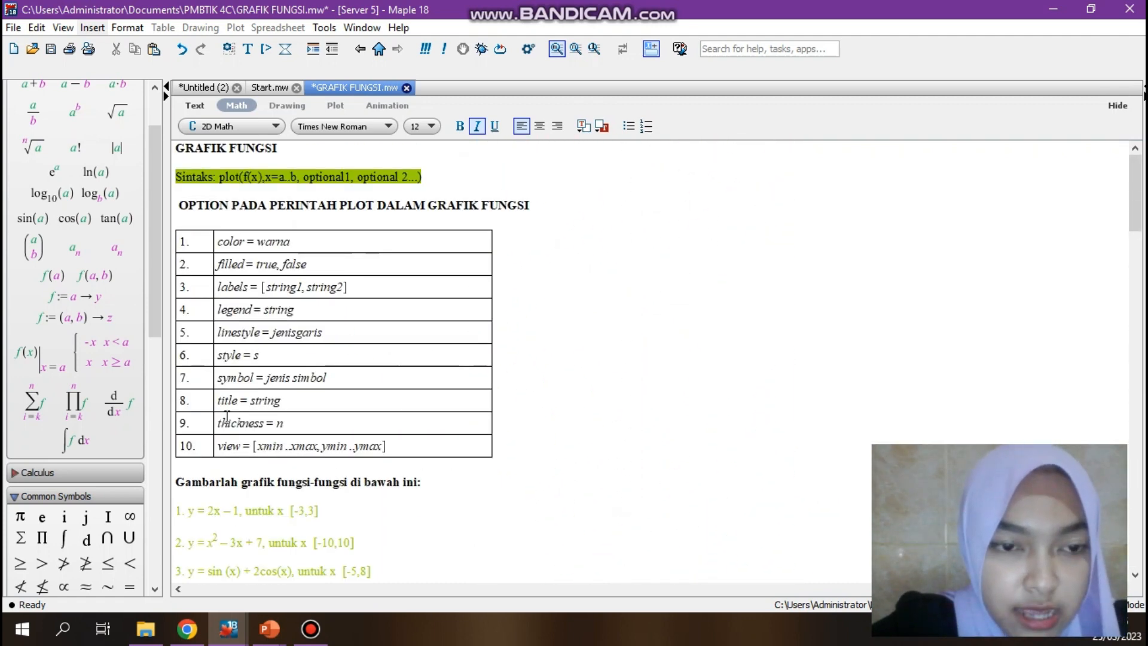
scroll(569, 494, "down", 5)
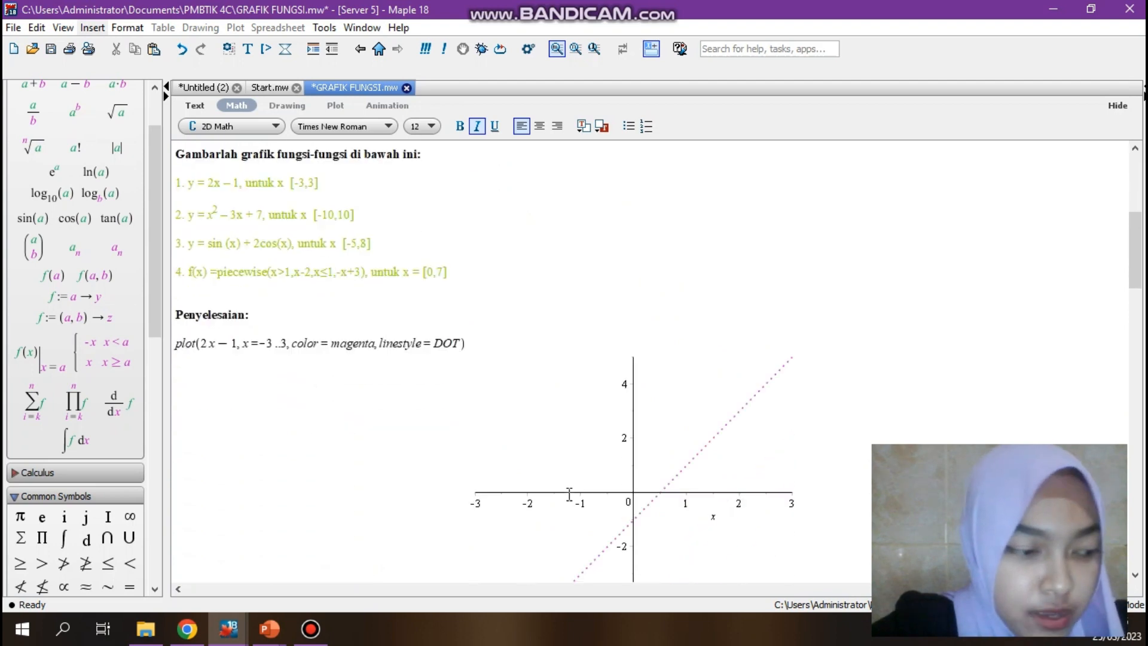
scroll(569, 494, "down", 12)
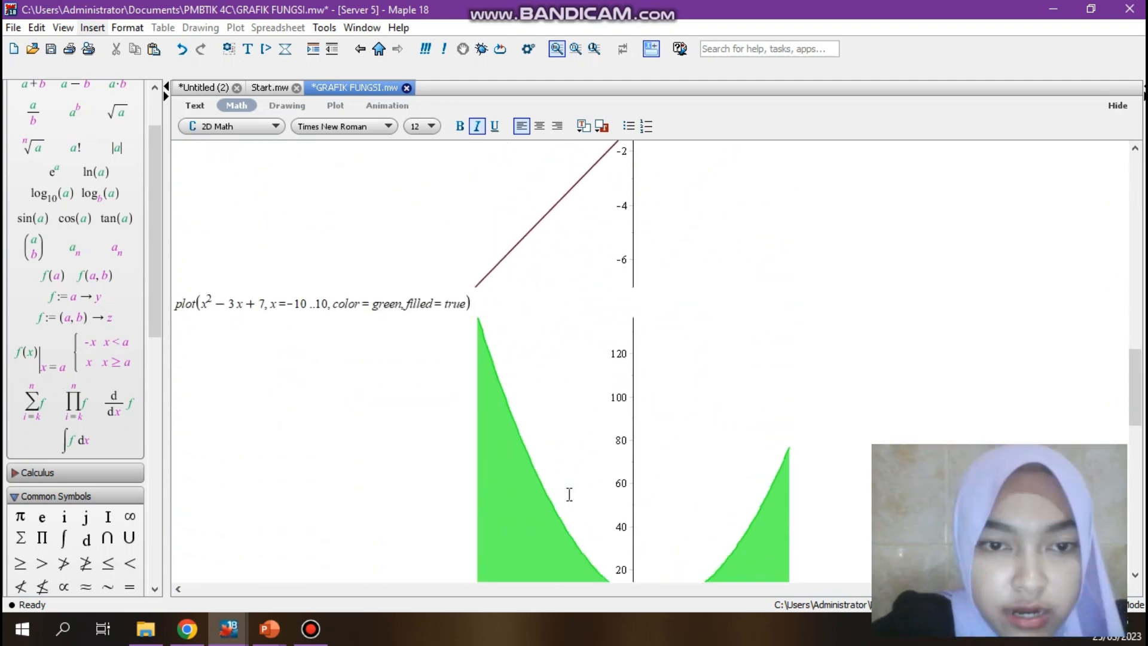
scroll(510, 358, "down", 1)
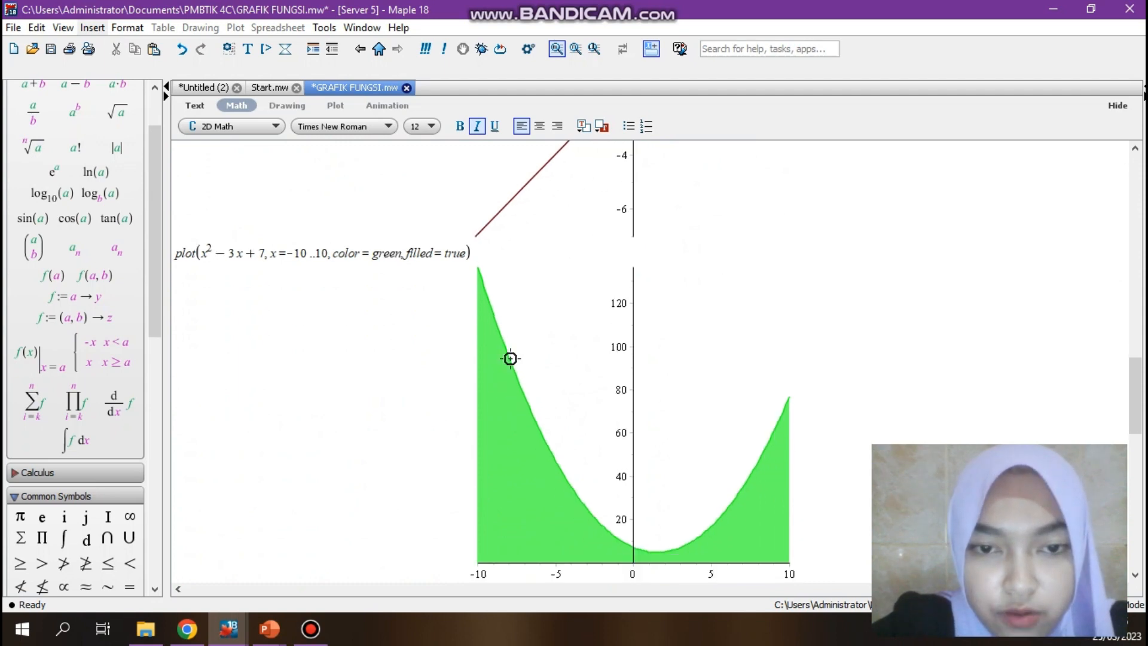
left_click(464, 253)
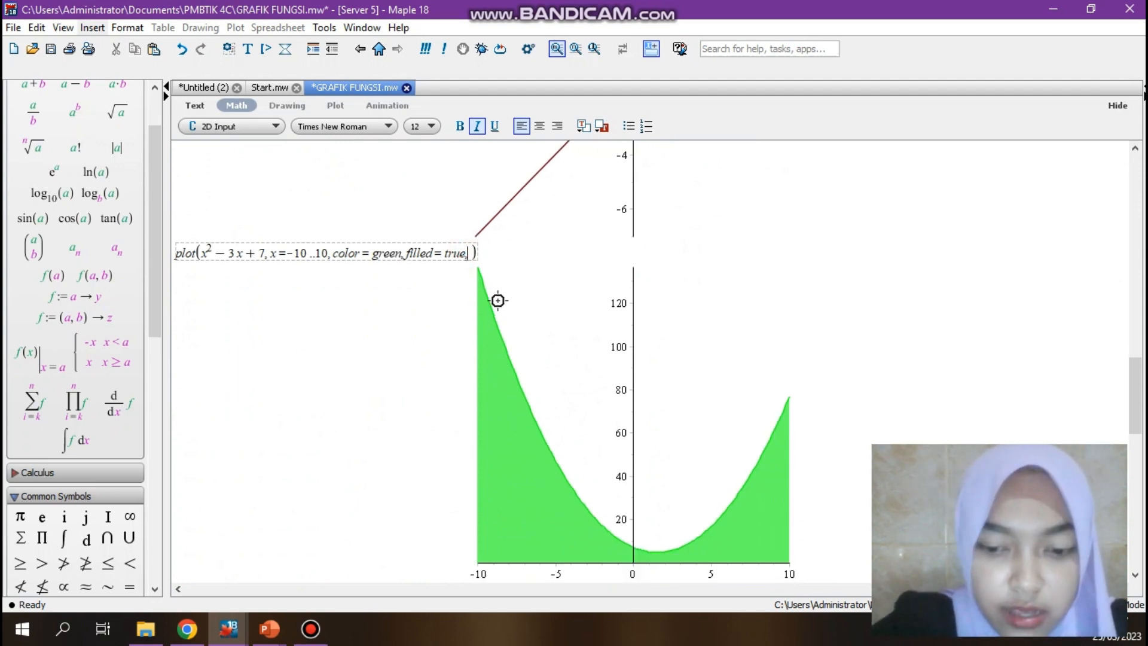
type(",TITLE")
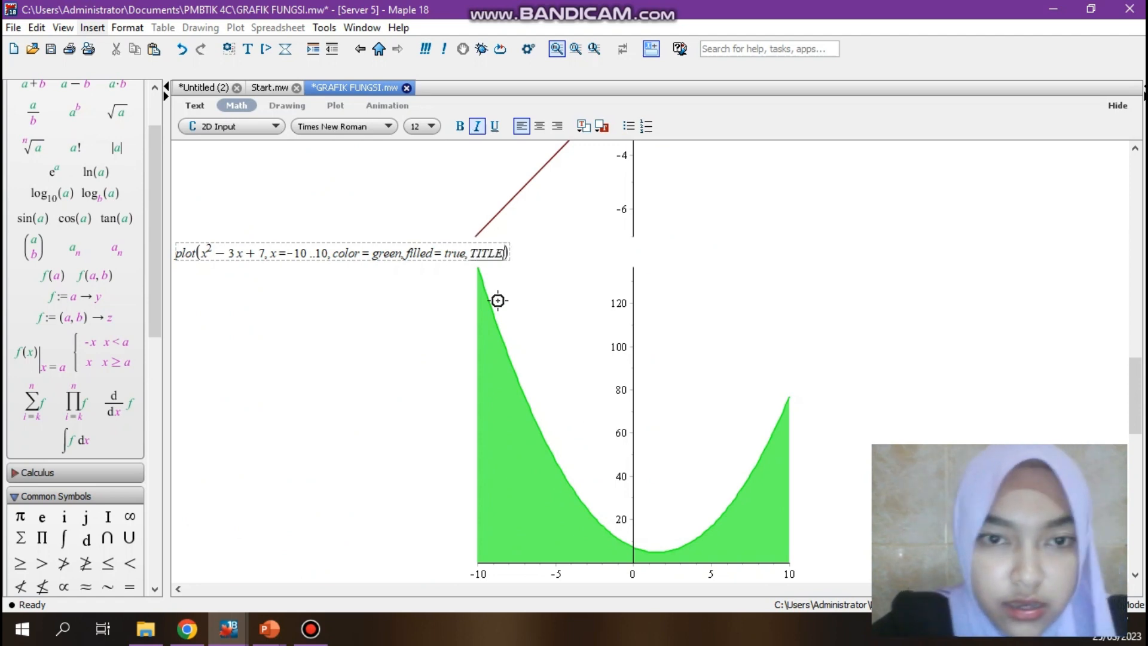
key("BackSpace")
key("BackSpace")
key("BackSpace")
key("BackSpace")
key("BackSpace")
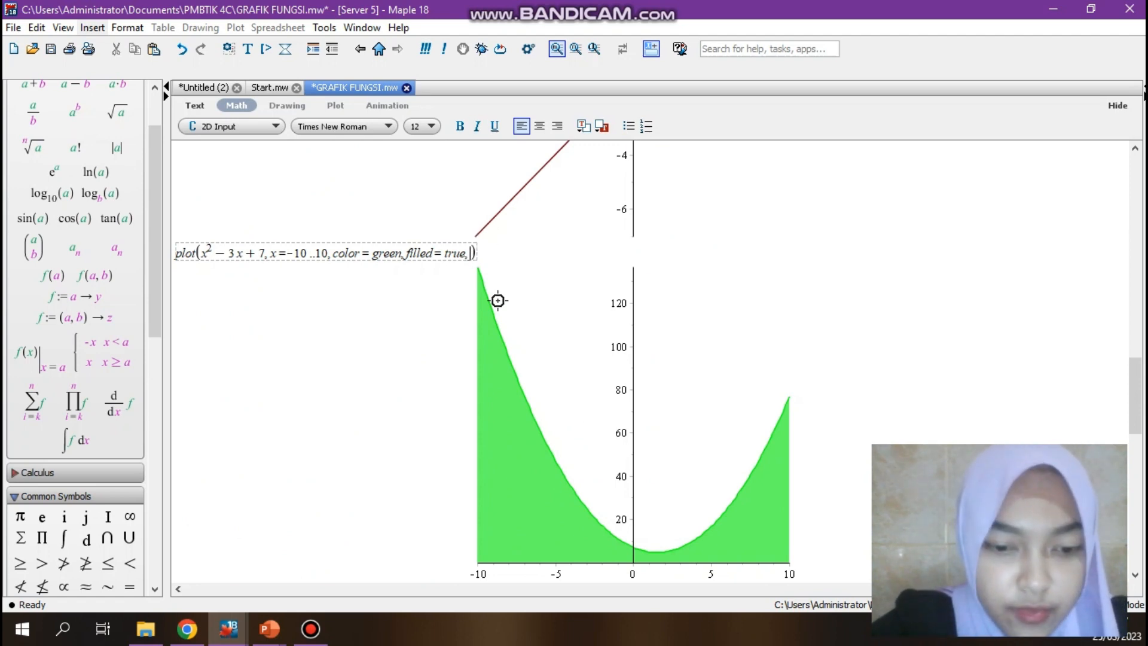
type("title ")
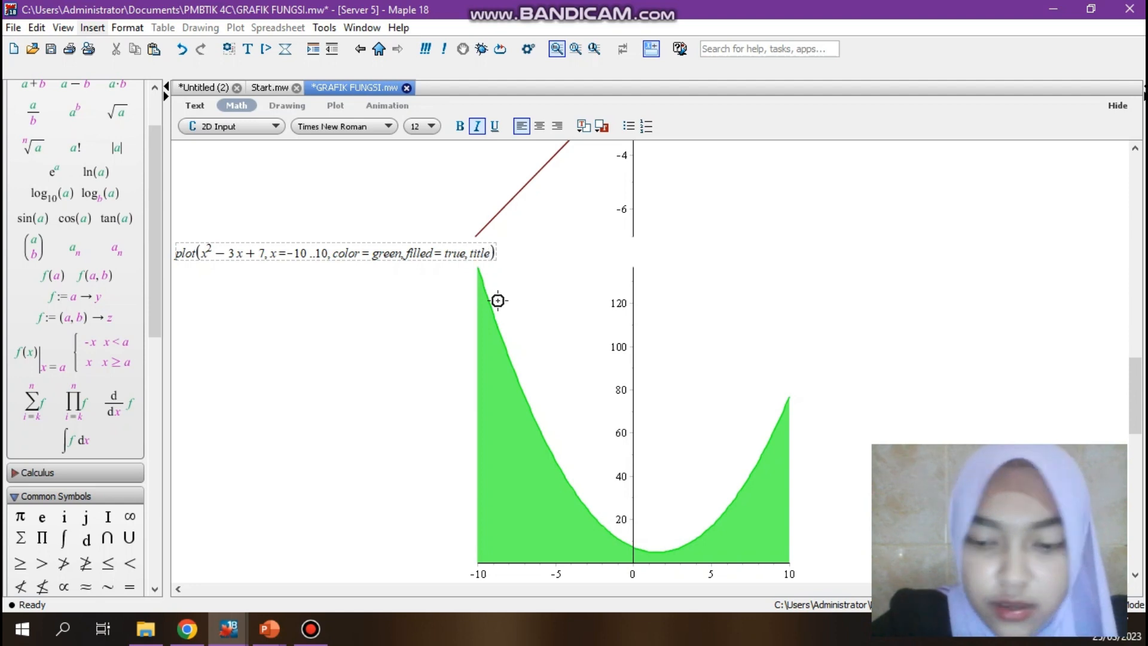
type("=\"")
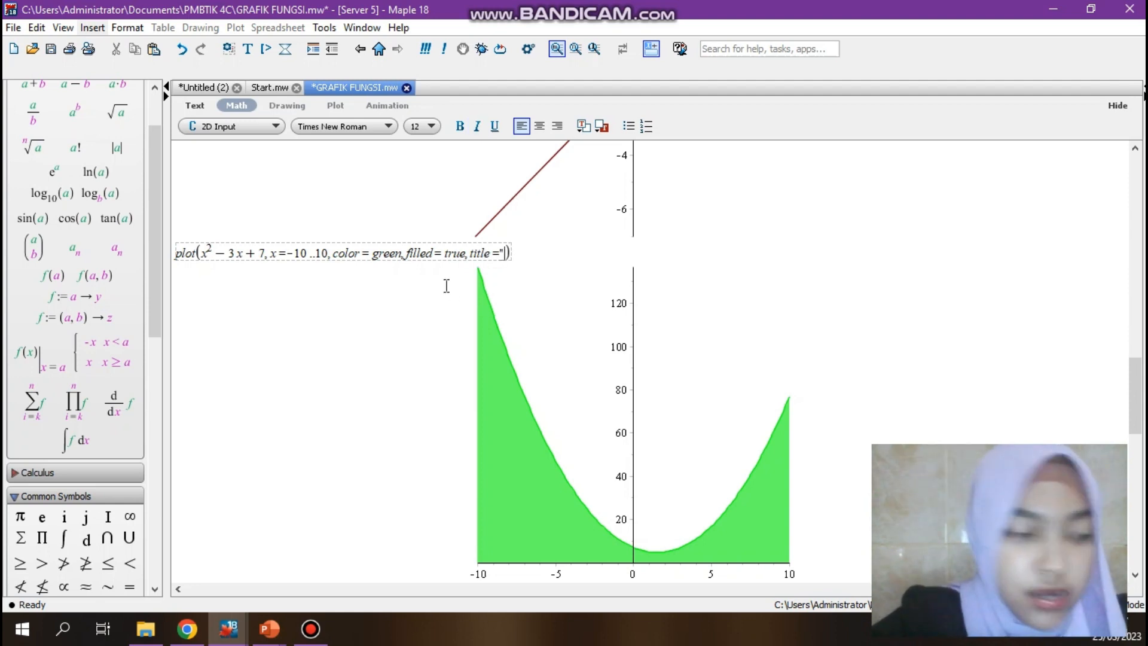
Enter Grafik Fungsi y= as the start of the title text in the x^2-3x+7 plot command
type("Grafik")
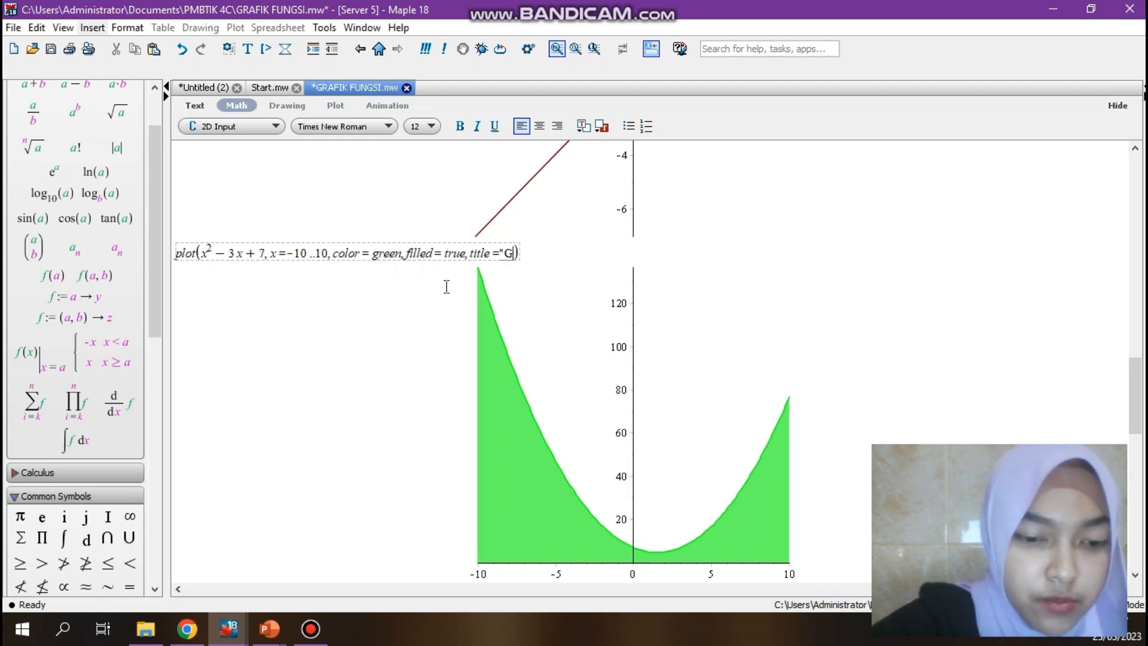
type(" Fungs")
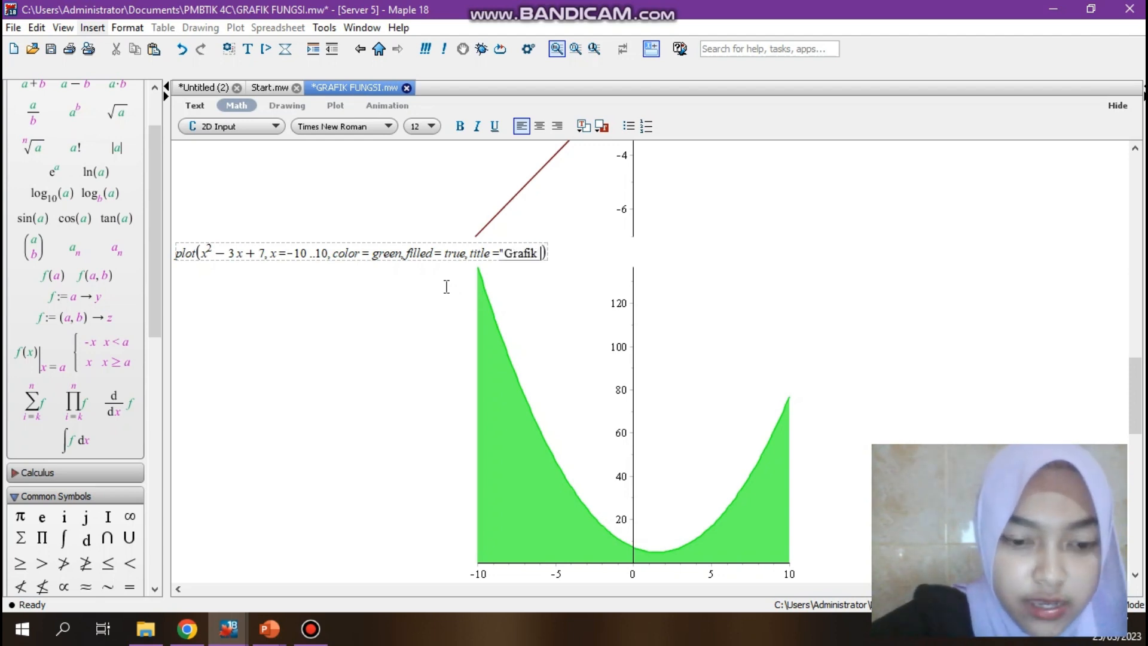
type("i ")
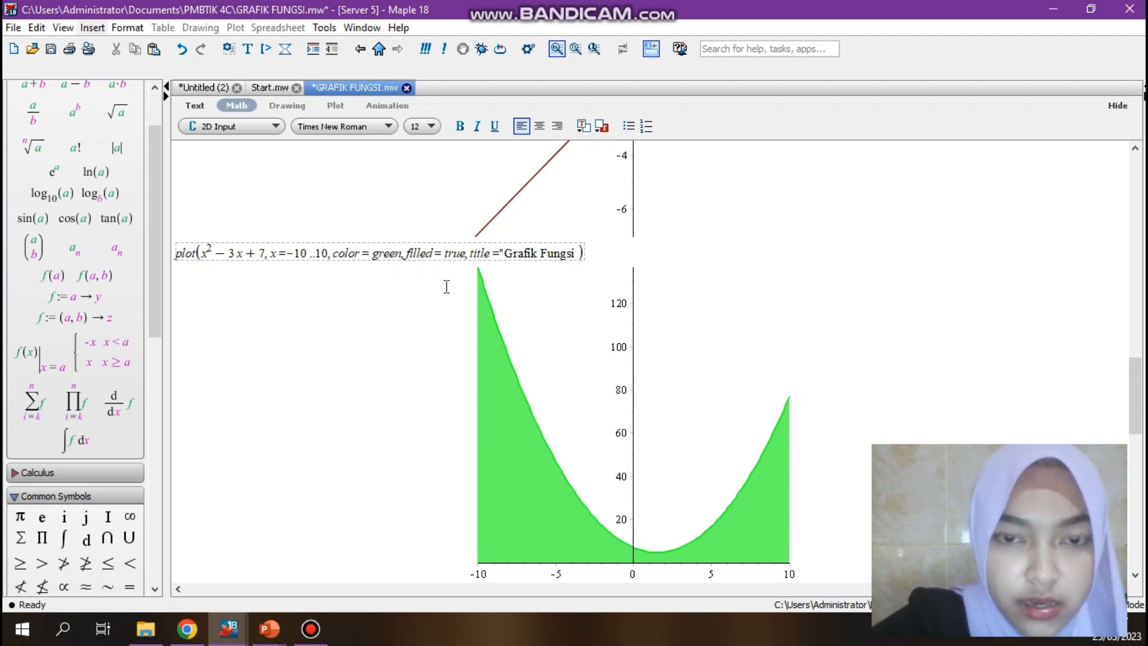
type("y=")
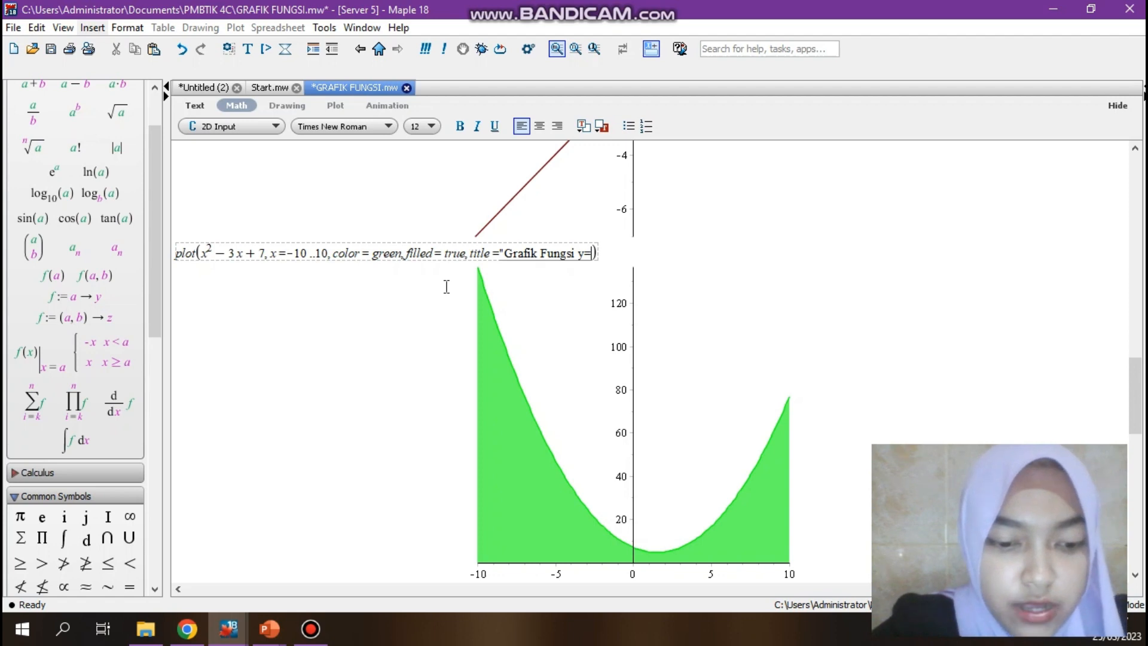
type("x^2")
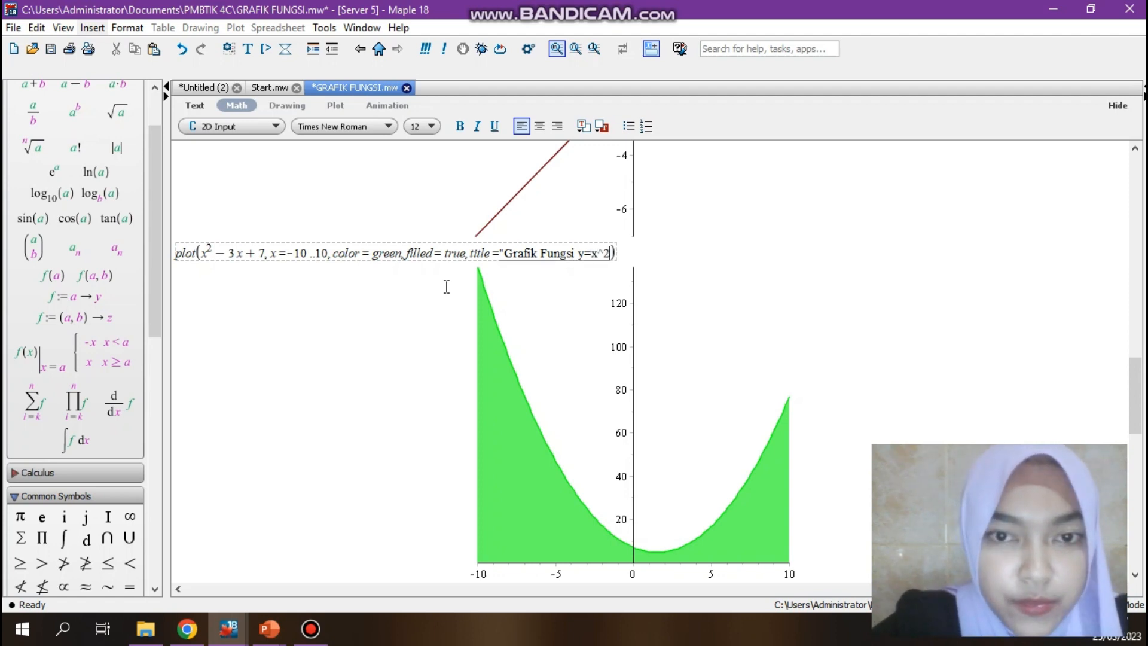
key("BackSpace")
key("BackSpace")
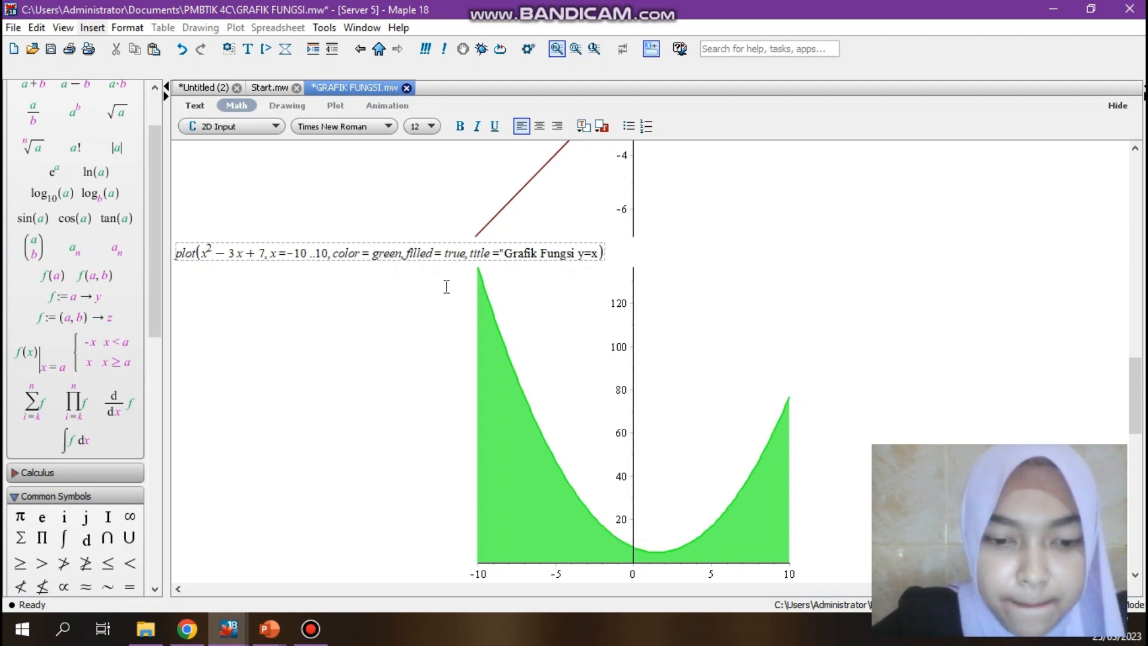
key("BackSpace")
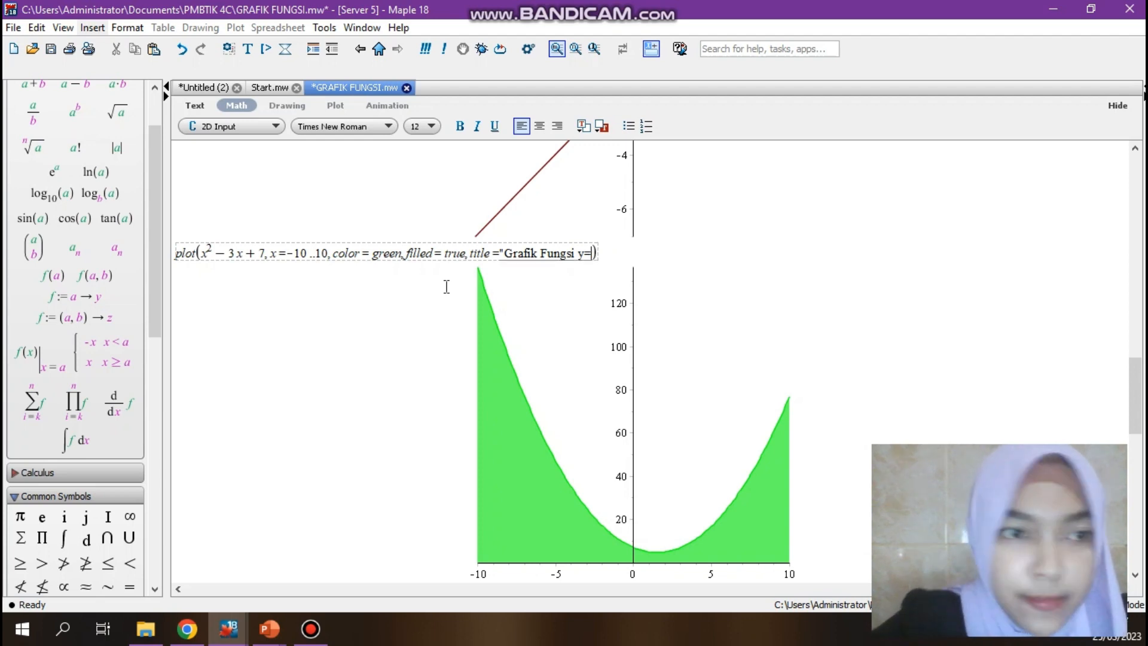
Complete the title string with x² − 3x + 7, using a real superscript exponent and a closing quotation mark, and re-execute the plot command
left_click(71, 118)
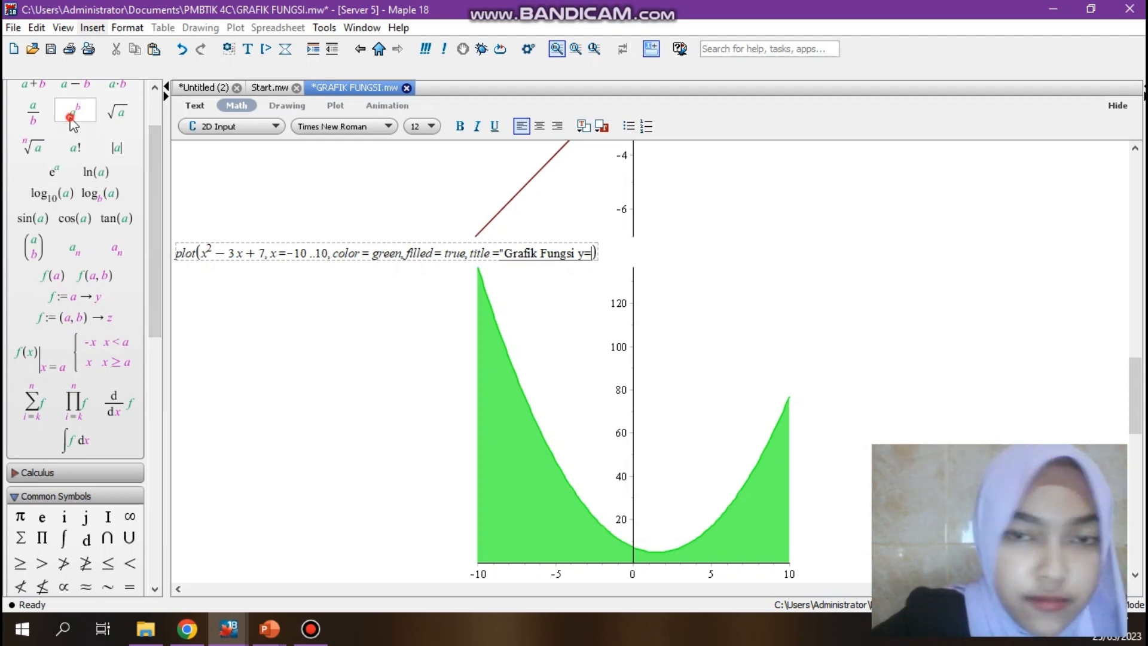
type("x")
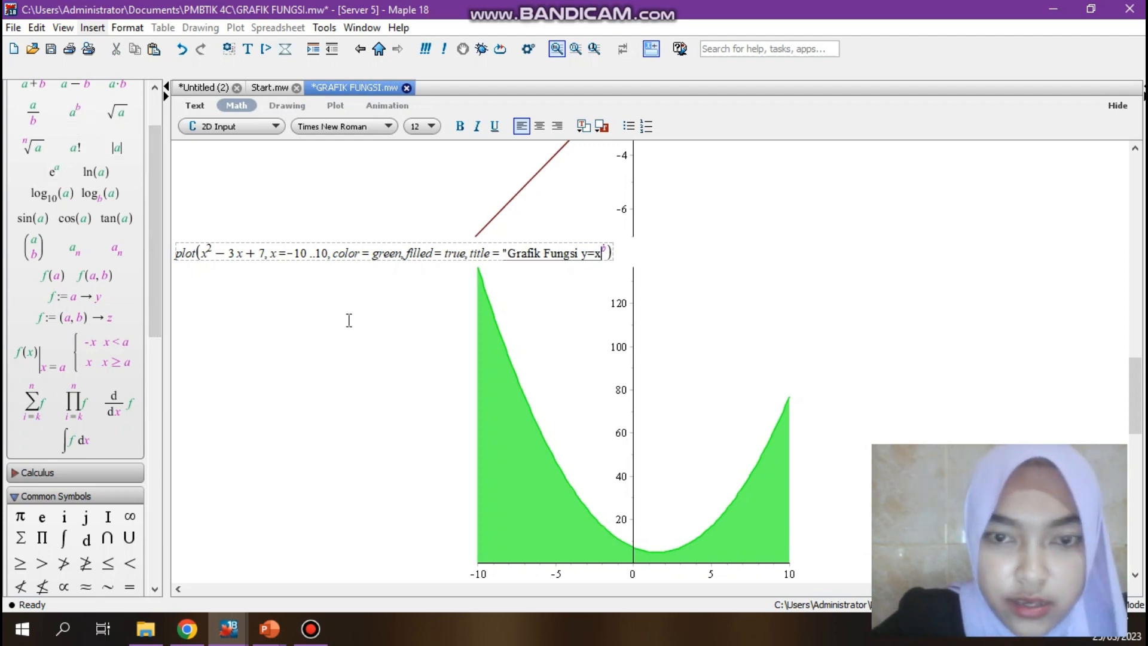
key("Tab")
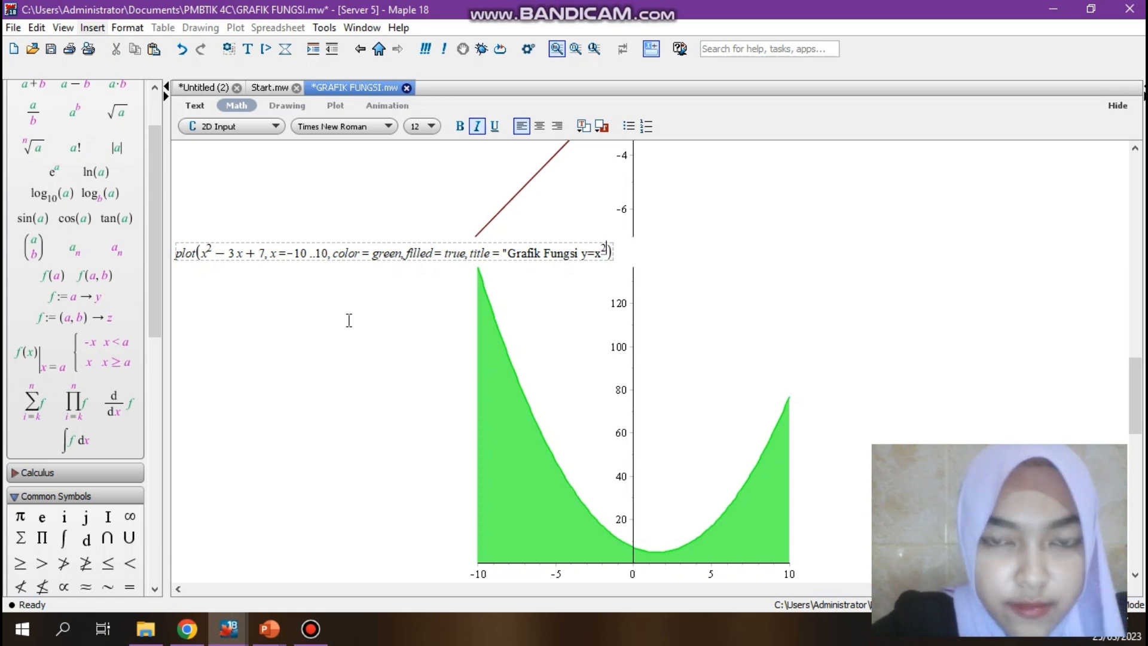
type("2")
key("Right")
type("- ")
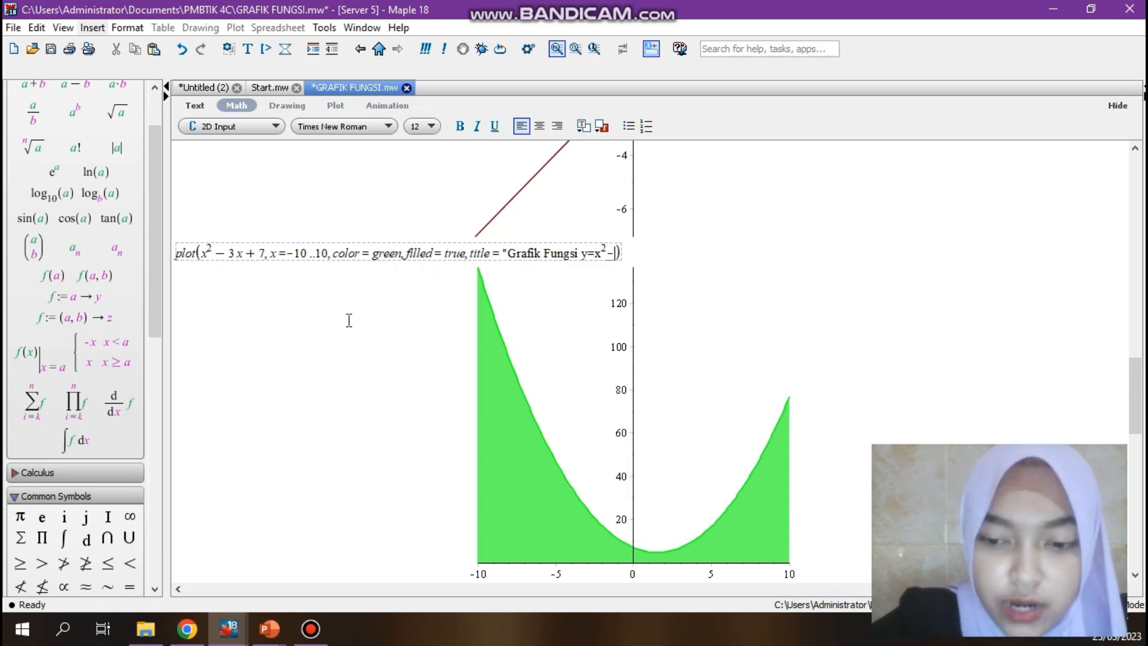
type("3 x ")
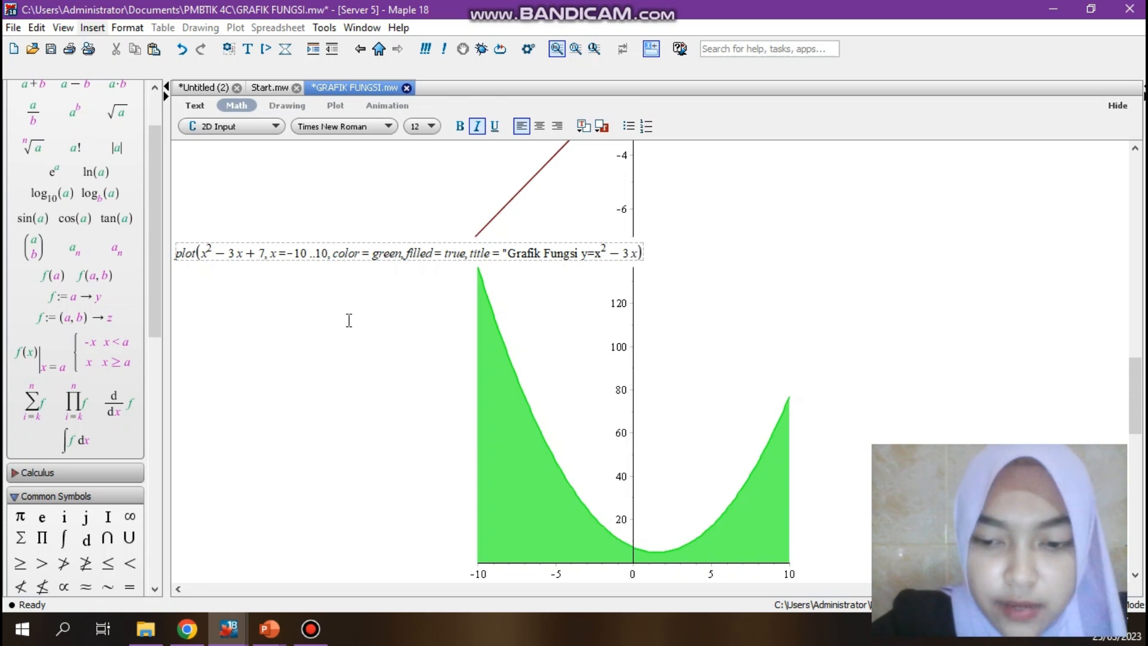
type("+ 7")
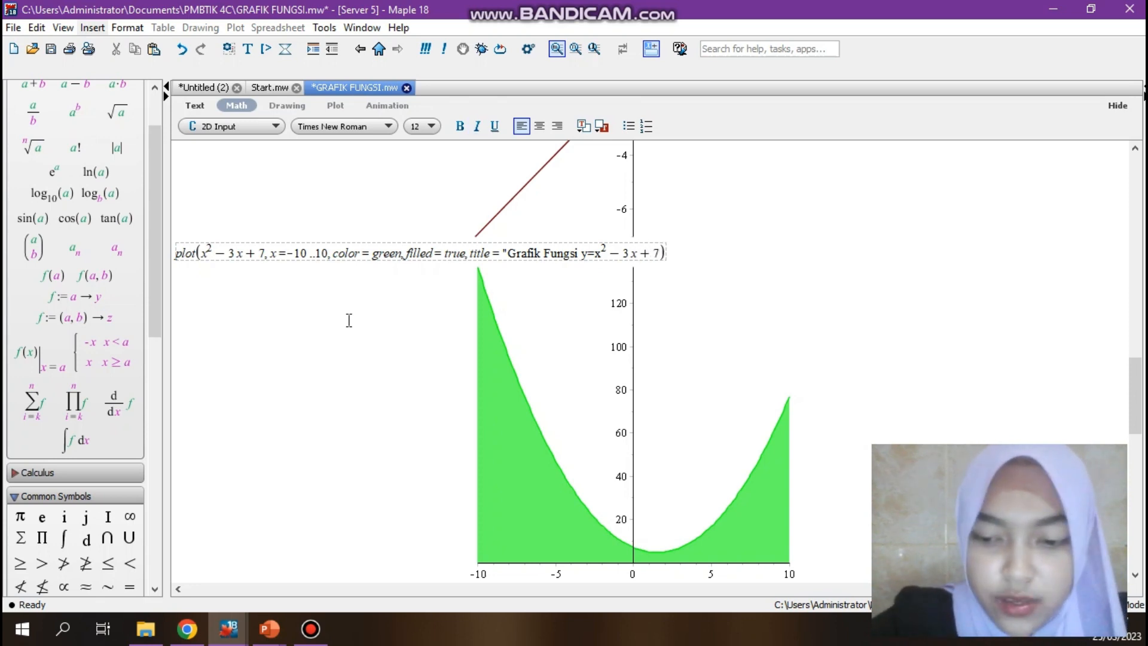
type("\"")
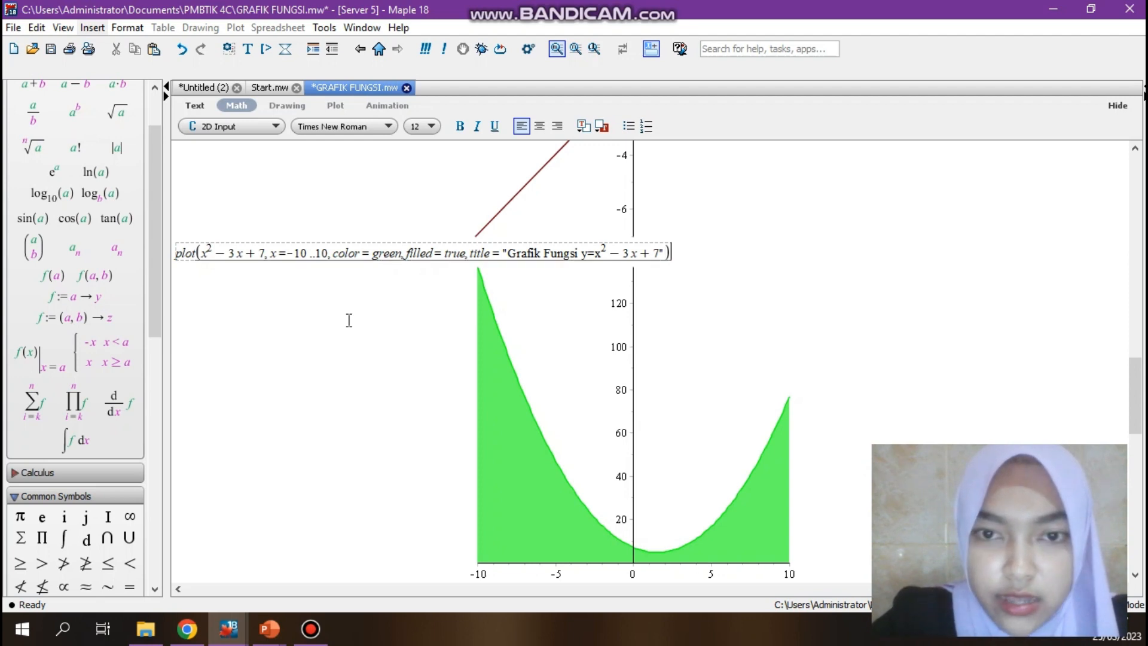
key("Return")
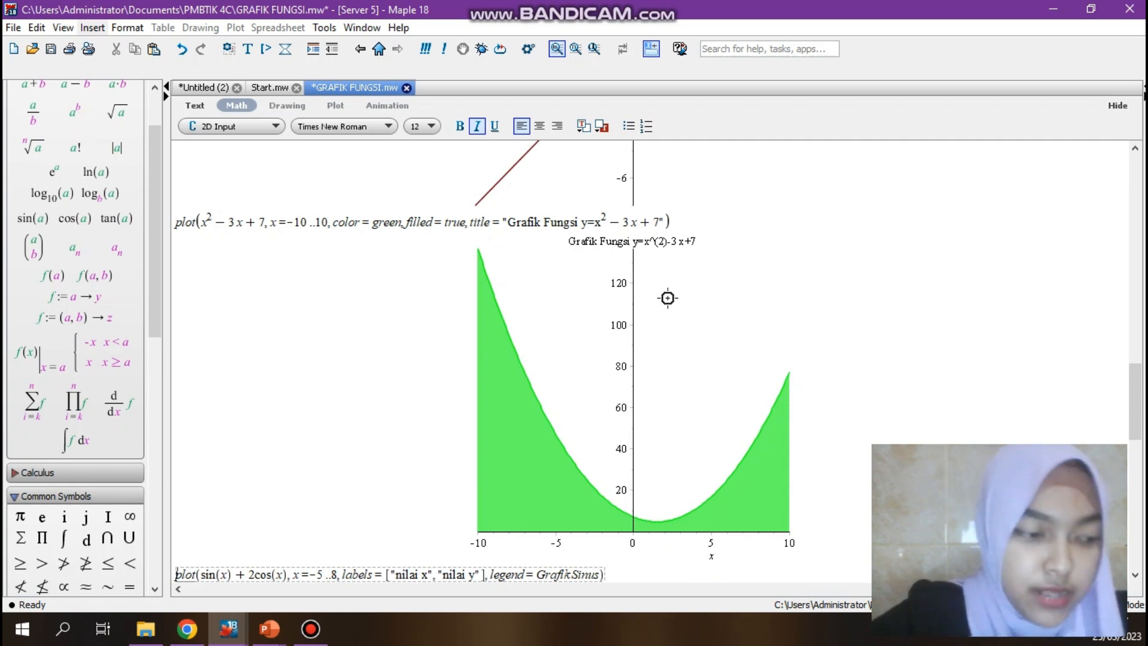
Add the option thickness = 9 after linestyle = DOT in the 2x-1 plot command and re-execute it
scroll(504, 307, "up", 15)
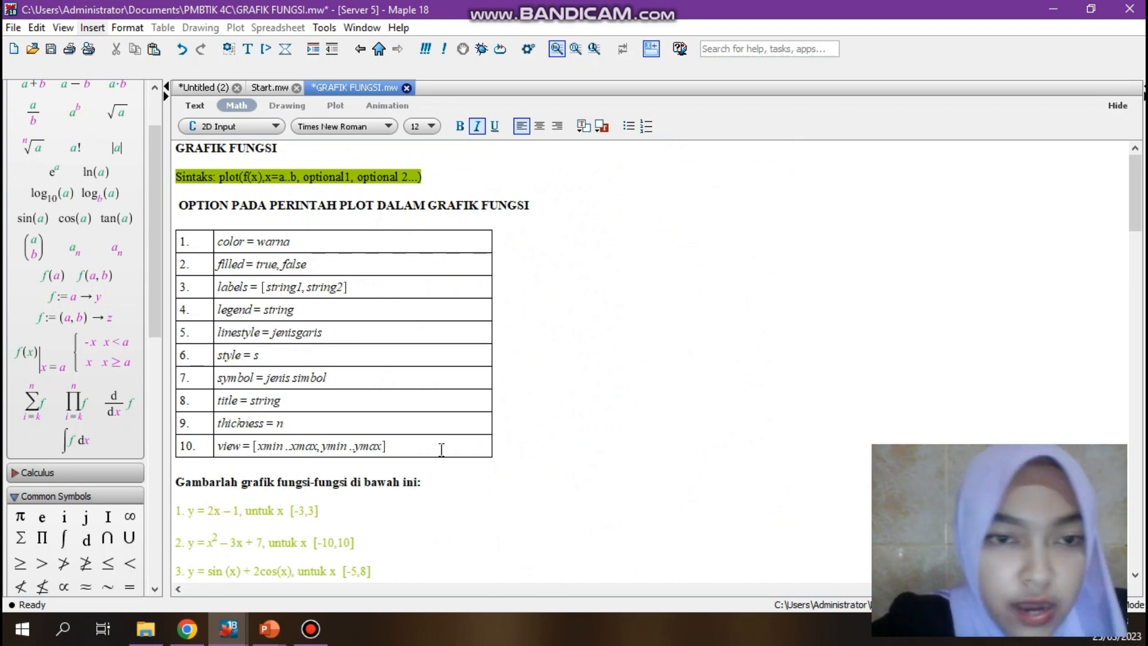
scroll(489, 428, "down", 6)
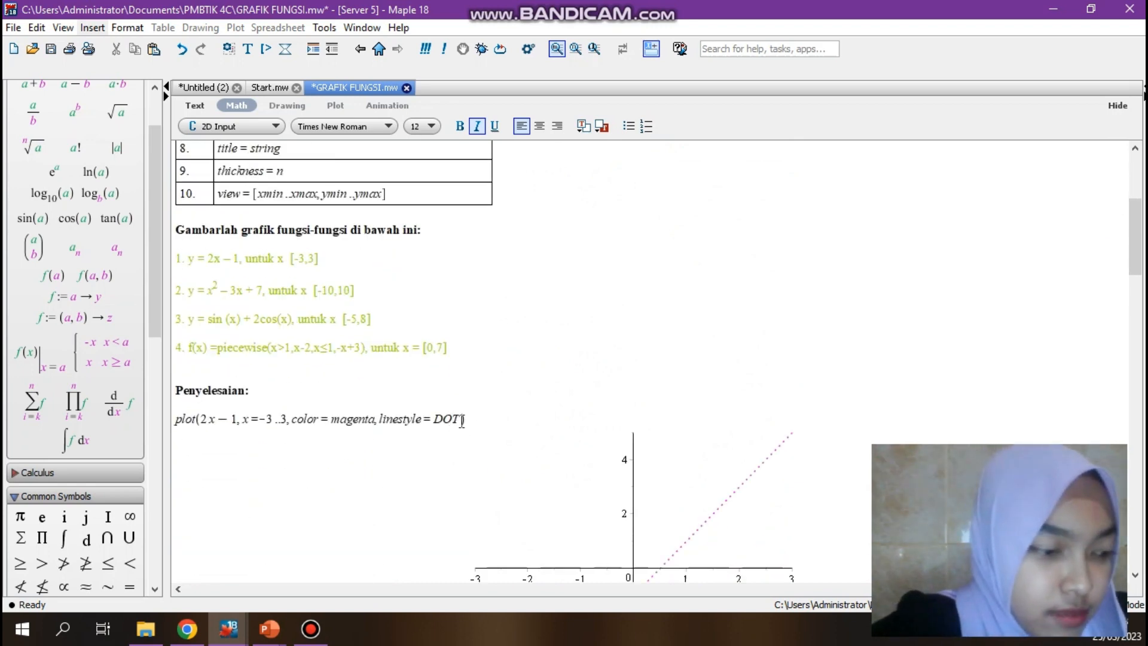
scroll(461, 420, "down", 3)
scroll(461, 421, "down", 1)
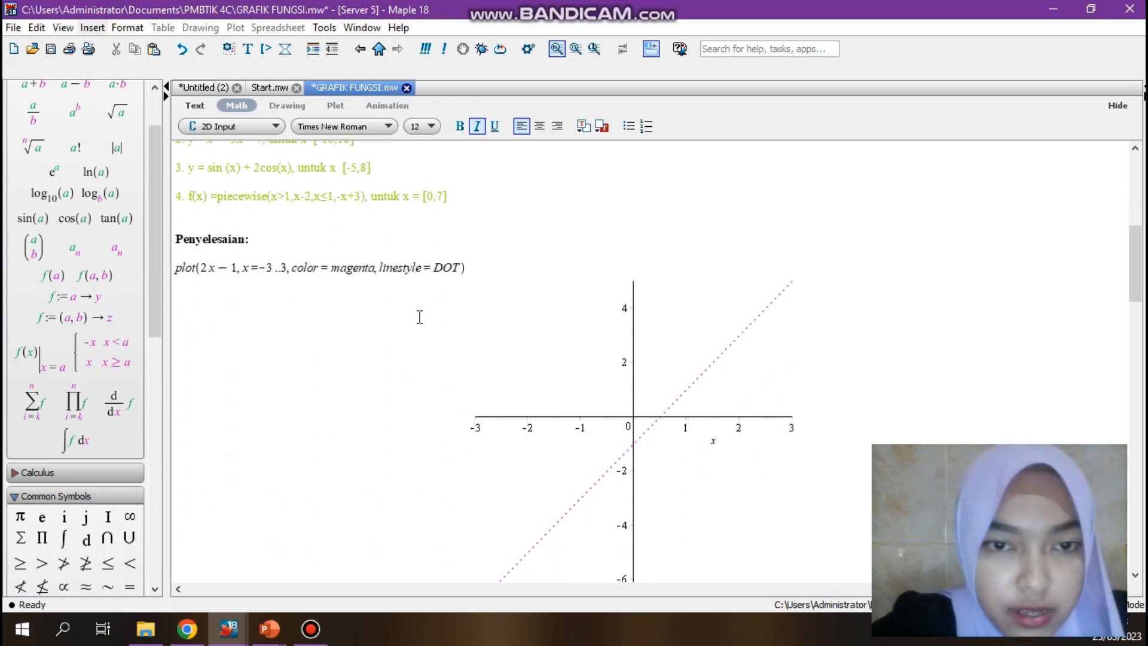
left_click(459, 265)
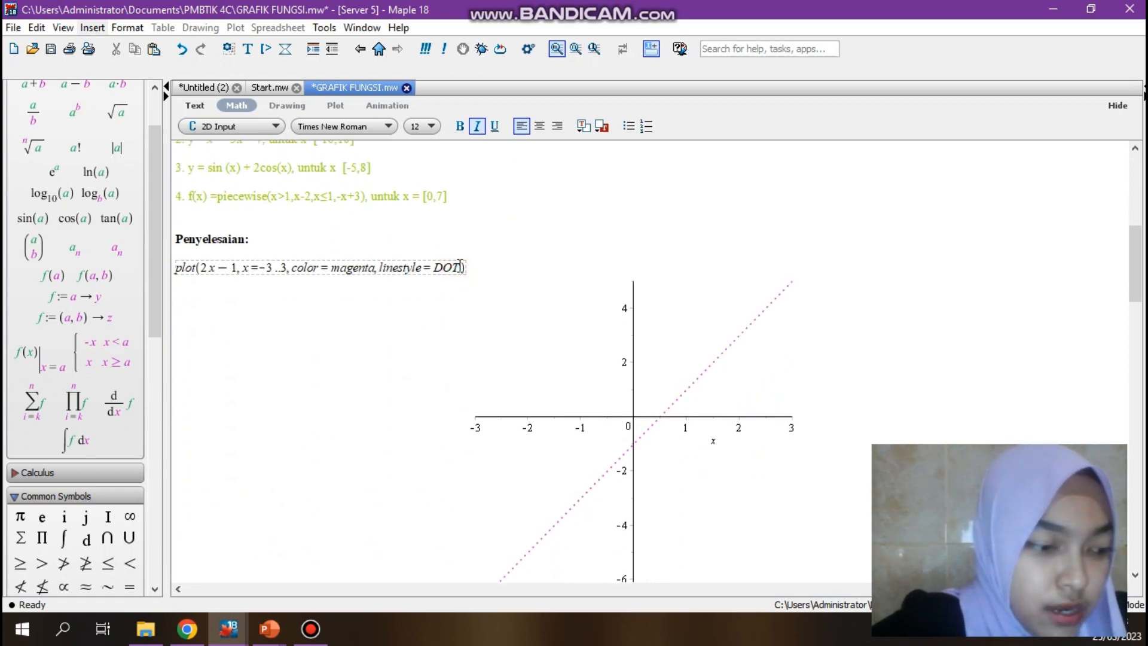
type(",")
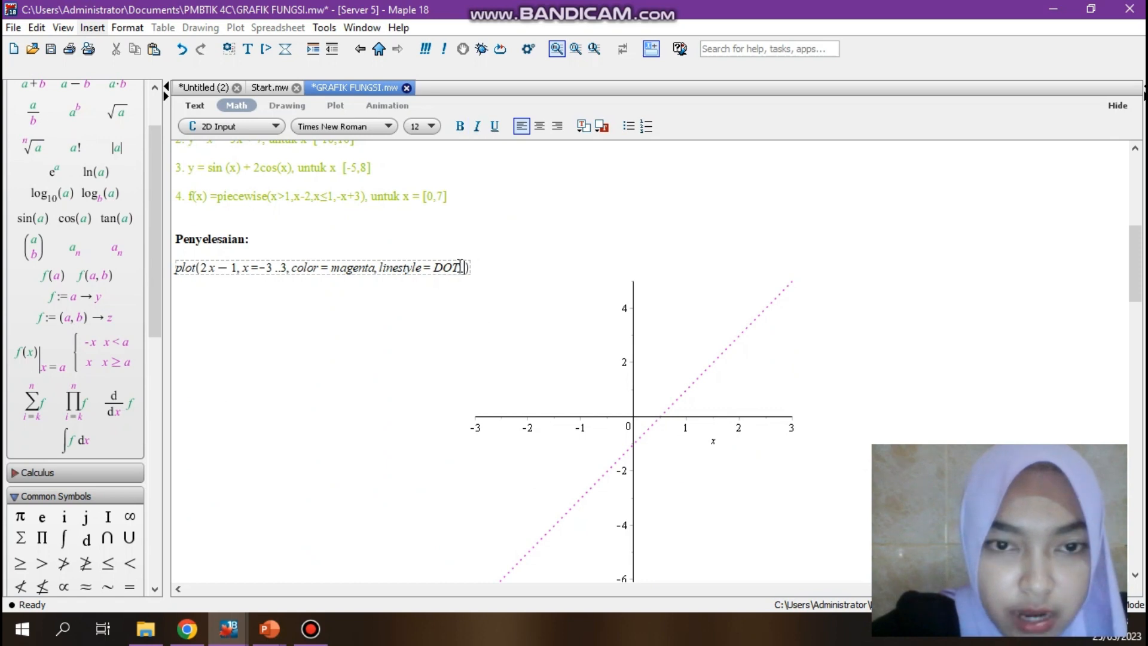
type("thickne")
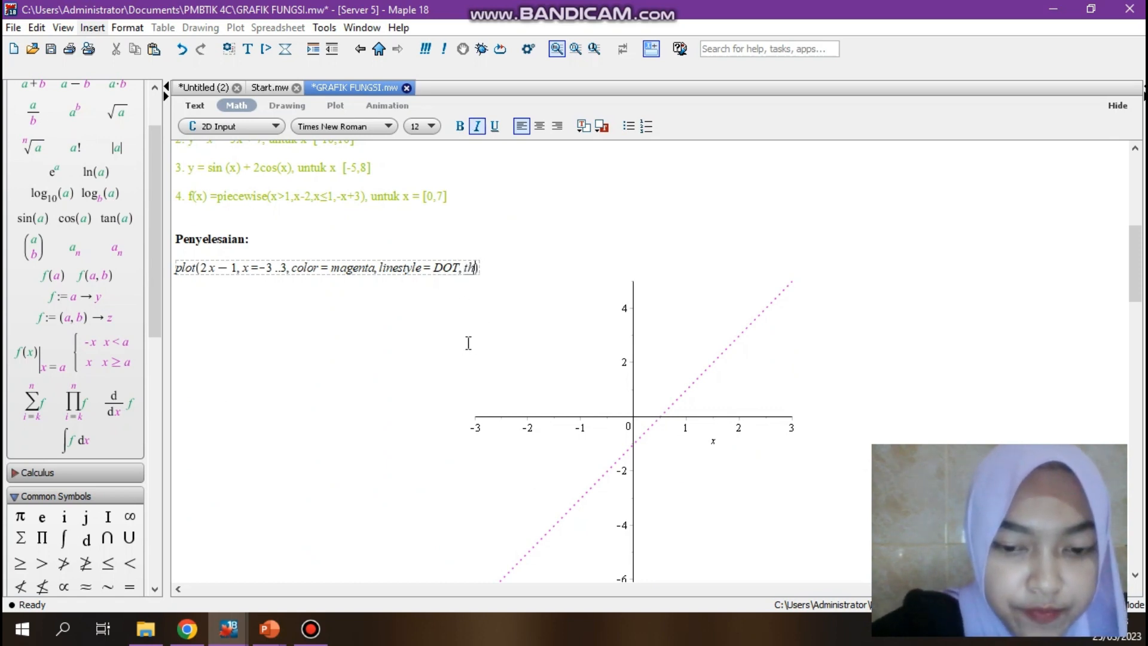
type("ss")
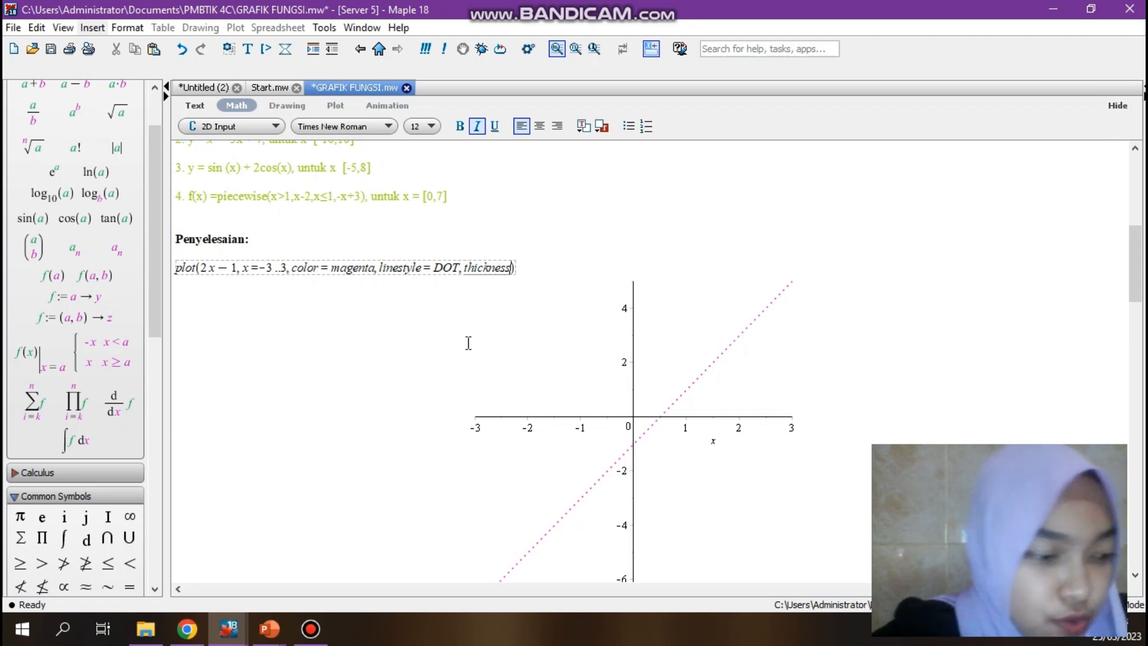
type("=4")
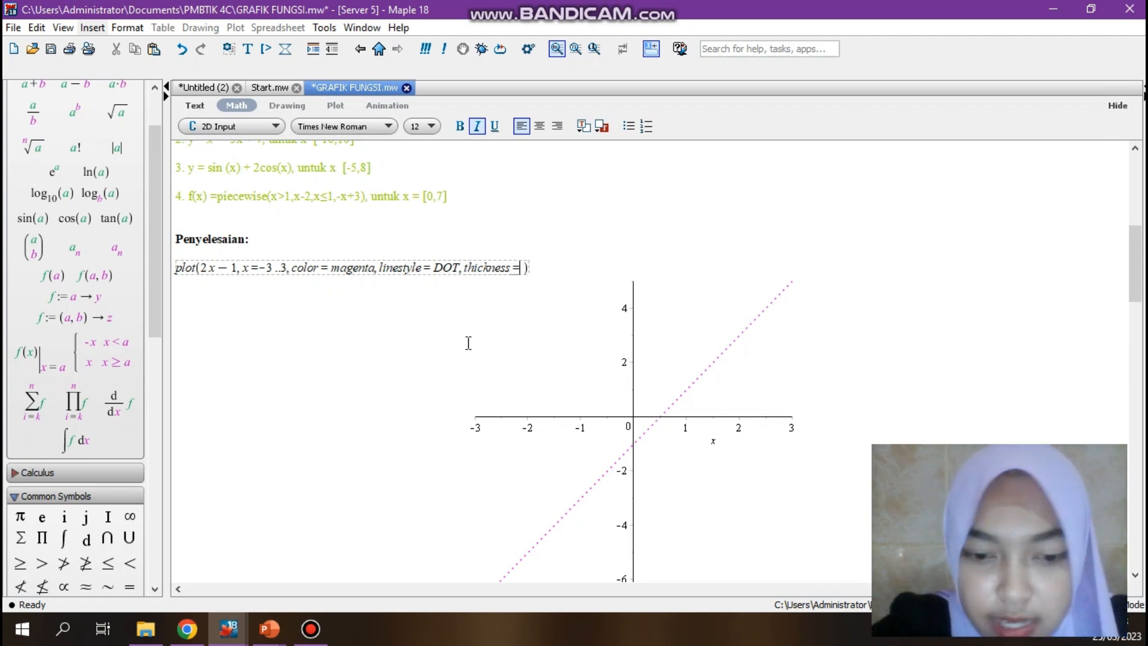
key("BackSpace")
type("9")
key("Right")
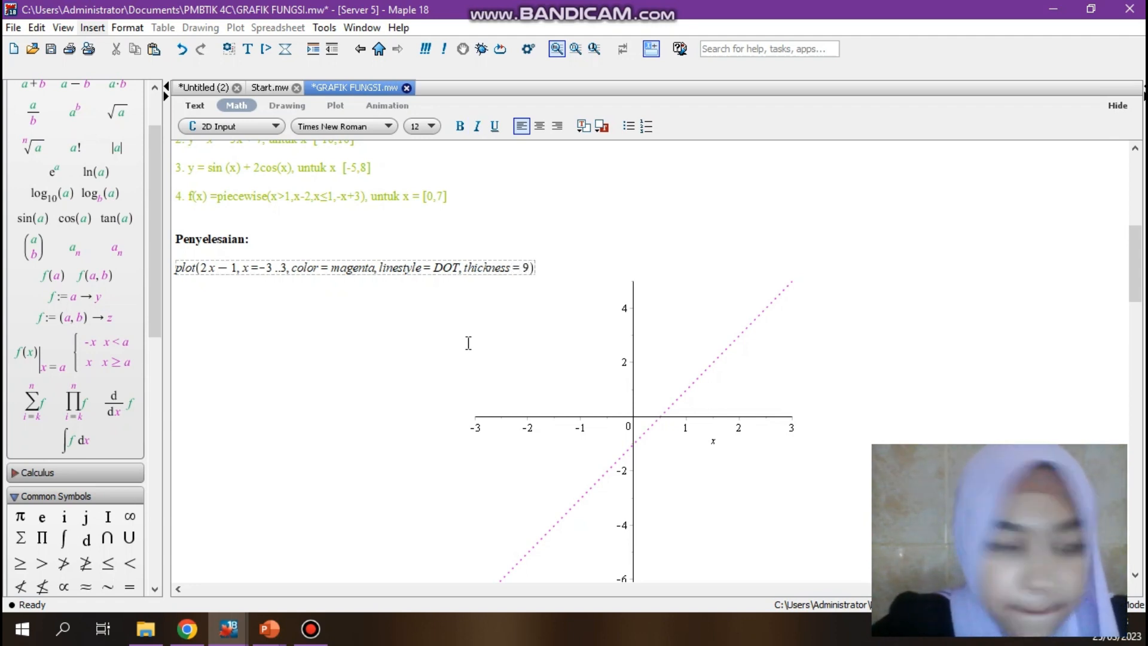
key("Return")
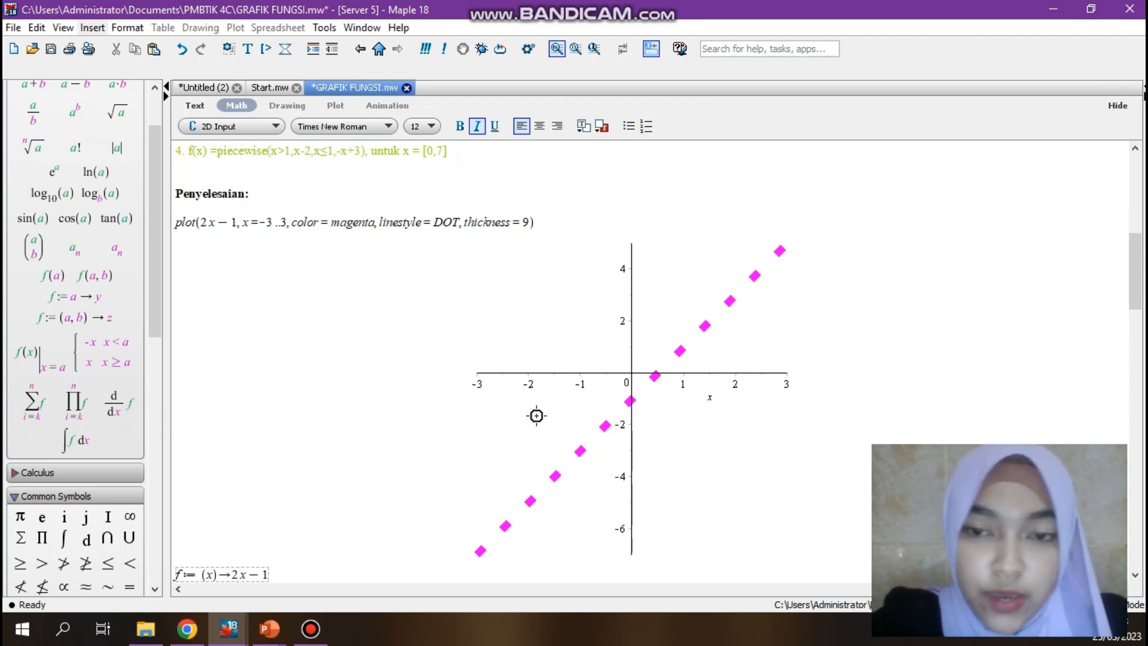
Start a view option with the x range -3..3 after the legend in the sin(x)+2cos(x) plot command
scroll(534, 426, "up", 3)
scroll(533, 426, "up", 5)
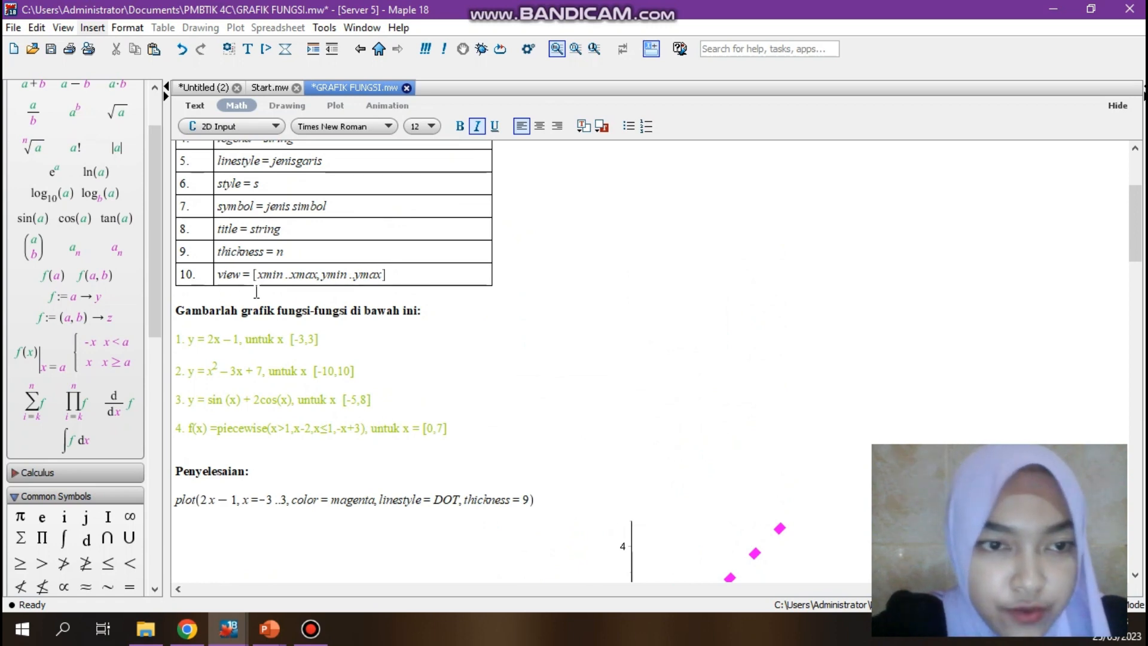
scroll(505, 367, "down", 2)
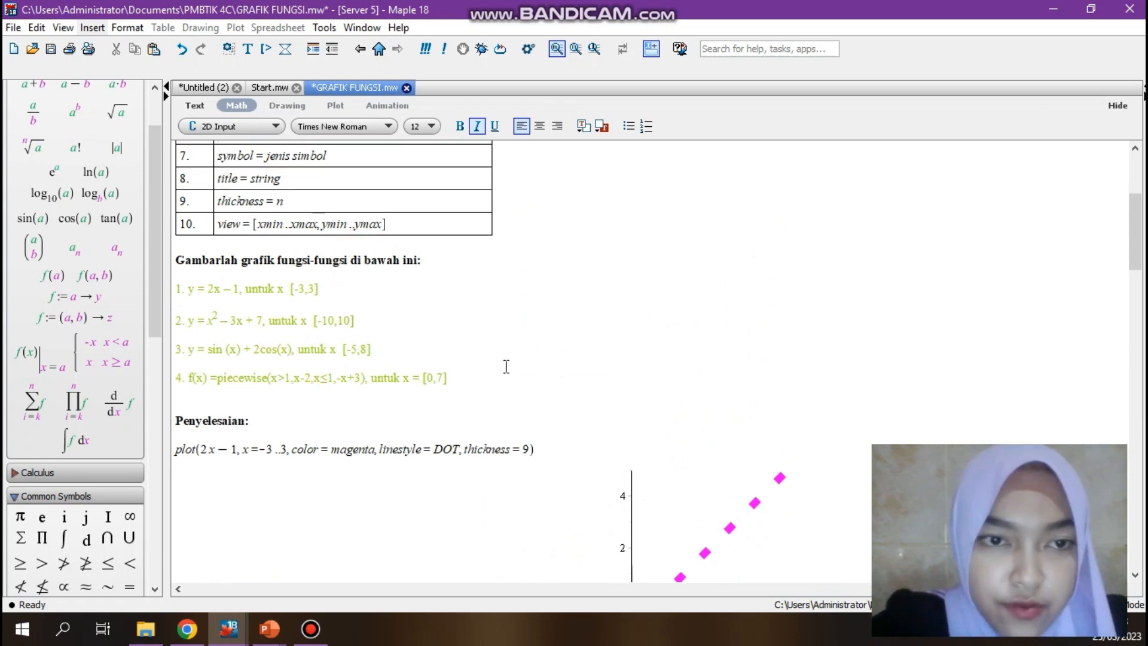
scroll(438, 335, "down", 14)
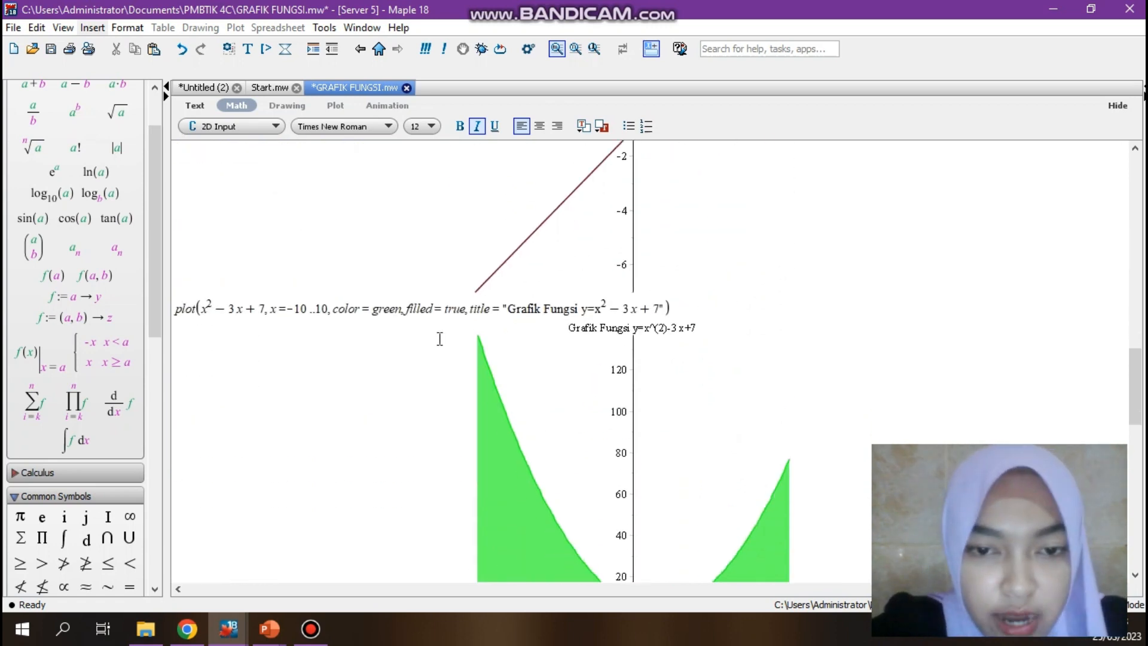
scroll(439, 339, "down", 11)
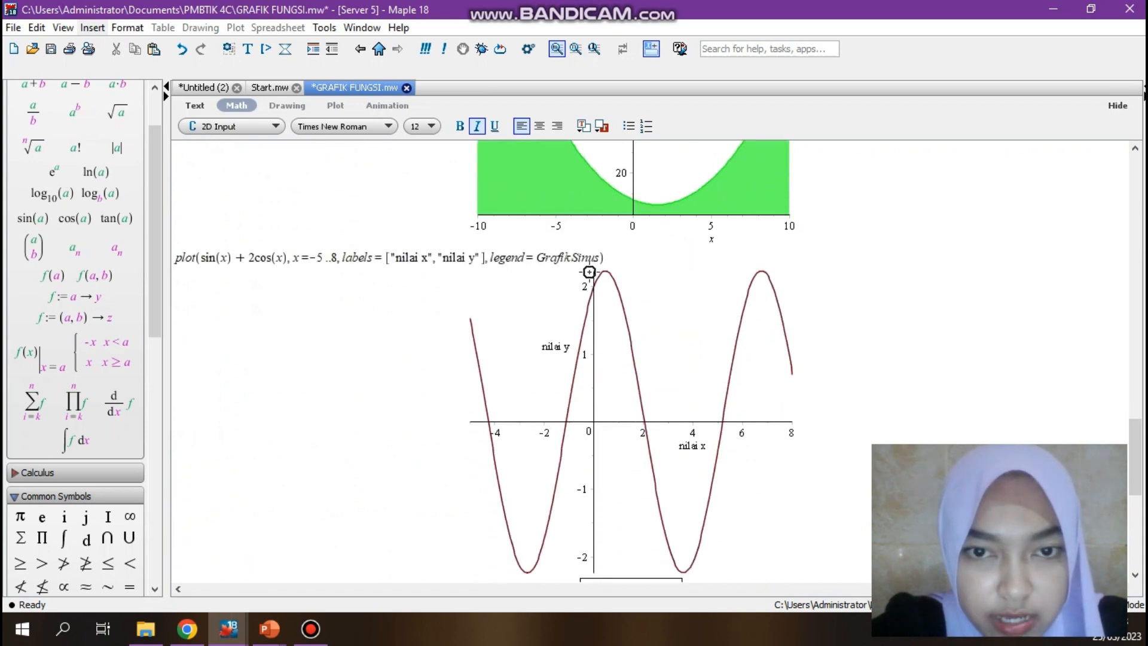
left_click(600, 258)
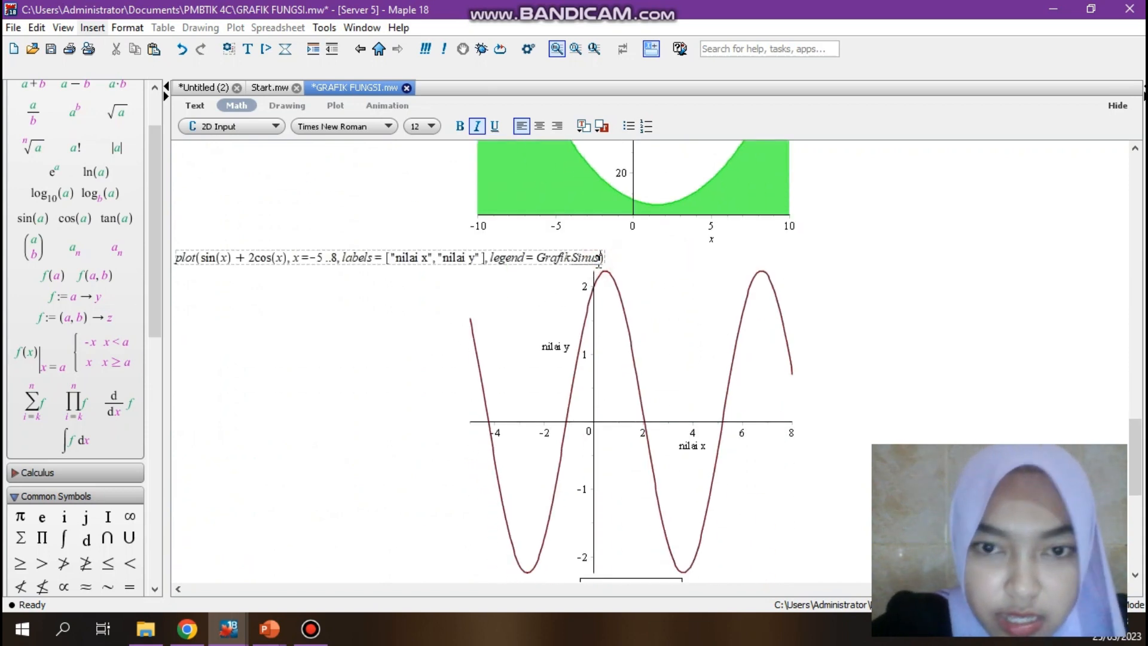
type("vi")
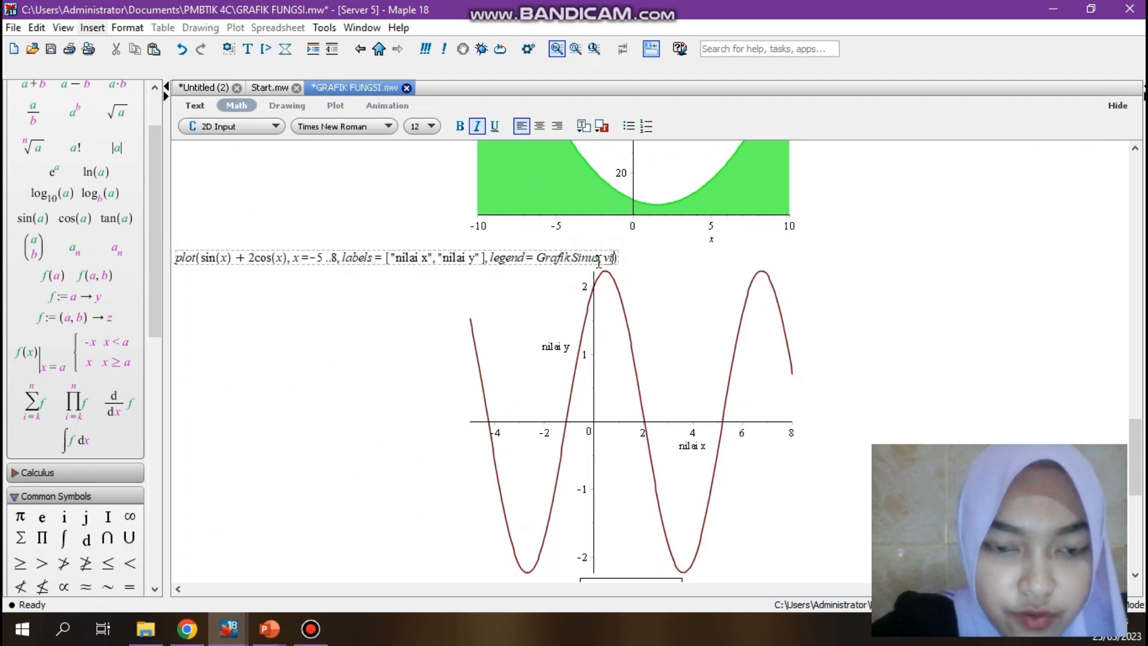
type("ew=")
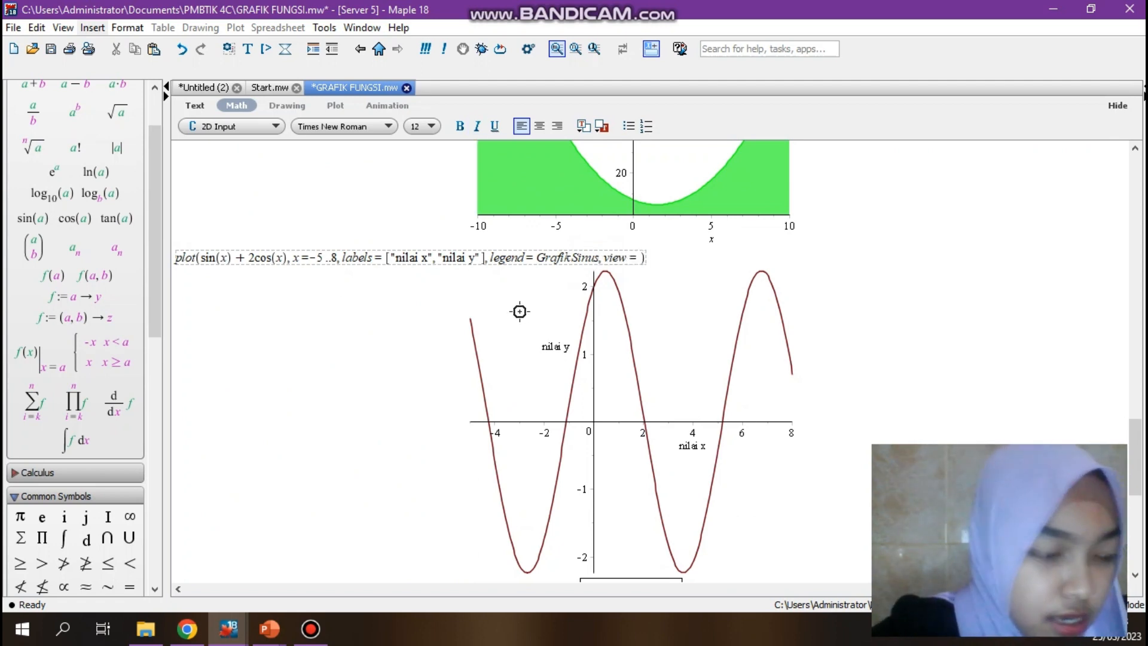
type("[")
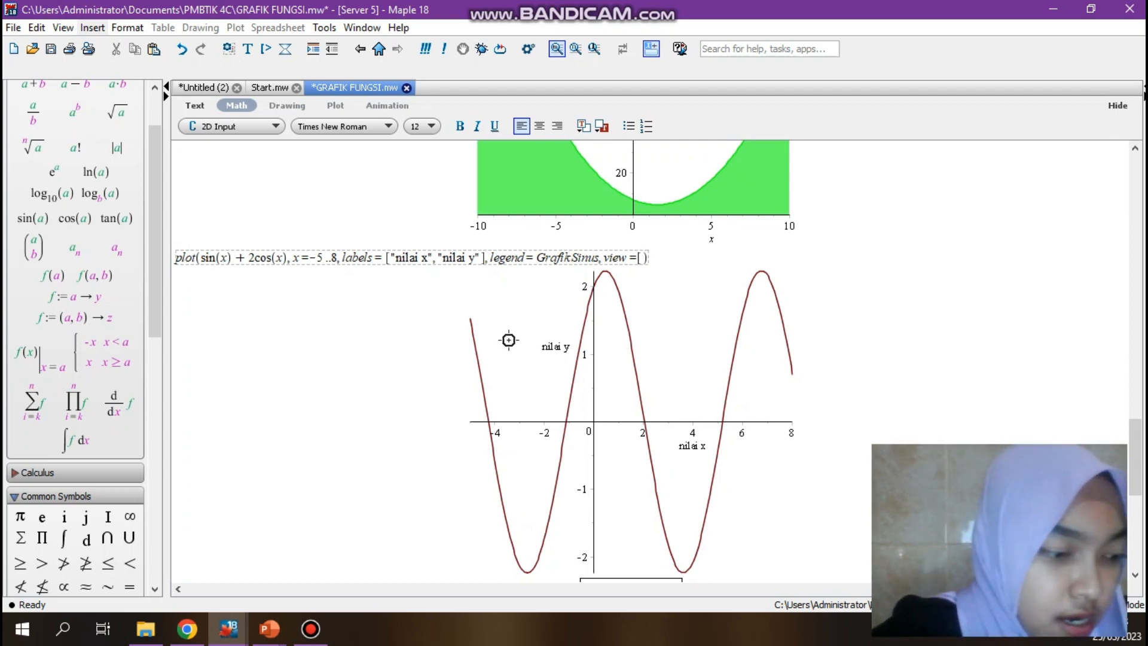
type("-3")
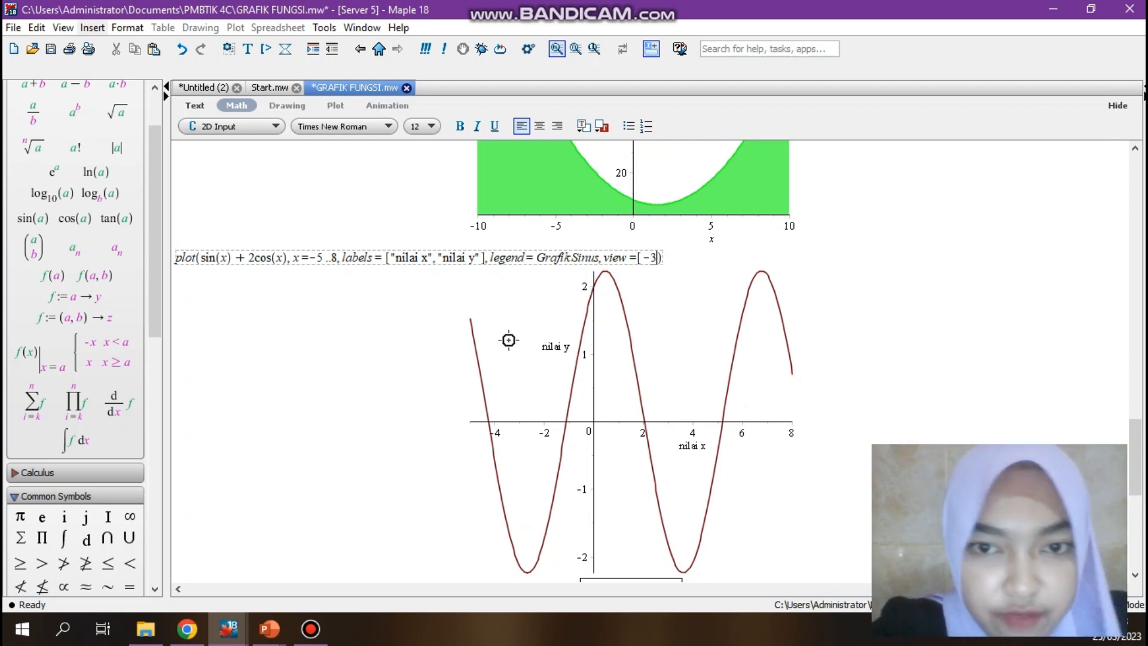
type("..")
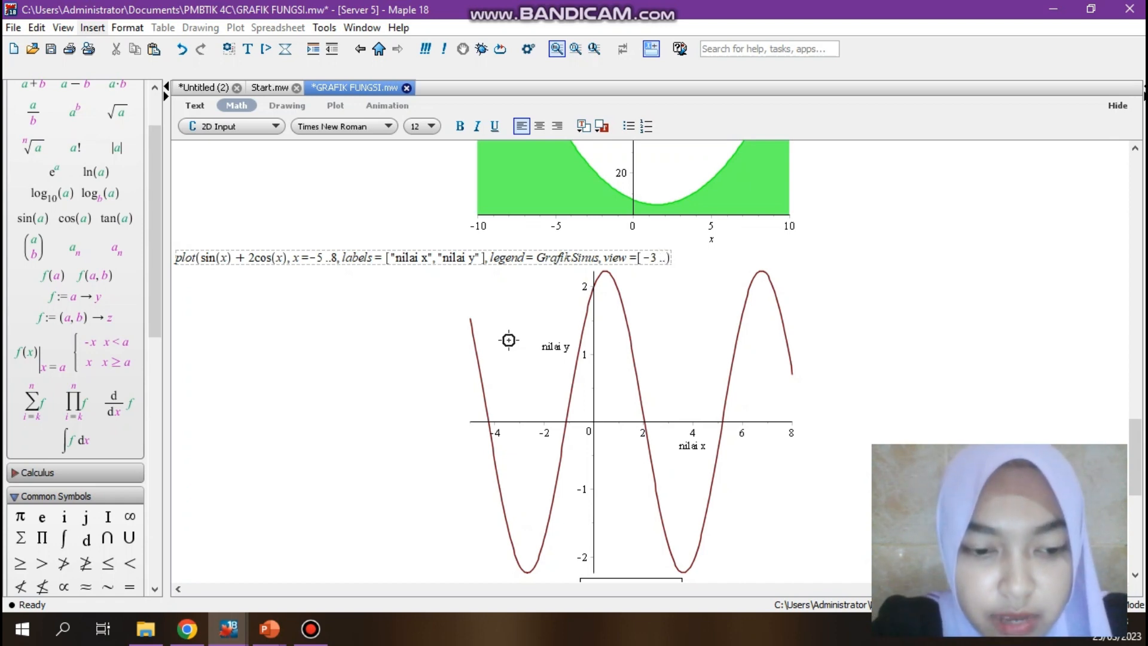
type("3]")
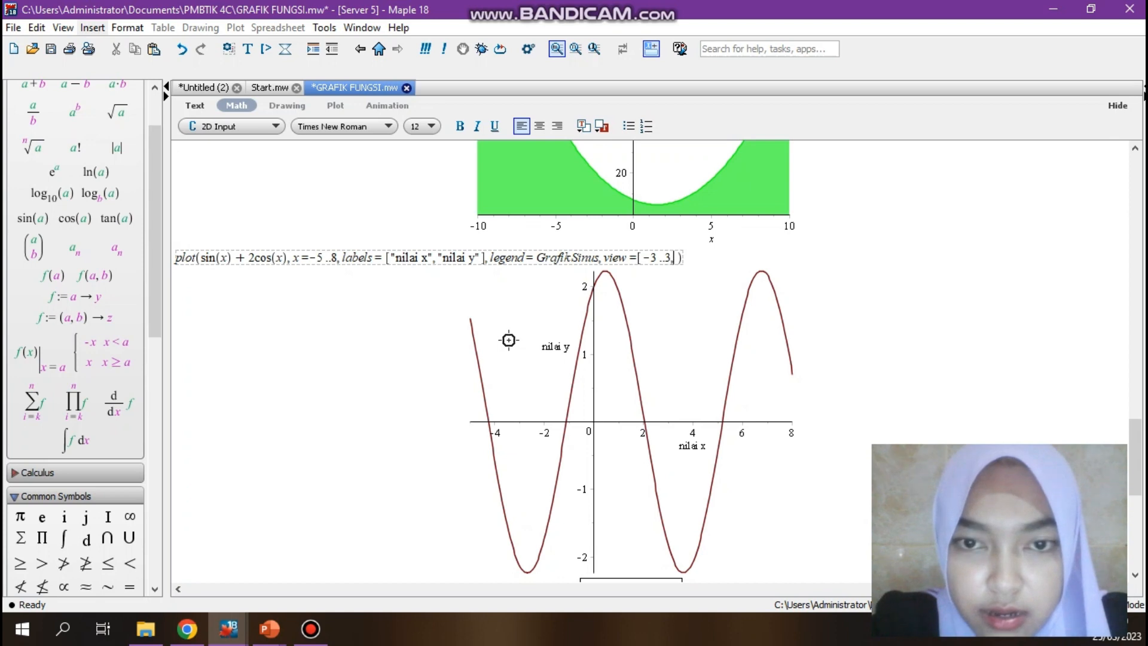
Complete the view option with the y range -6..6 and a closing bracket, and re-execute the sin(x)+2cos(x) plot command
type(",")
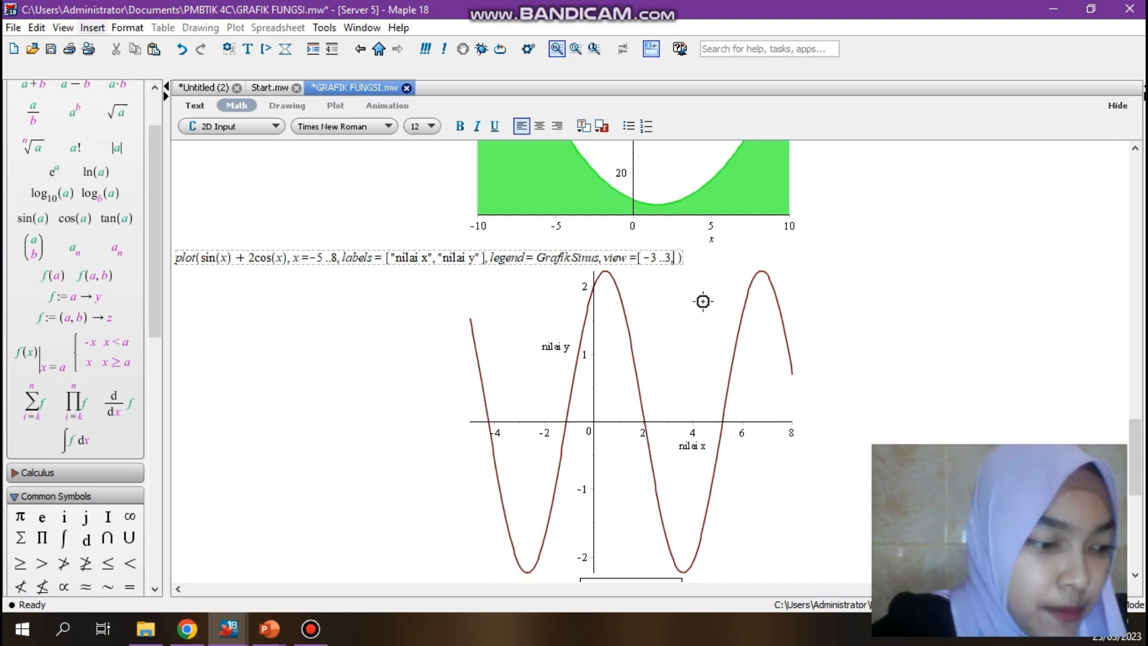
type("-6")
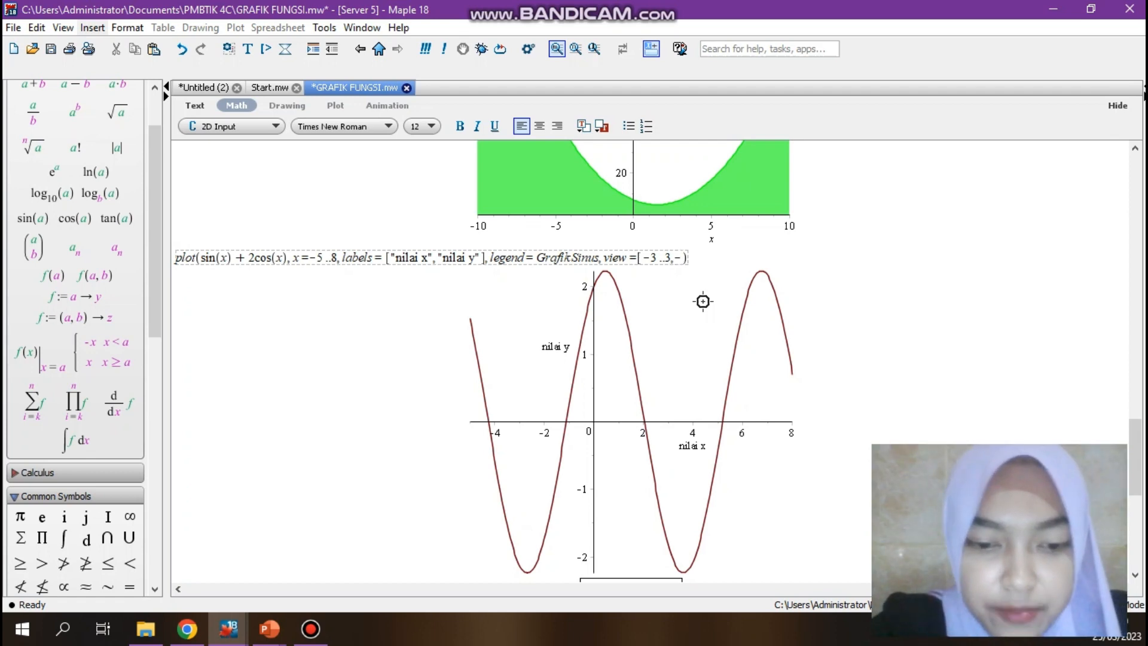
type("..6")
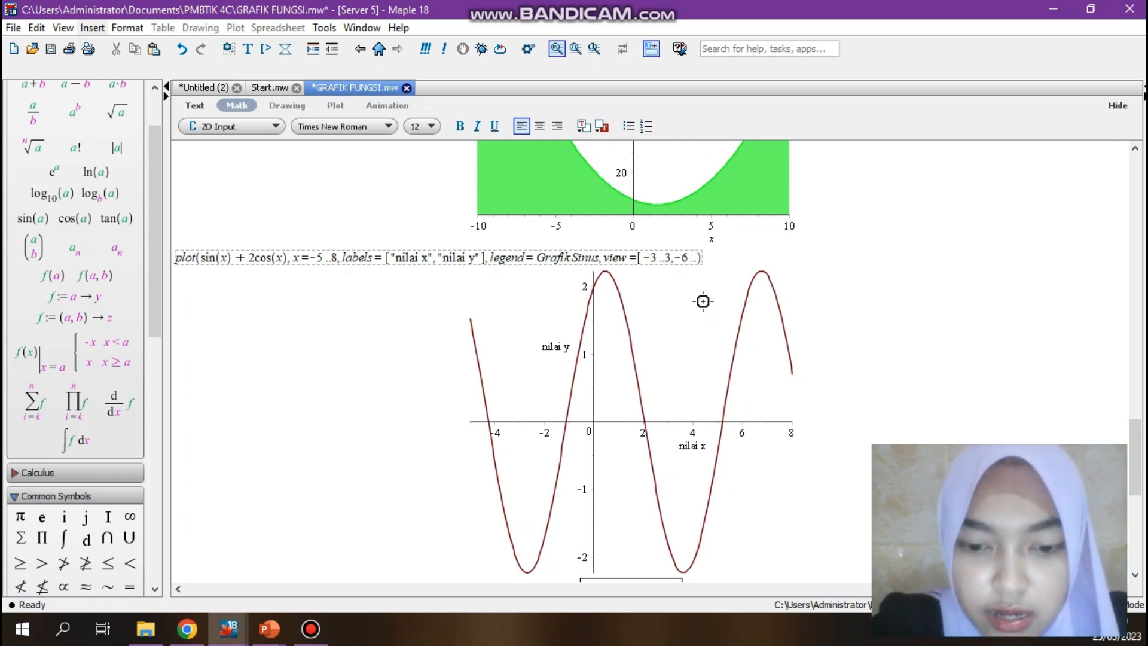
type("]")
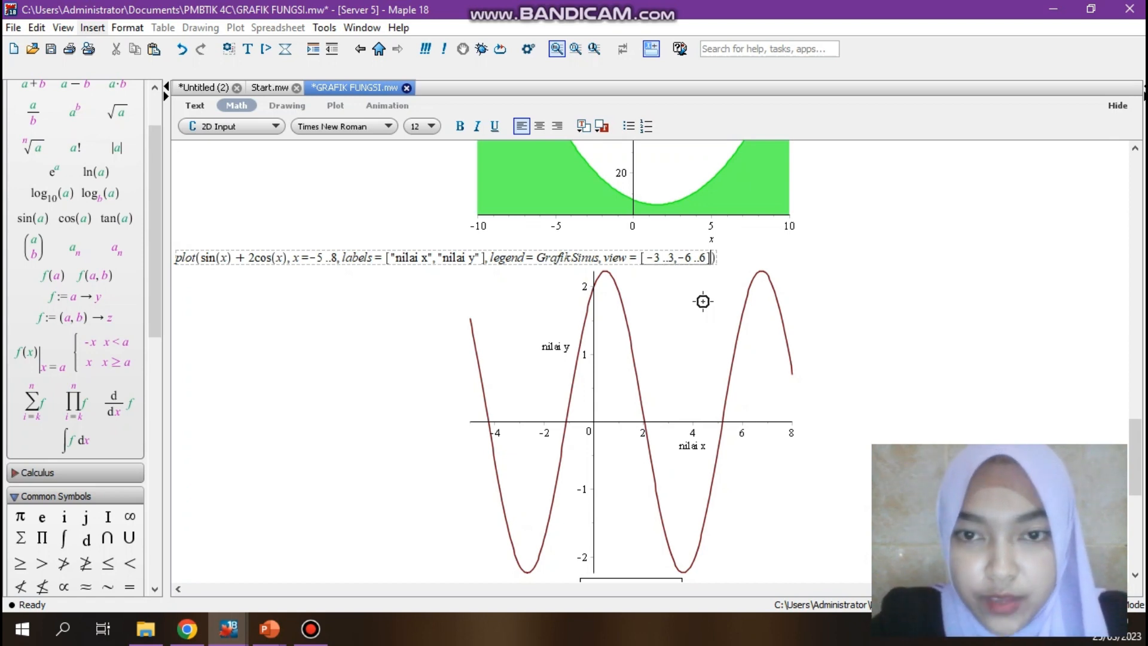
key("Return")
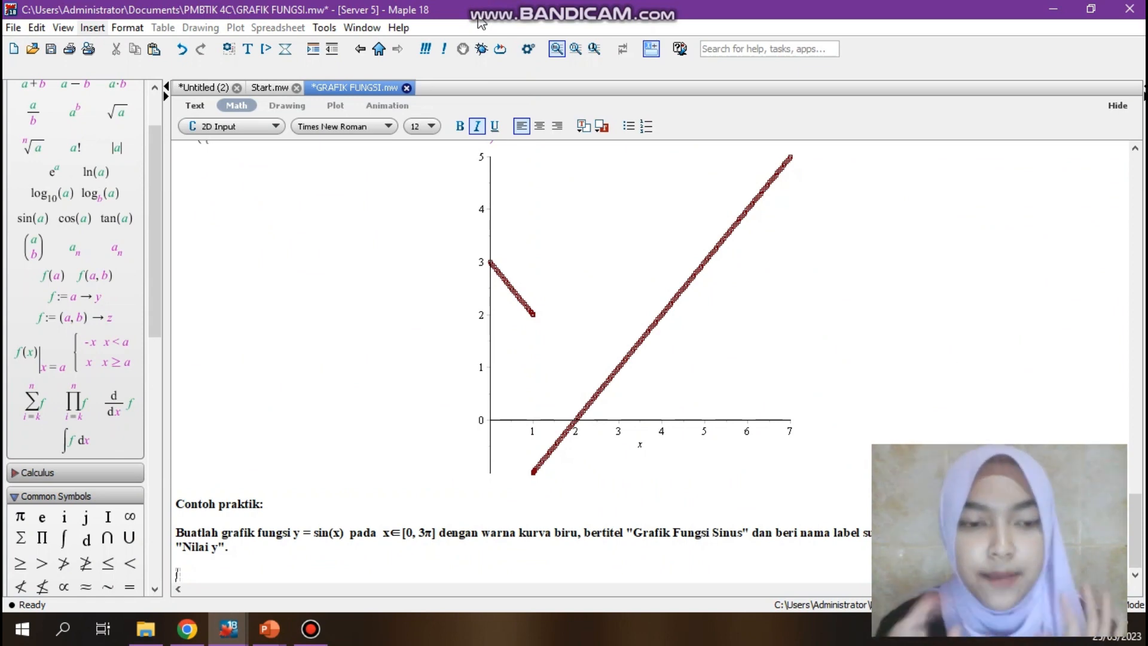
Begin a plot command for sin(x) on the empty line below the Contoh praktik exercise text
type("polt")
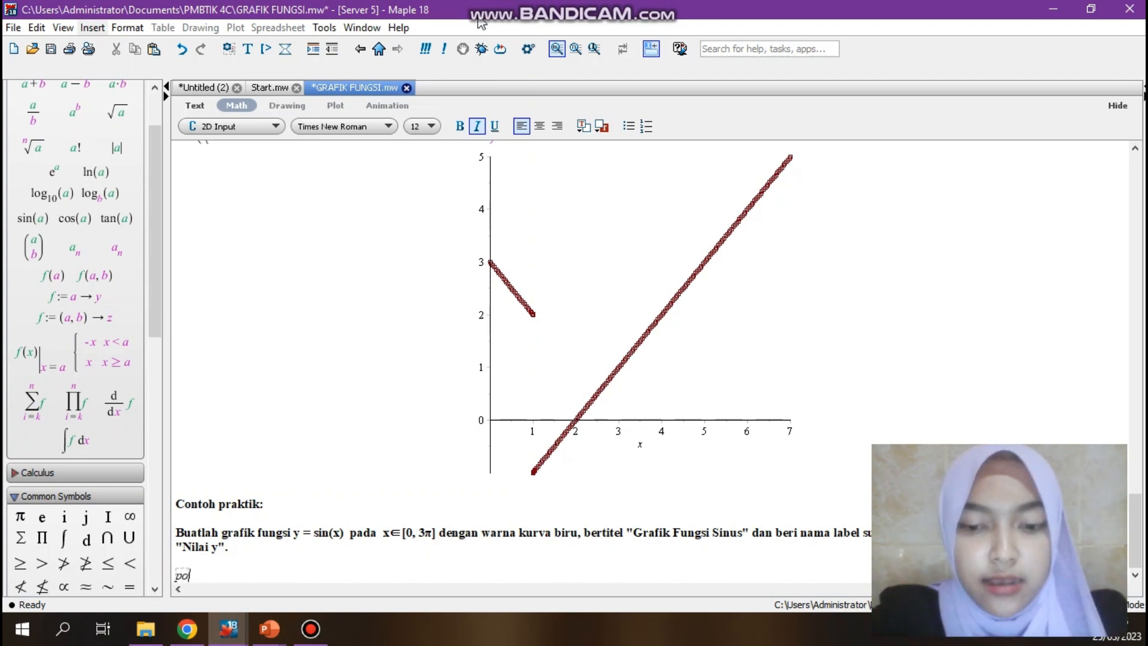
key("BackSpace")
key("BackSpace")
key("BackSpace")
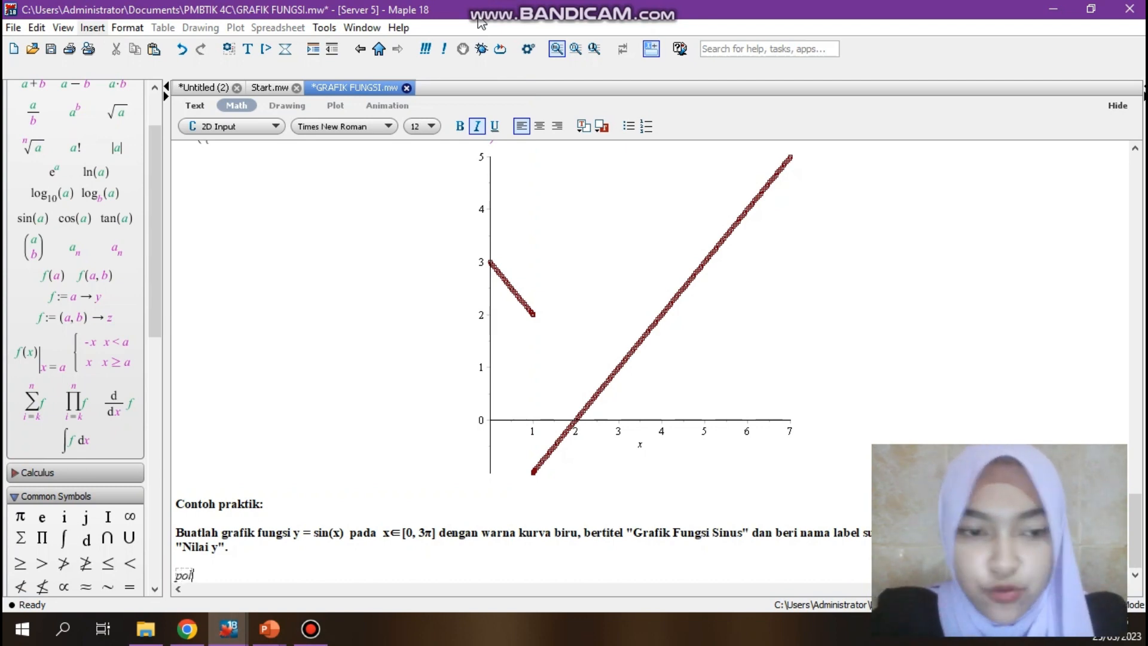
type("lot")
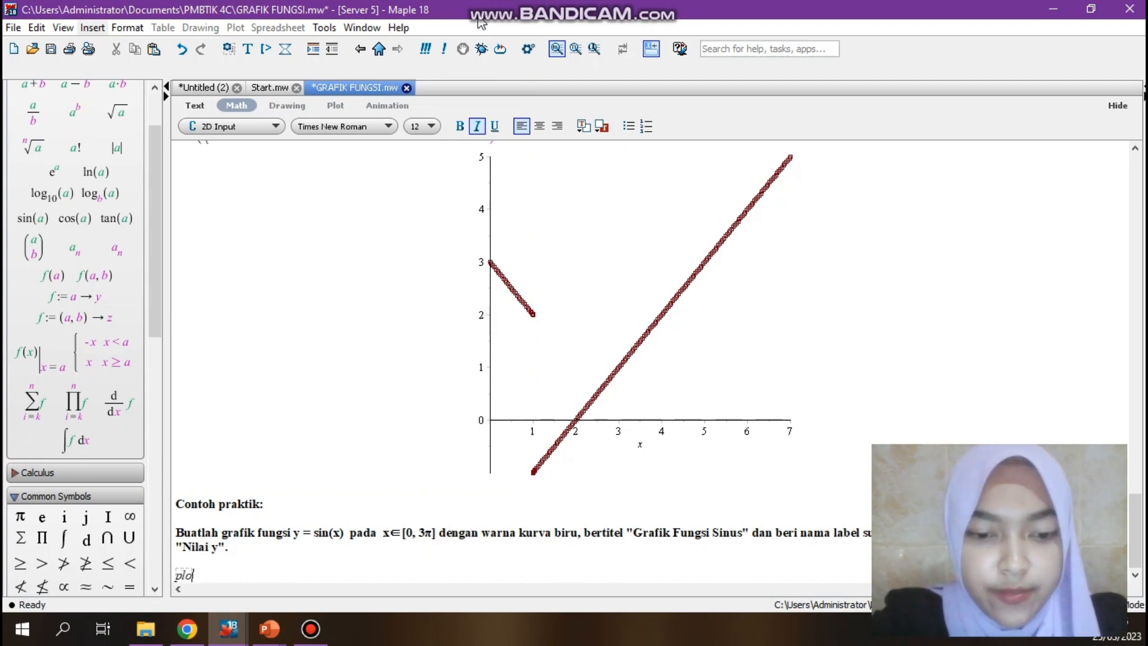
type("(")
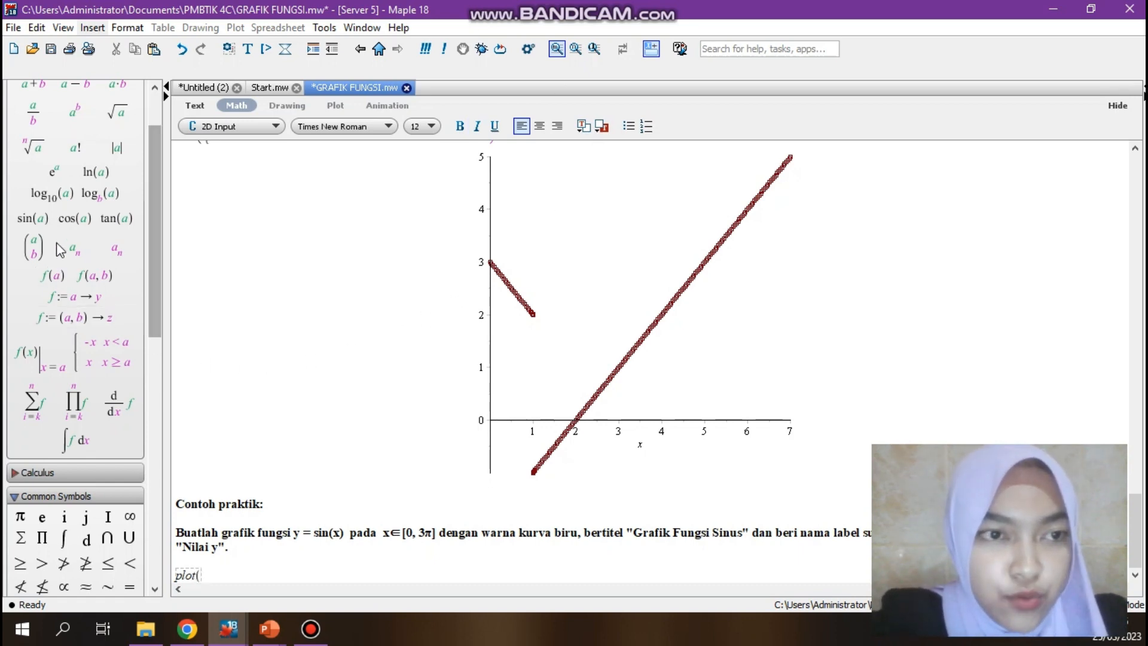
left_click(34, 225)
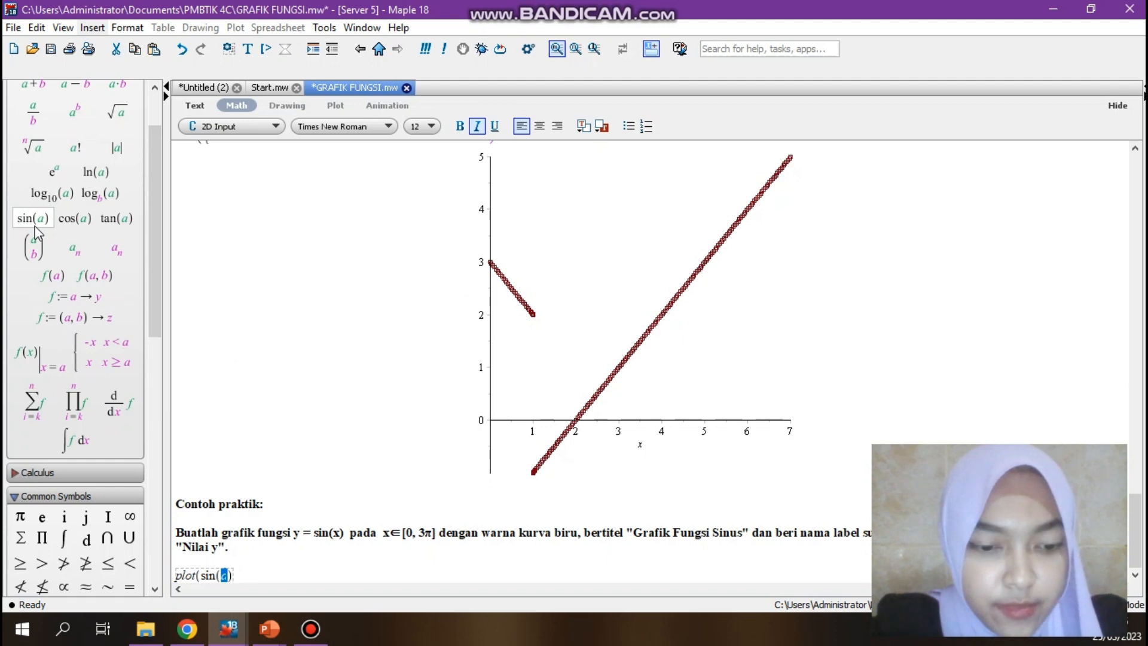
type("x")
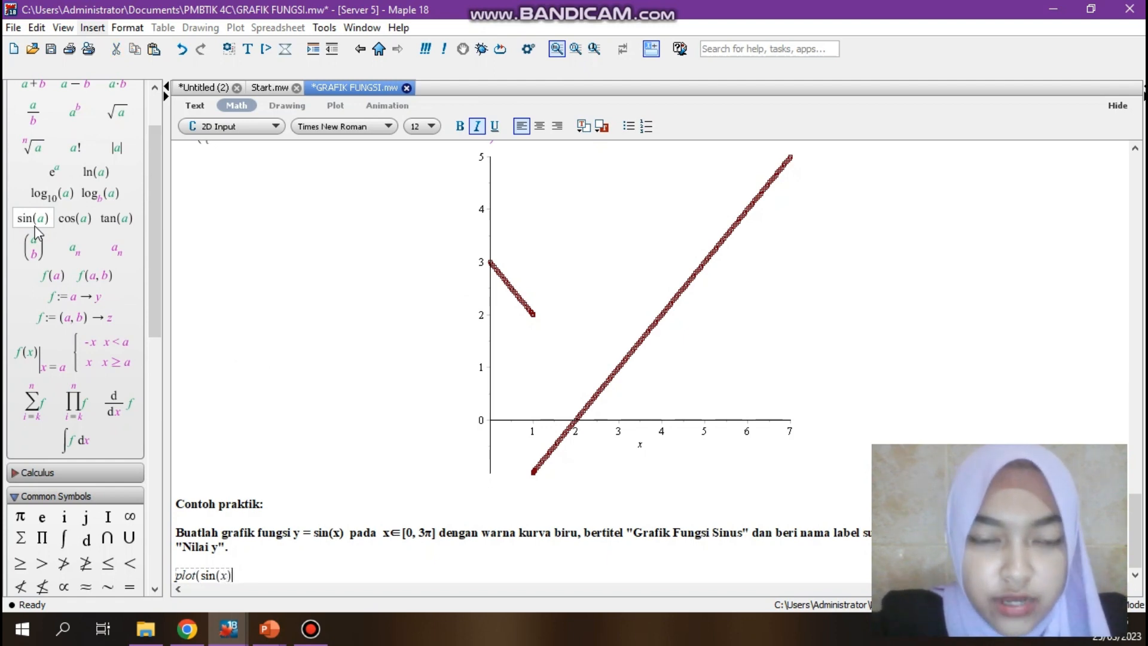
Add the range x = 0..3*Pi after sin(x) in the new plot command
key("Right")
type(",")
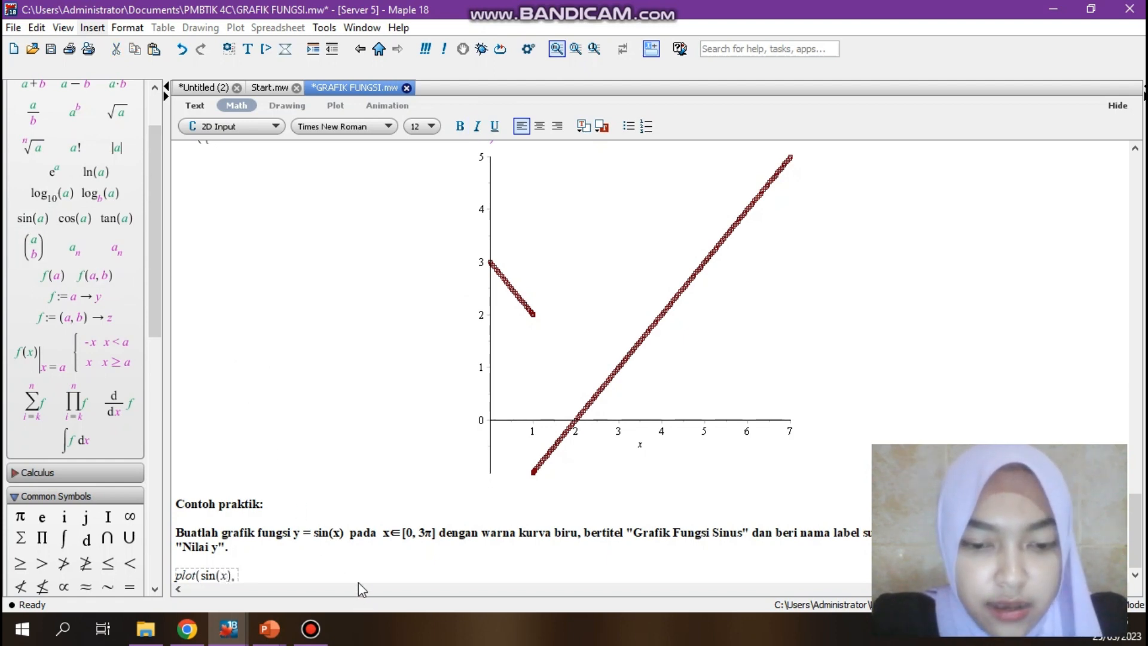
type(" x=")
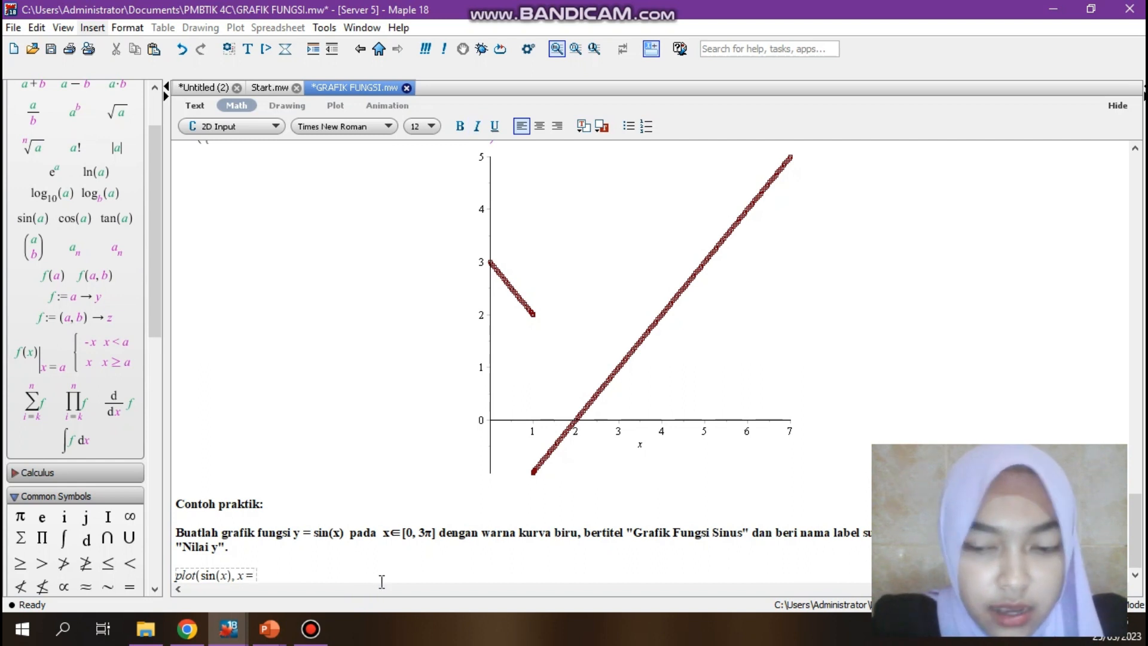
type("0..3")
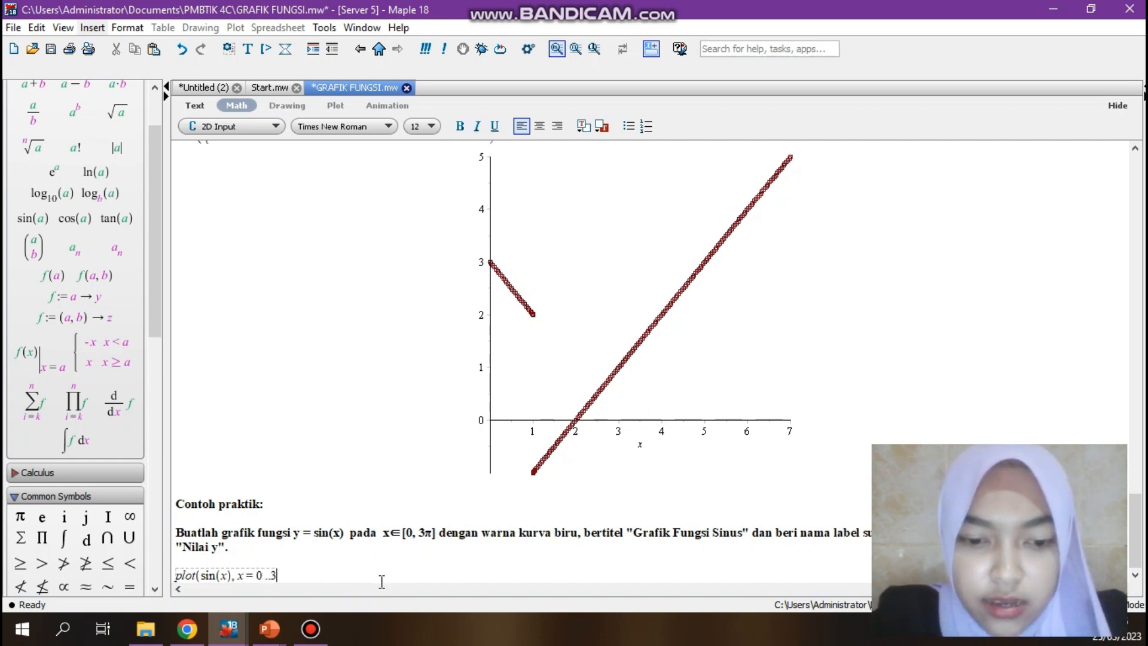
type("*Pi")
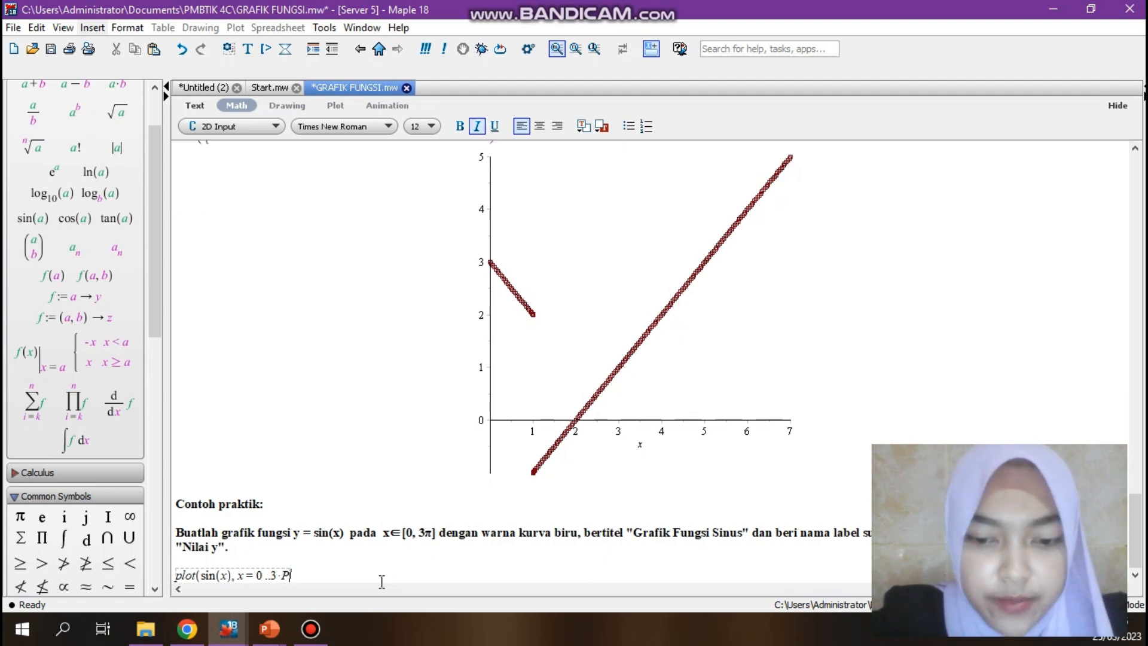
Add the option color = blue, followed by a comma, after the range in the sin(x) plot command
type(",")
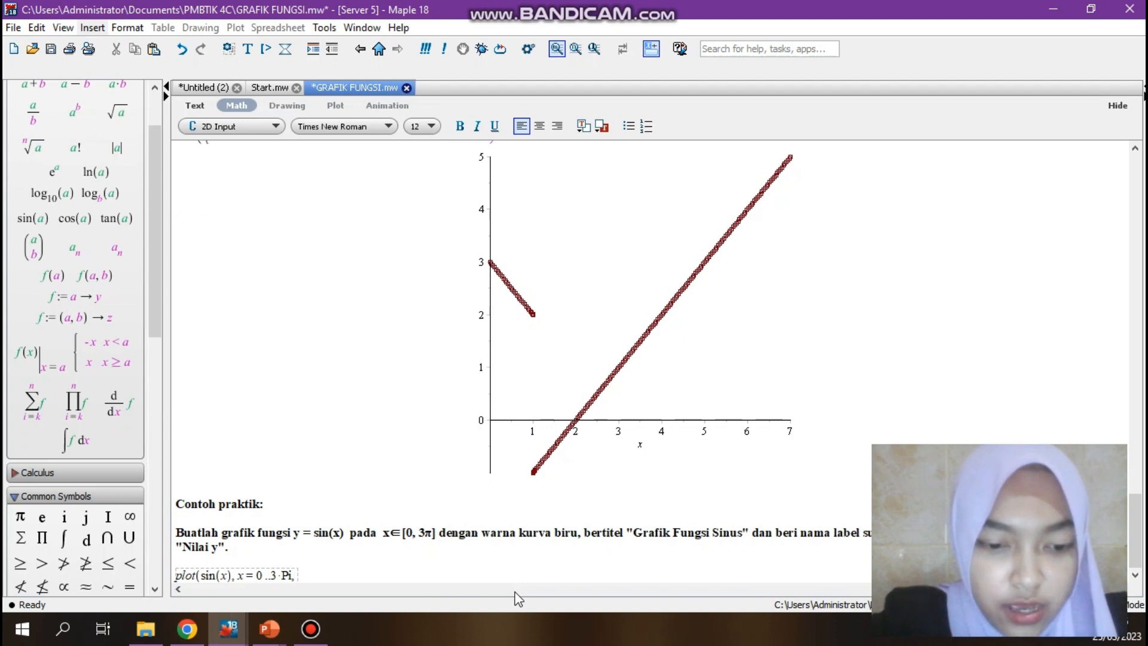
type("color")
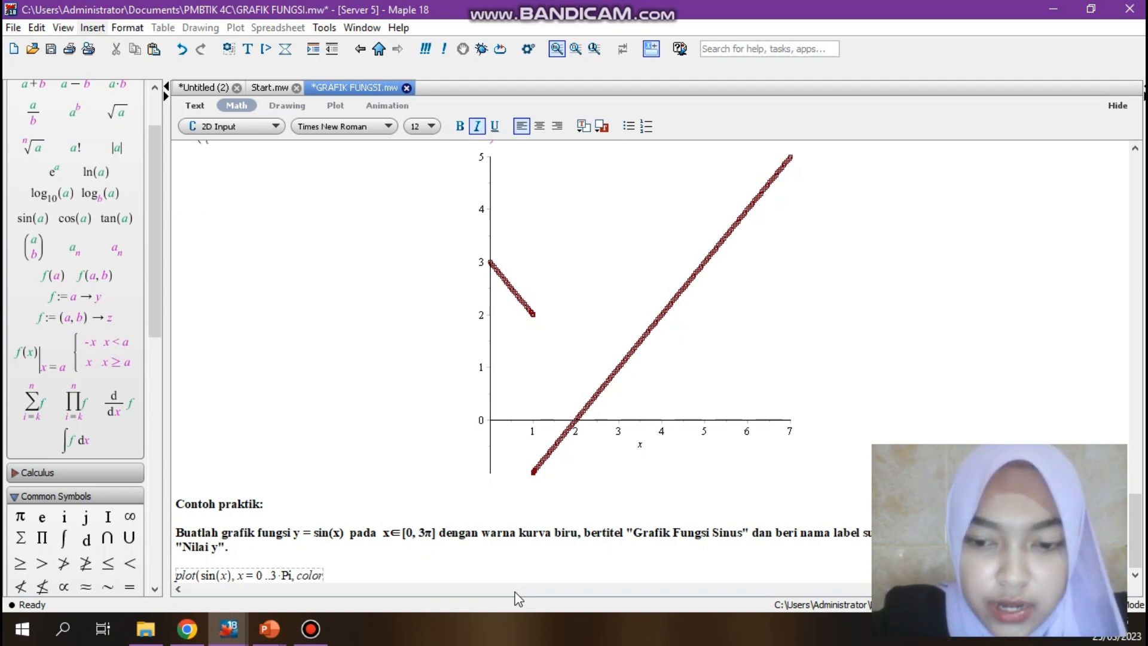
type("=blue,")
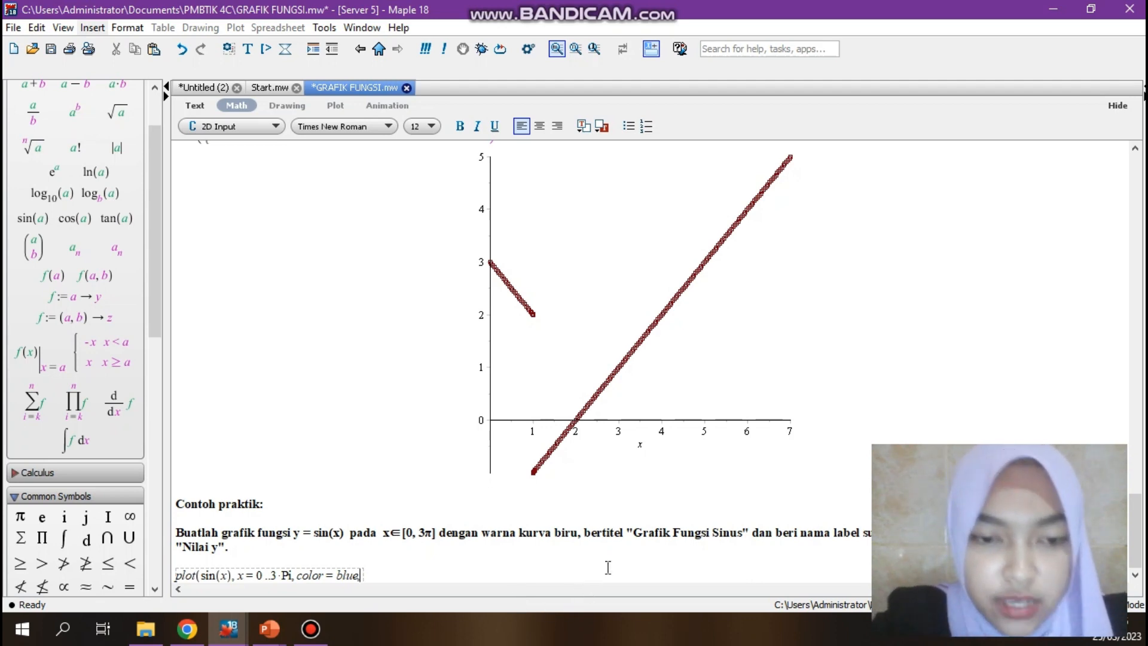
Add the option title = "Grafik Fungsi Sinus", followed by a comma, after the color option in the sin(x) plot command
type("titl")
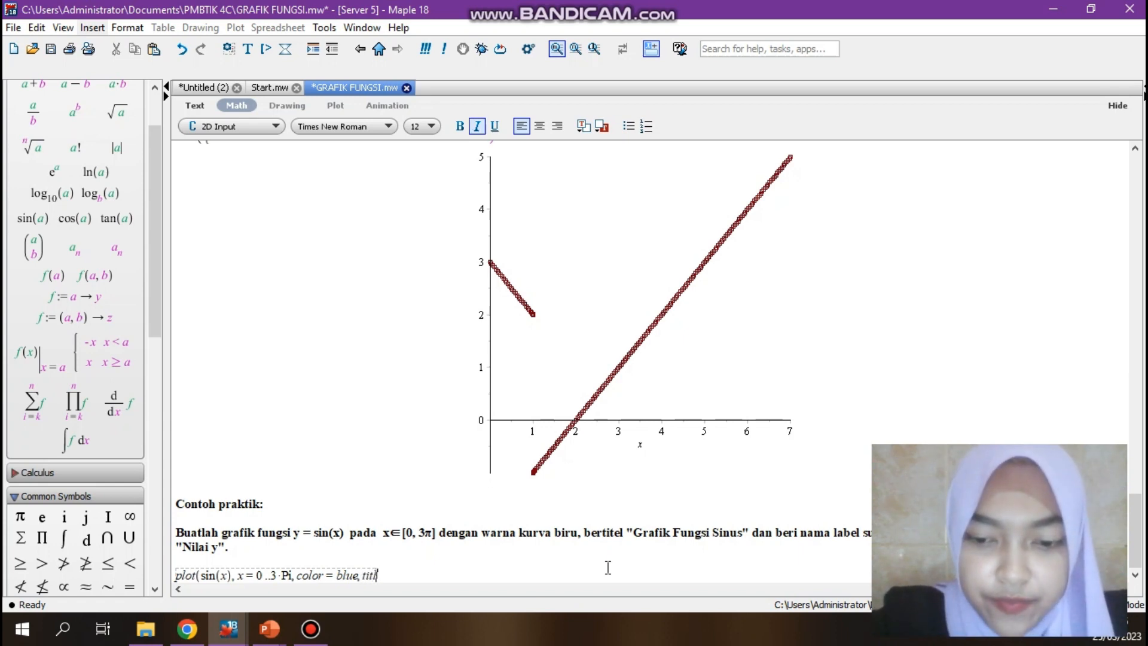
type("e = ")
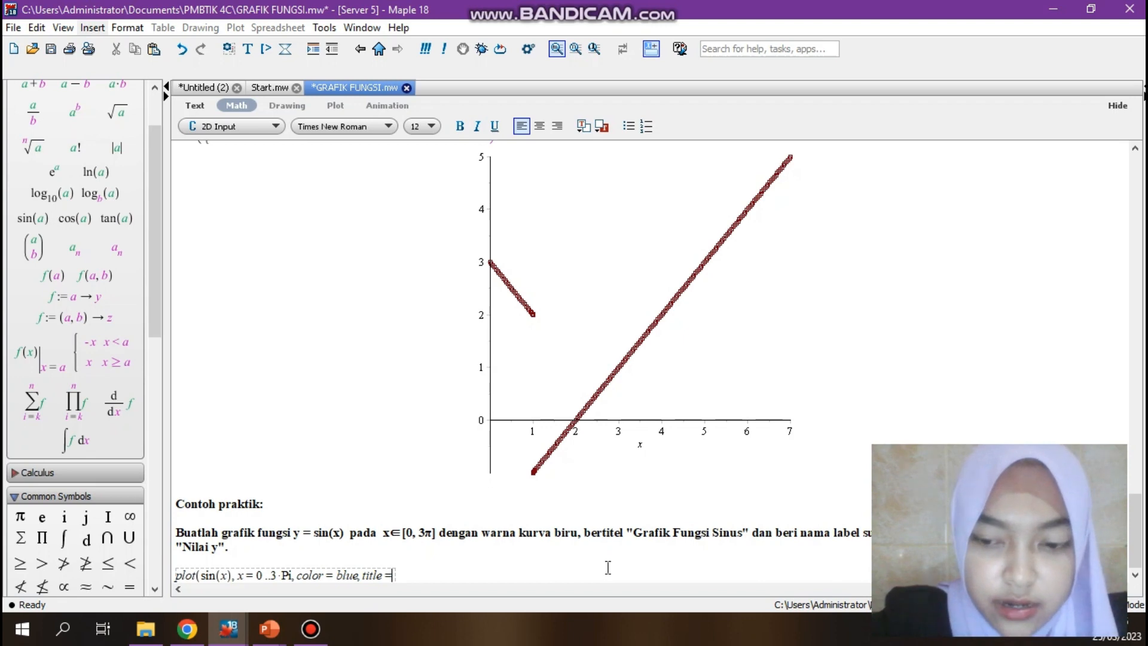
type("\"")
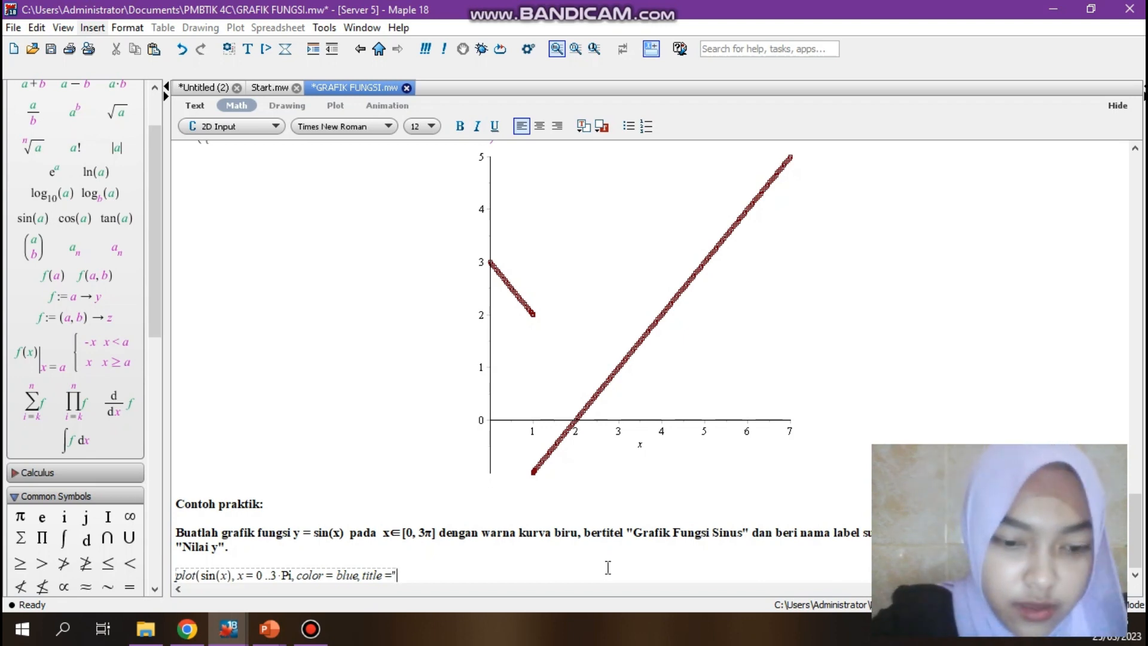
type("Graf")
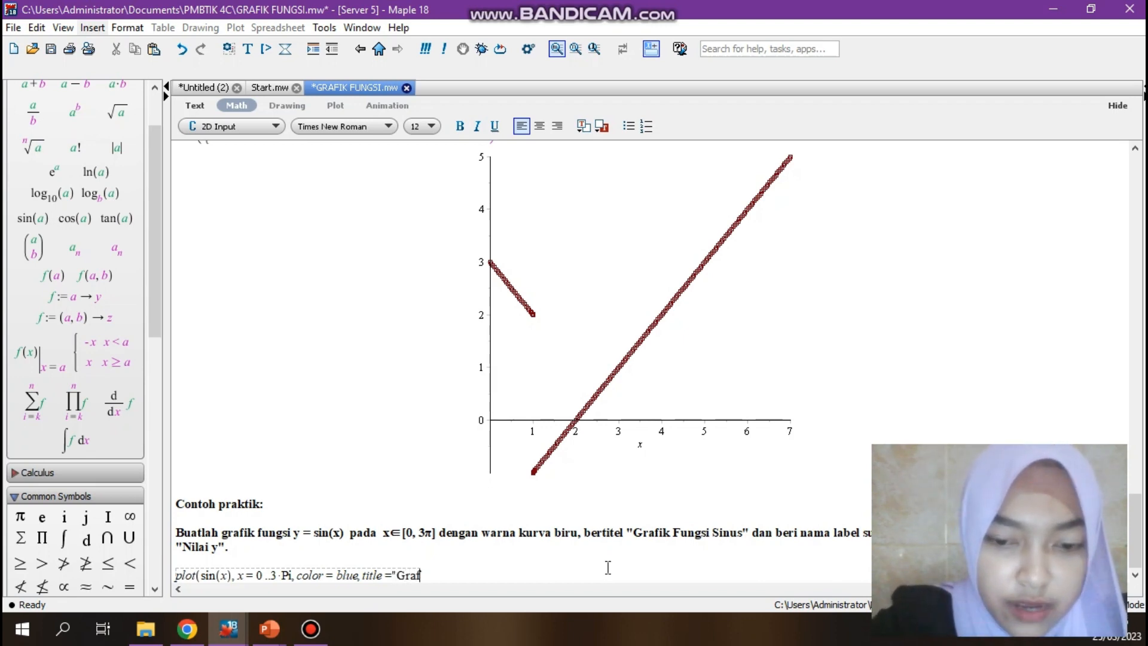
type("ik Fung")
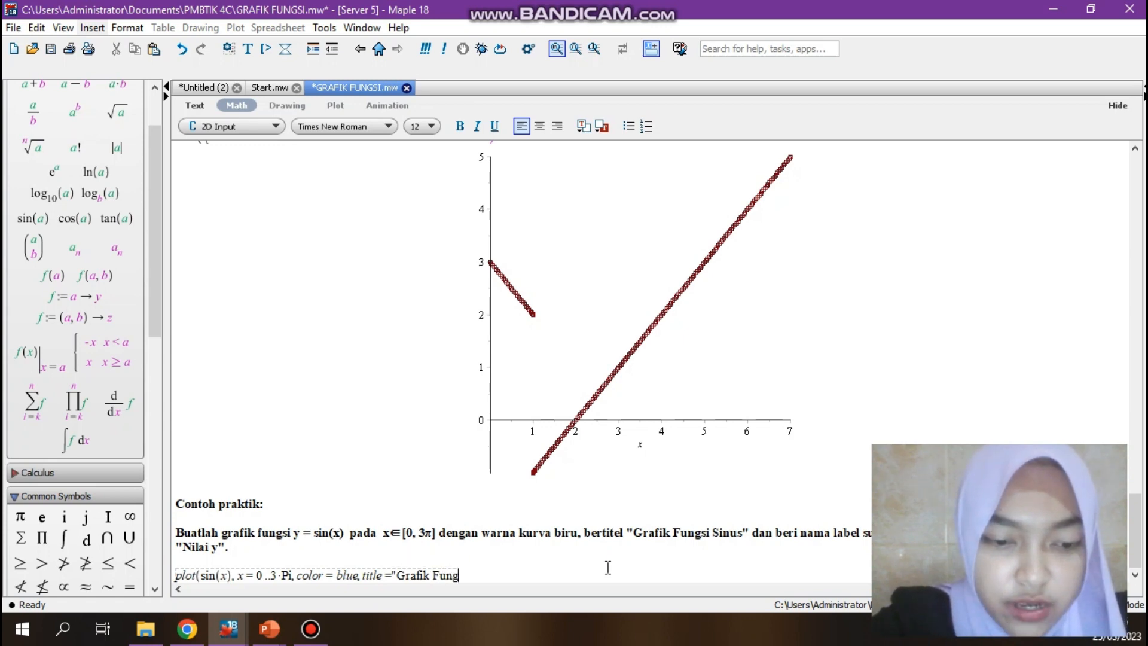
type("si Sinu")
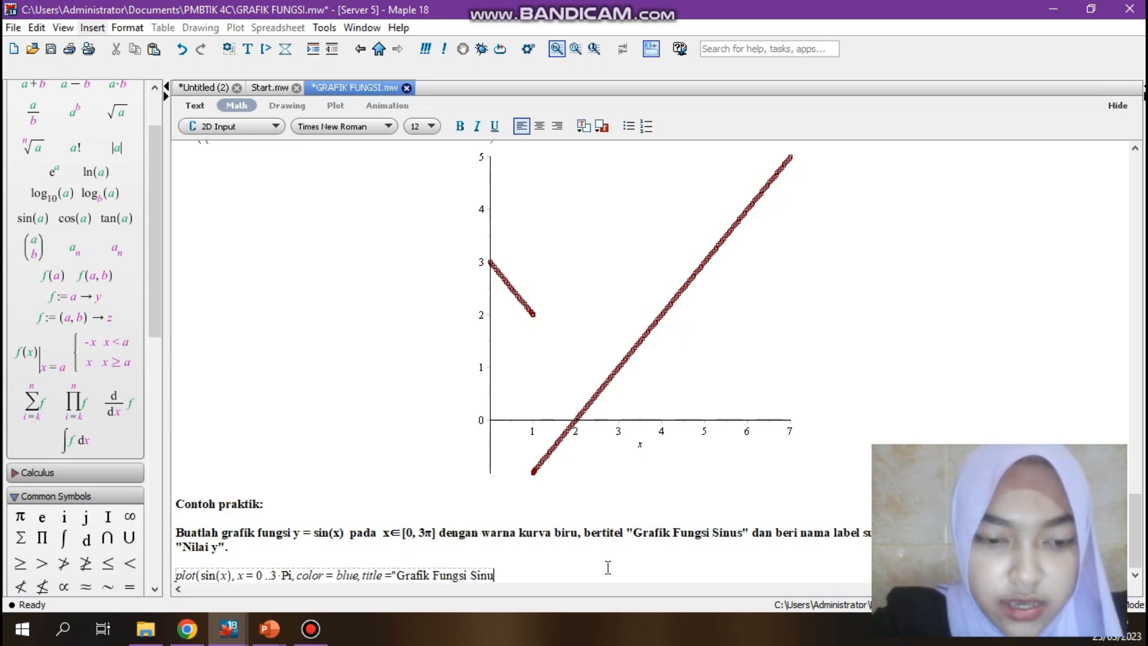
type("s\"")
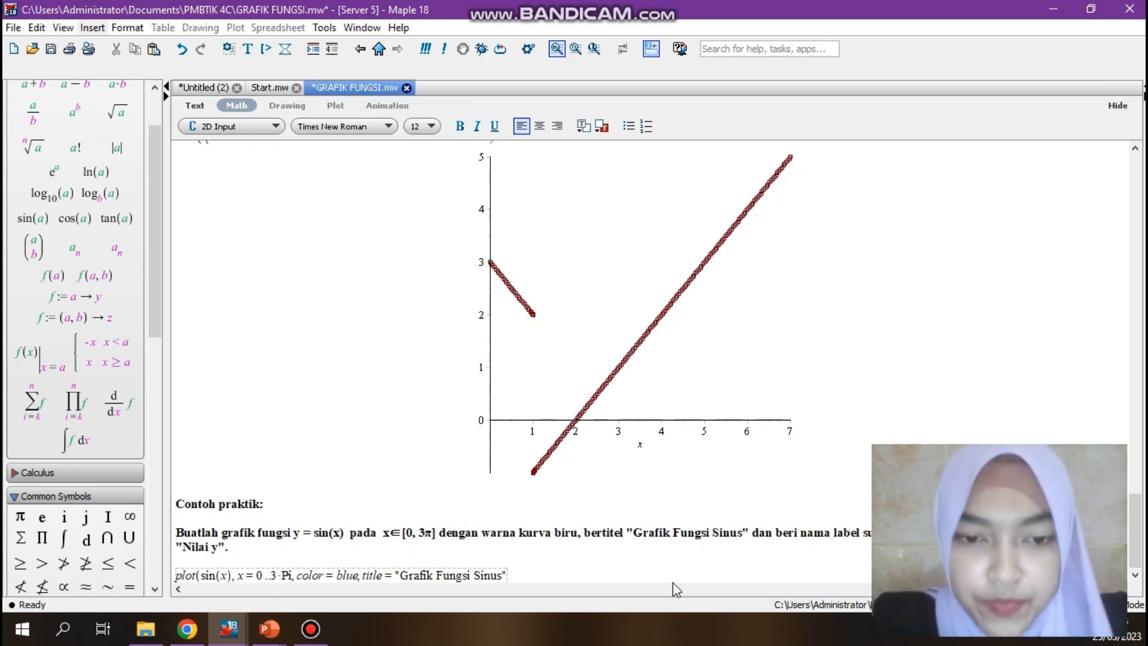
type(", ")
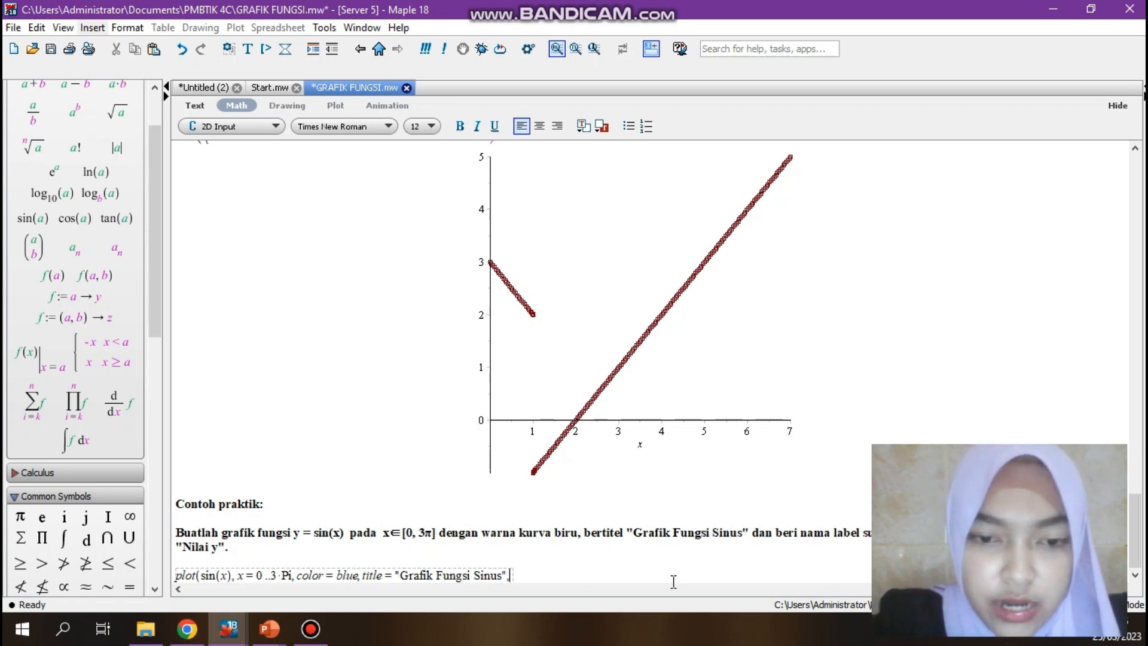
Add the option labels = ["nilai x", "nilai y"], close the sin(x) plot command and execute it
type("labels ")
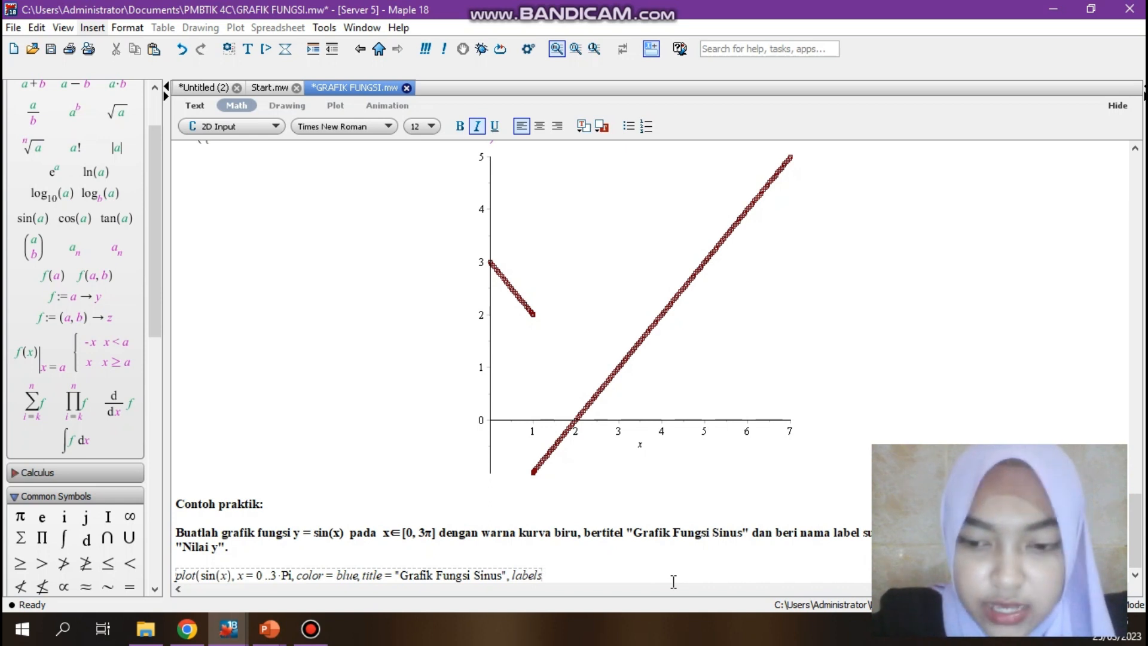
type("= [")
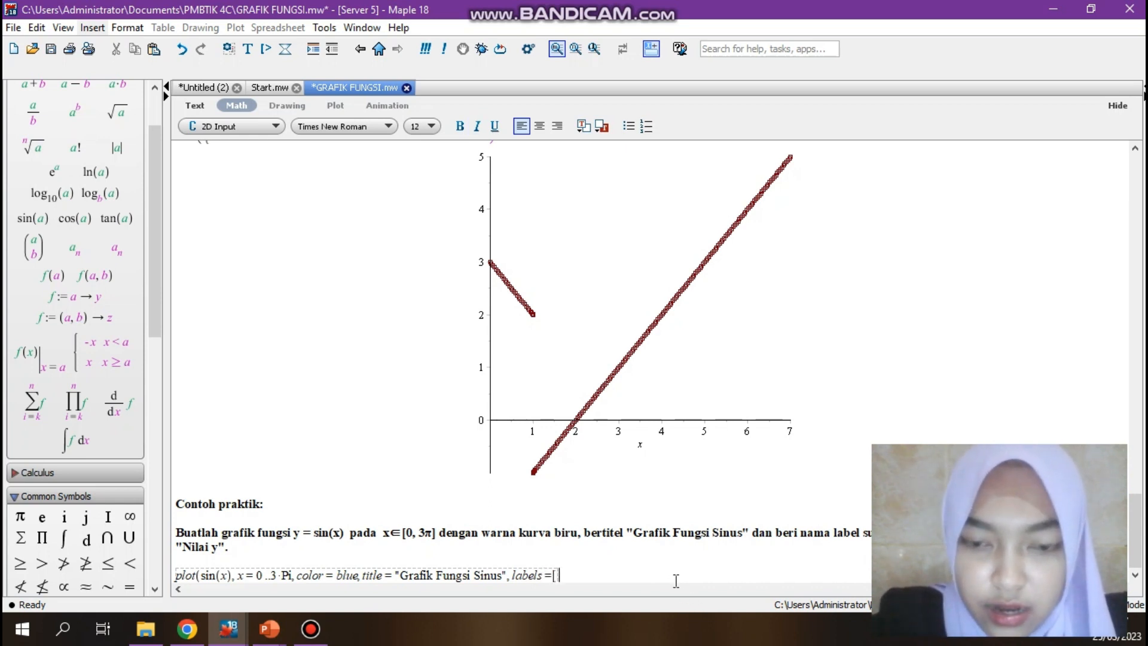
type("\"")
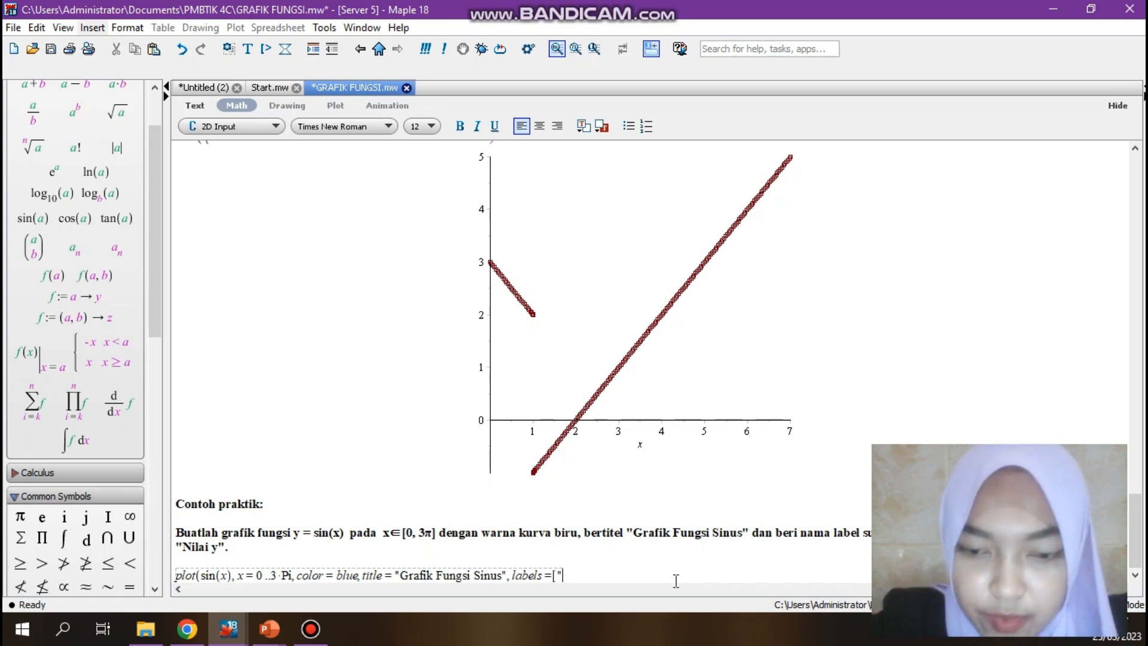
type("nilai")
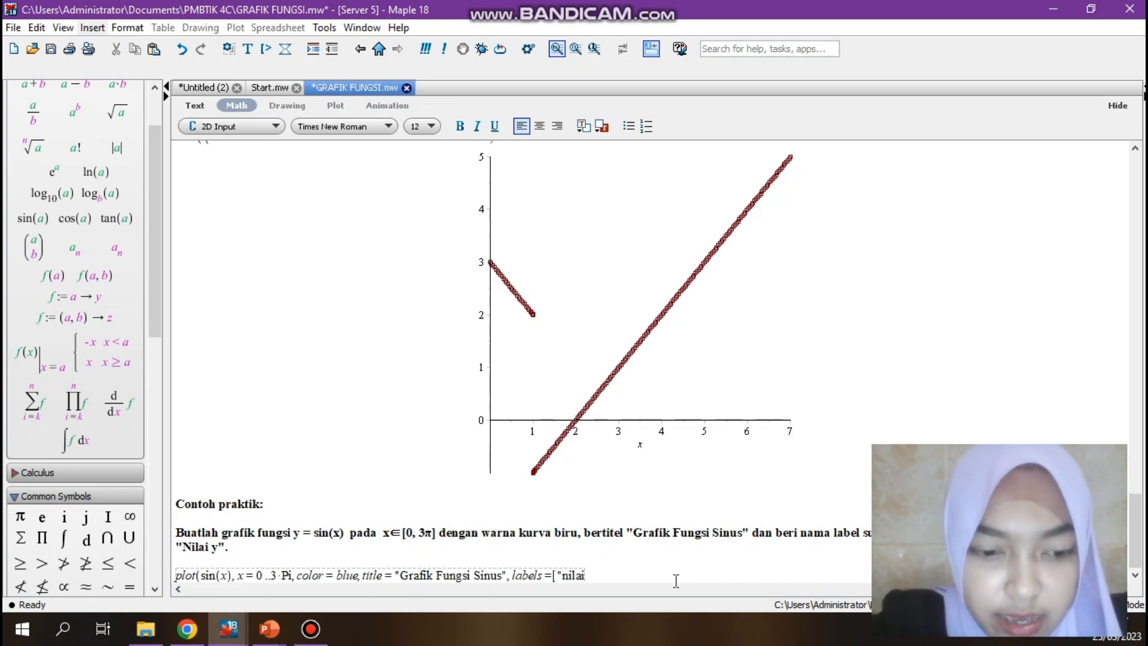
type(" x")
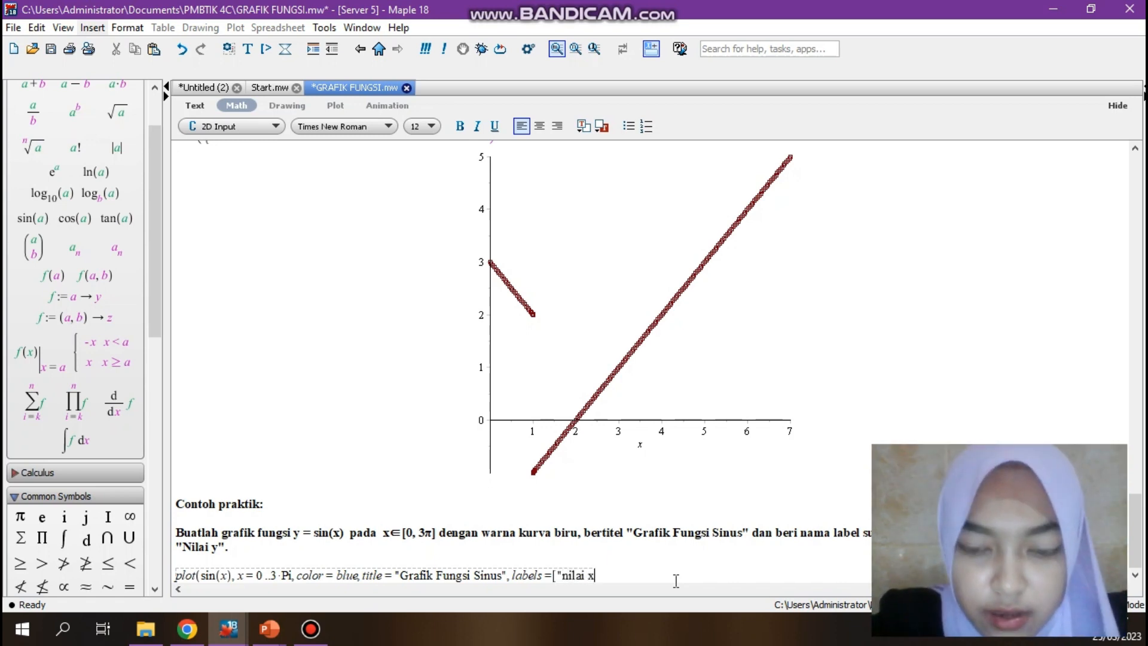
type("\"")
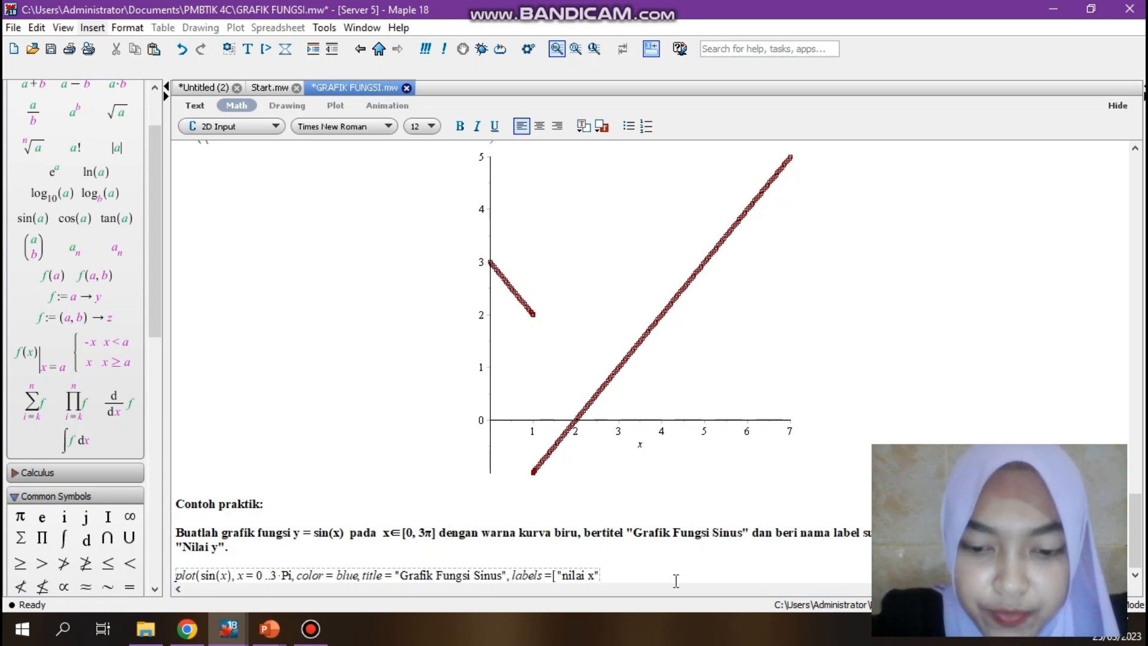
type(", ")
type("\"nilai ")
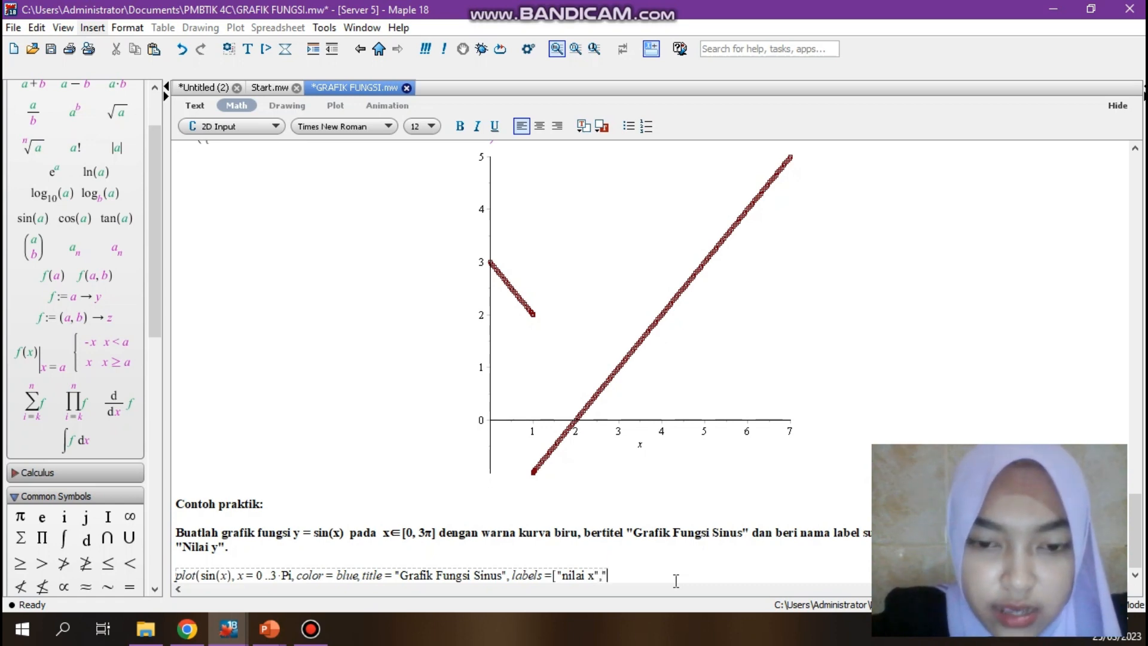
type("y")
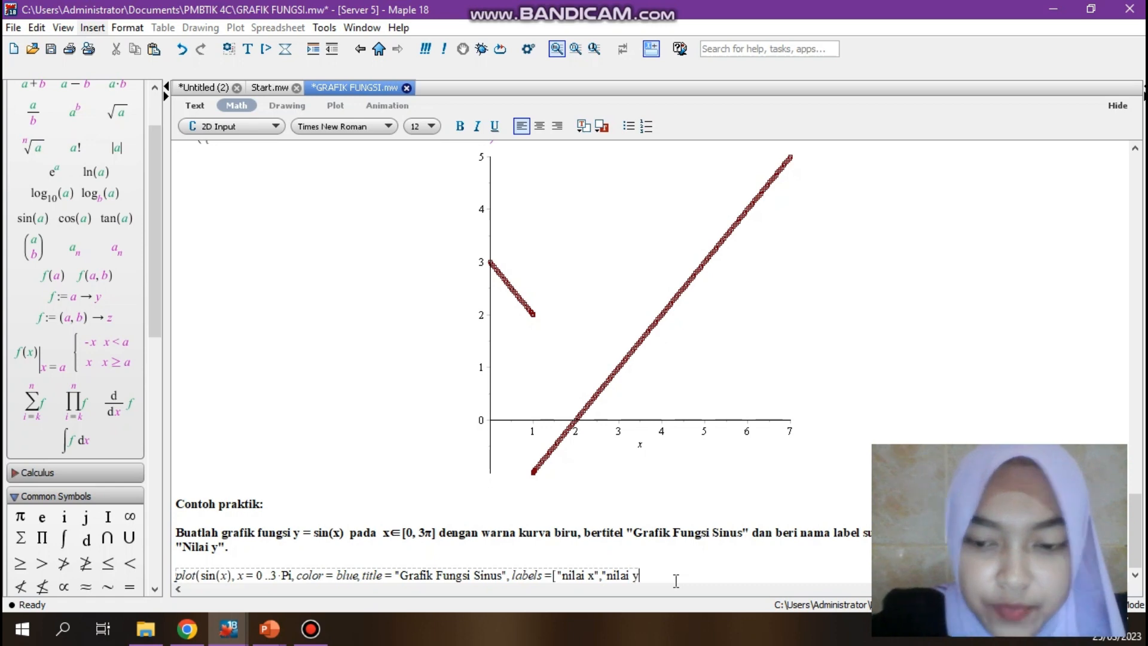
type("\"")
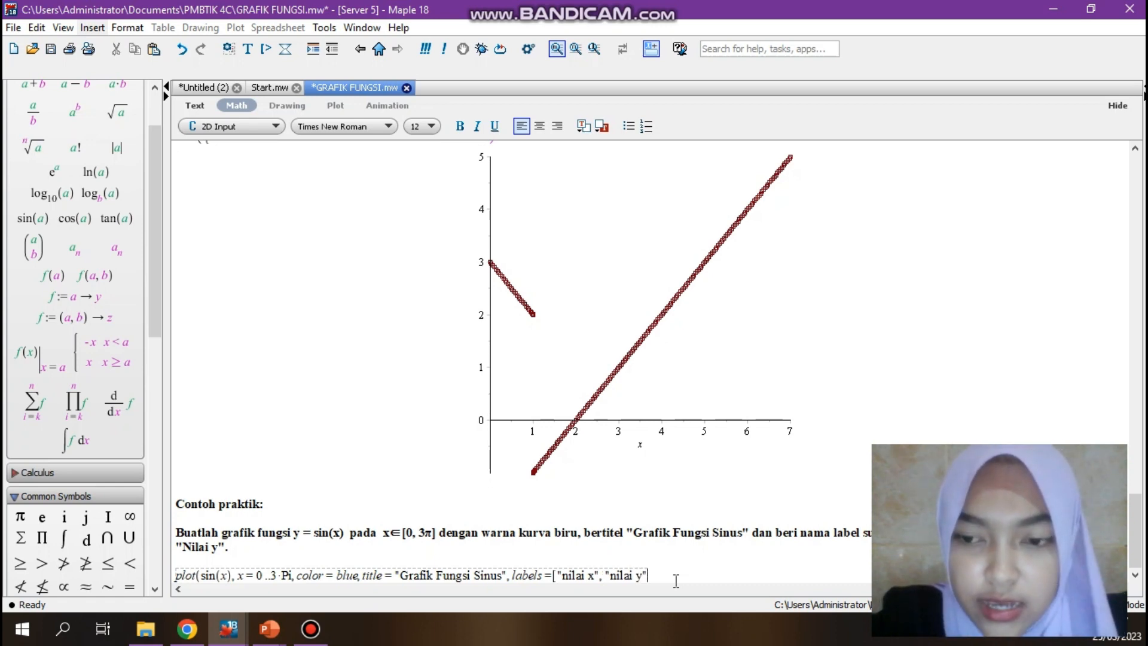
type("]")
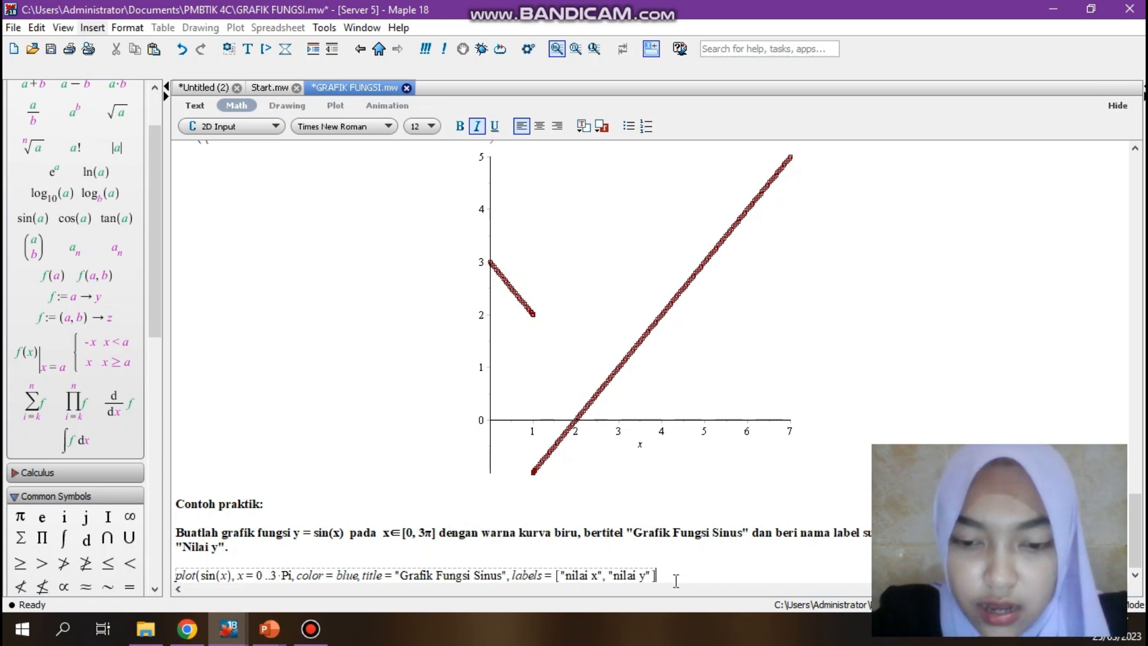
type(")")
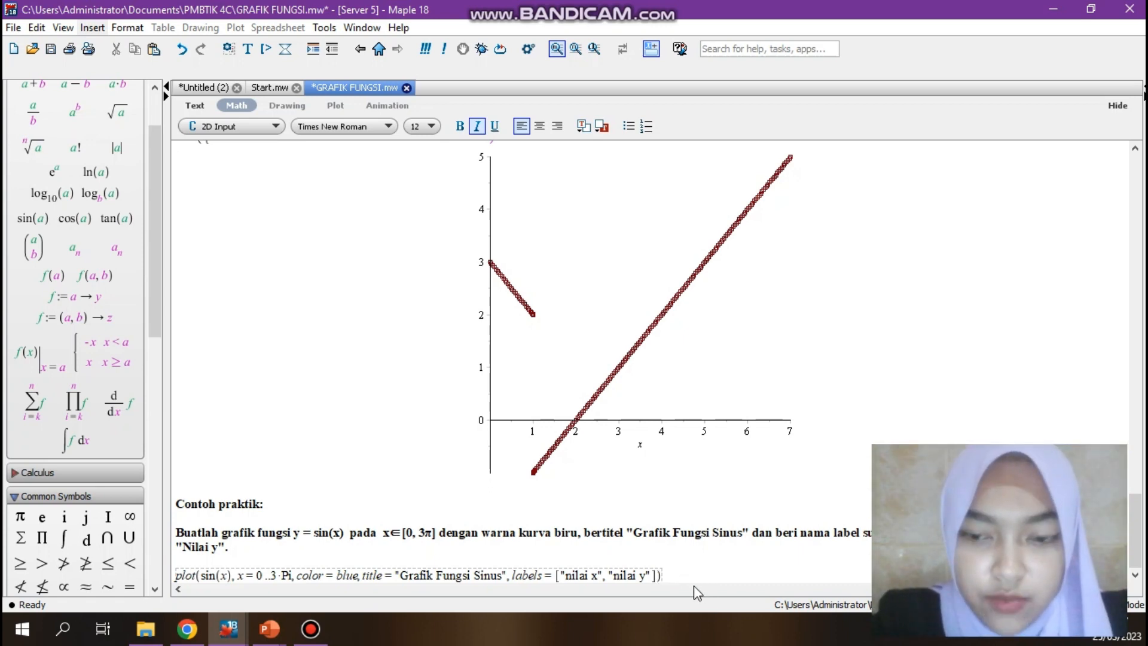
key("Return")
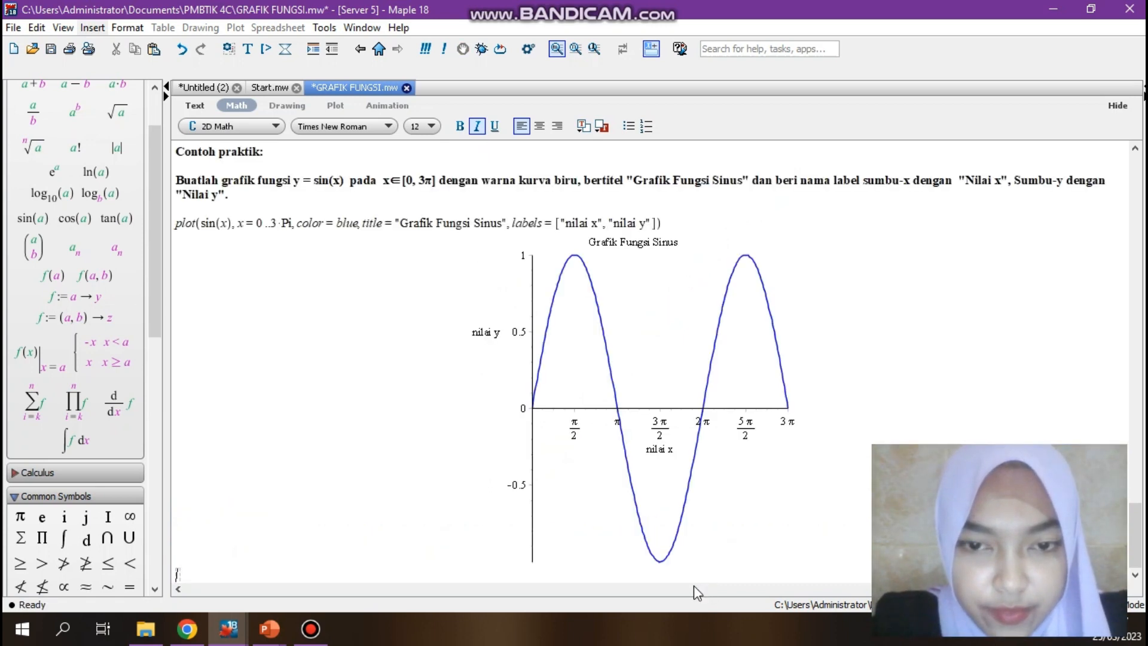